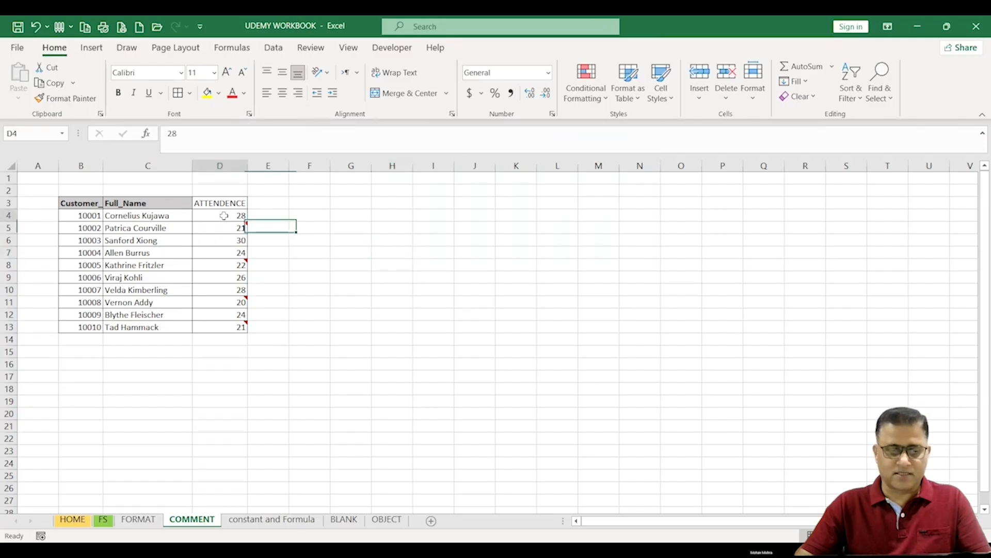
Step: Hover over the attendance cells to view their comments
mouse_move(231, 227)
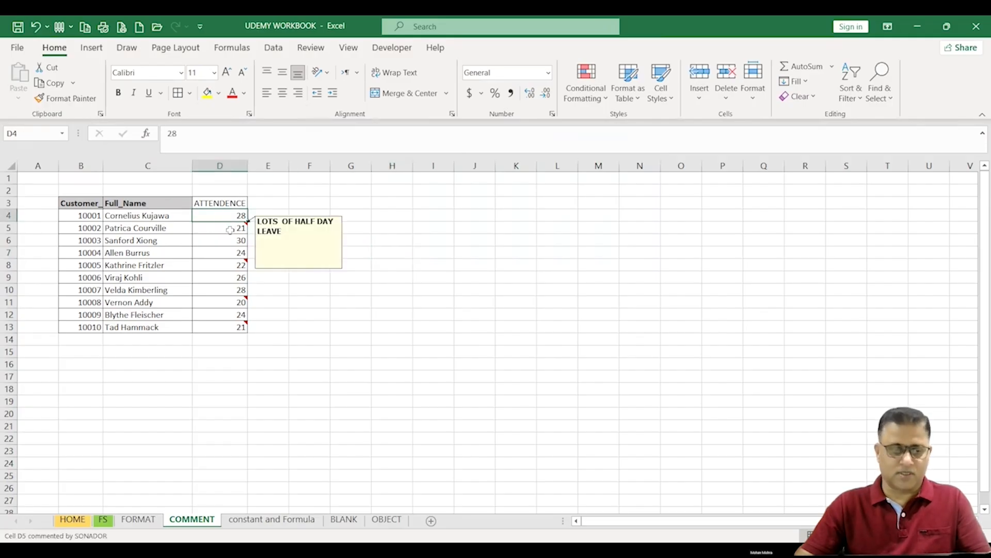
mouse_move(230, 267)
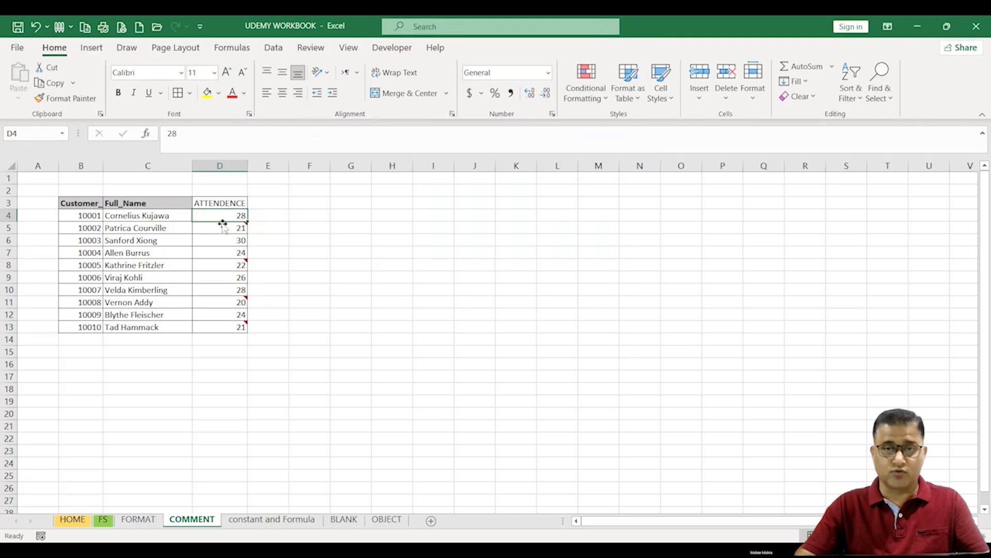
mouse_move(226, 297)
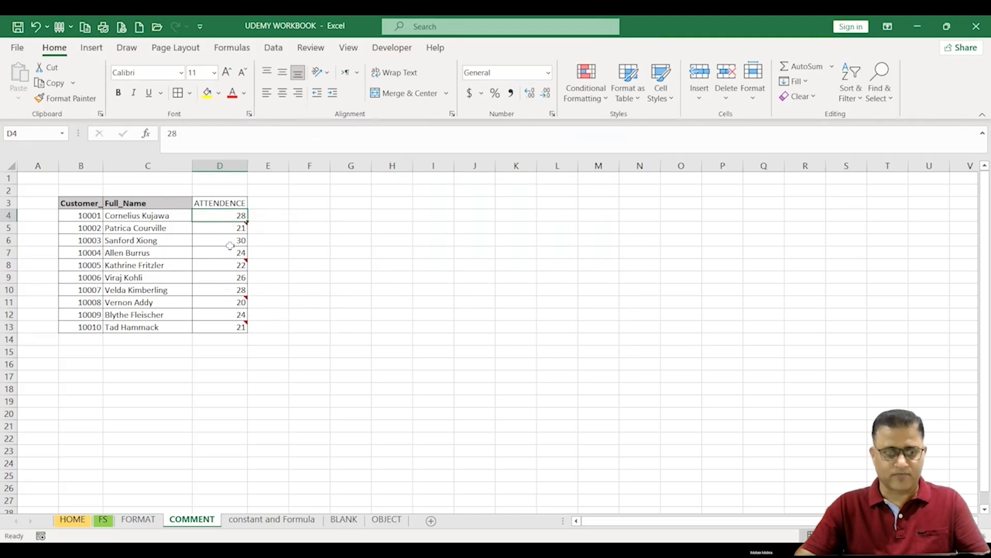
Step: Delete the comments on cells D5 and D8 one at a time, then undo both deletions
left_click(230, 228)
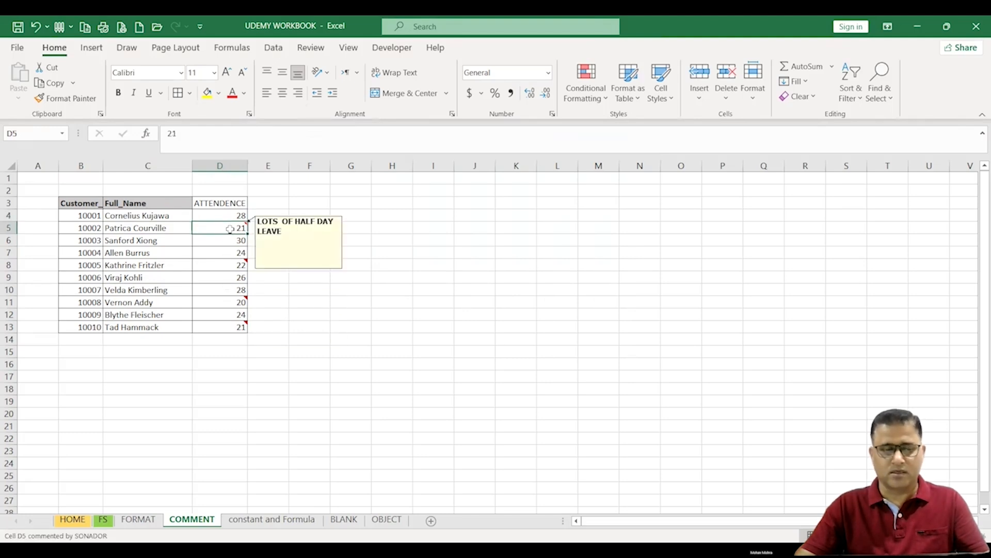
right_click(230, 228)
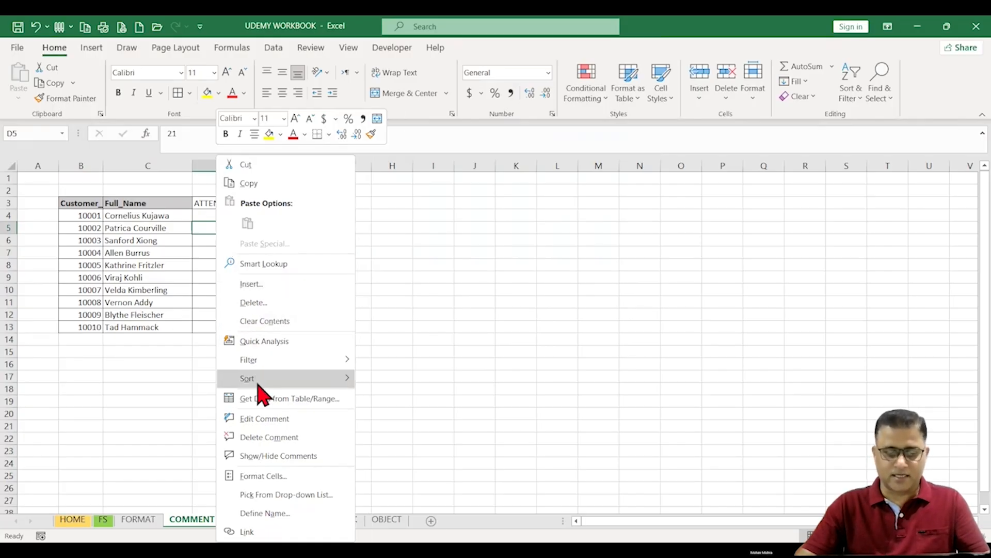
left_click(289, 438)
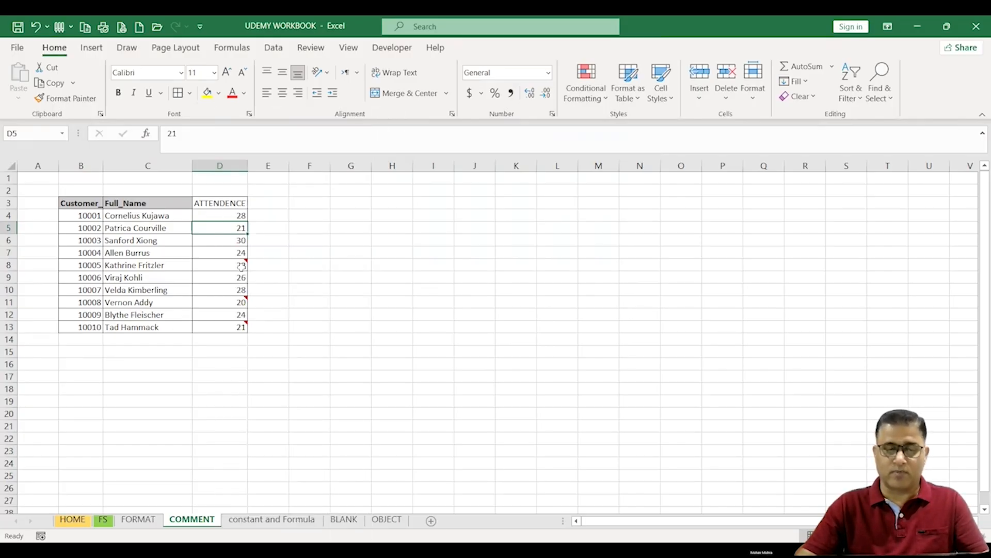
left_click(221, 261)
right_click(232, 264)
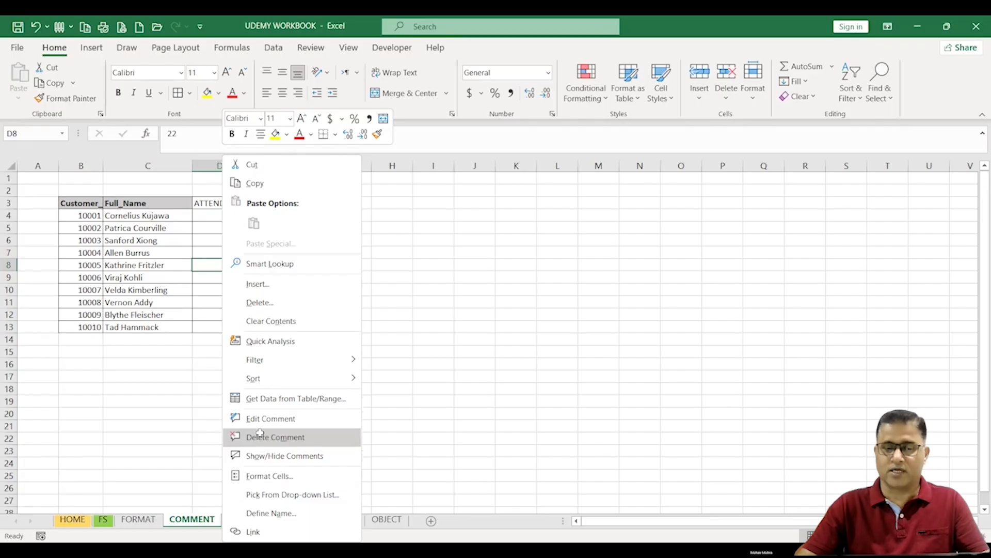
left_click(261, 437)
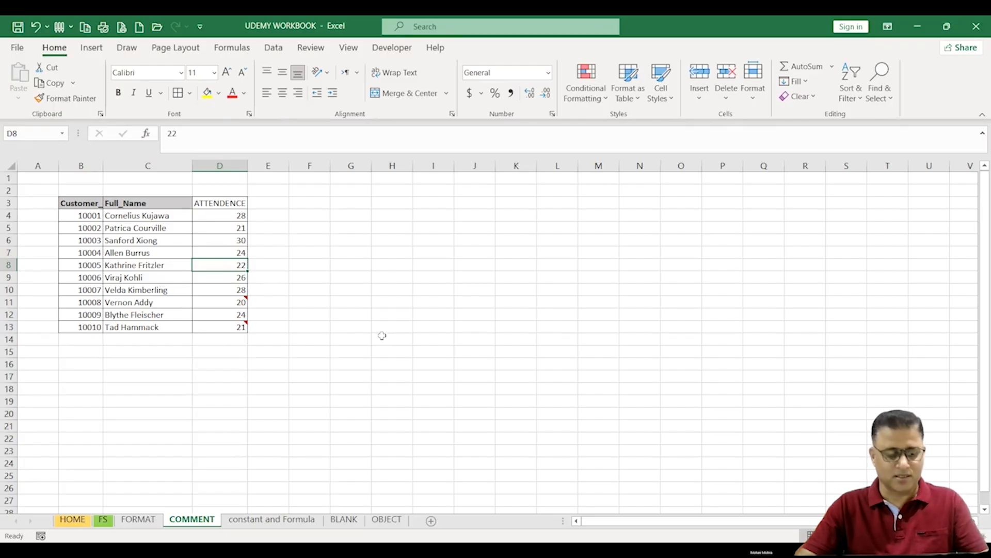
key("ctrl+z")
key("ctrl+z")
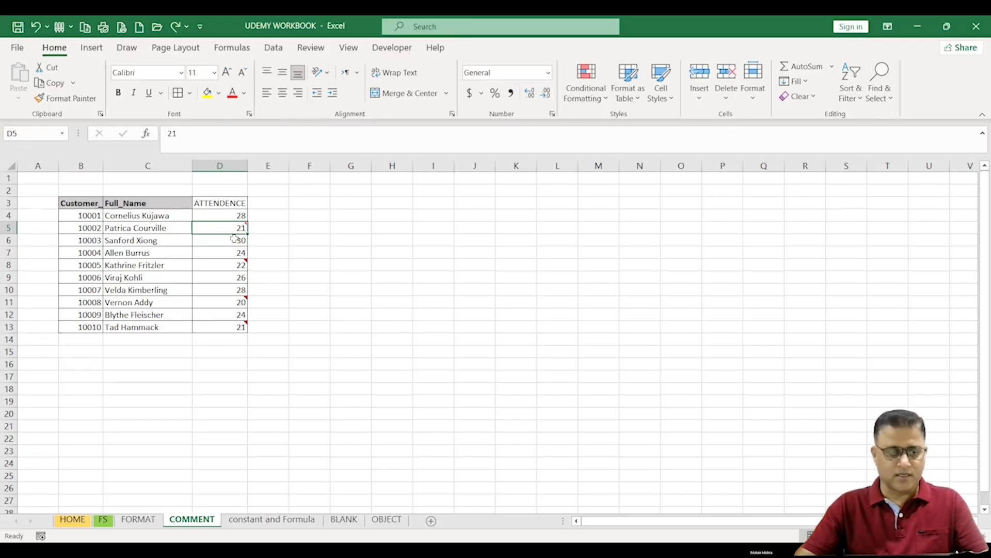
Step: Select the ATTENDENCE values D4:D13 and use Go To Special to select only the cells containing comments
left_click_drag(216, 216, 234, 329)
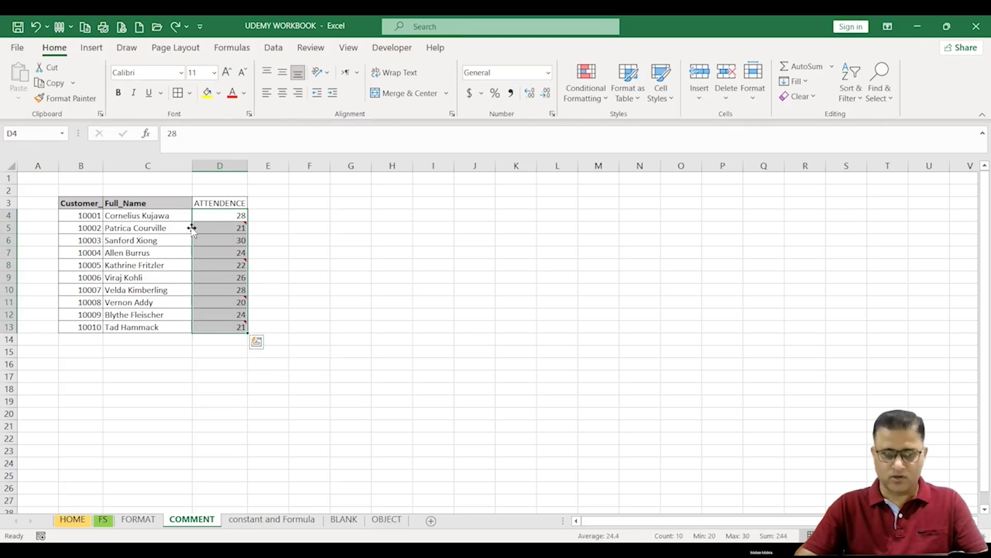
left_click_drag(214, 213, 232, 327)
left_click(313, 285)
left_click_drag(93, 215, 221, 322)
left_click(313, 239)
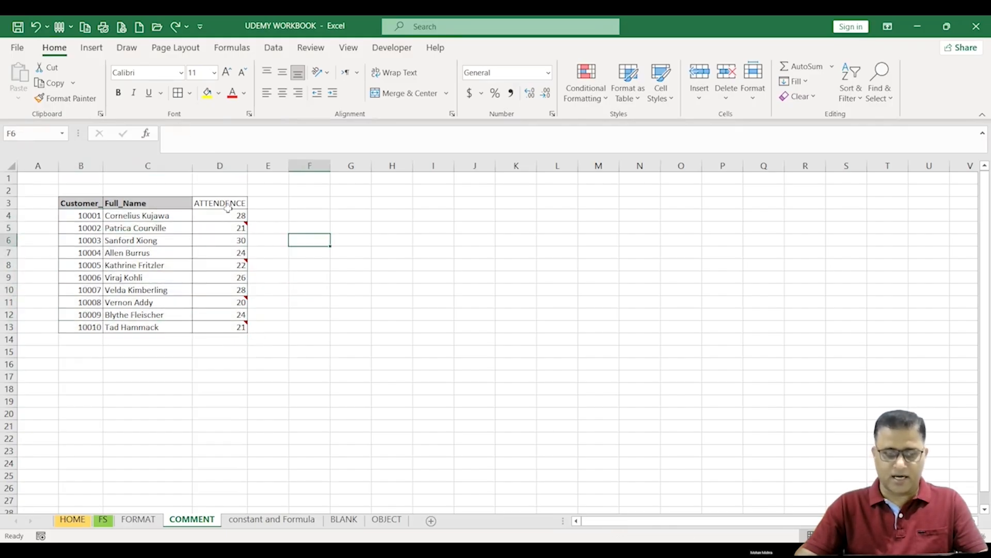
left_click_drag(228, 214, 230, 330)
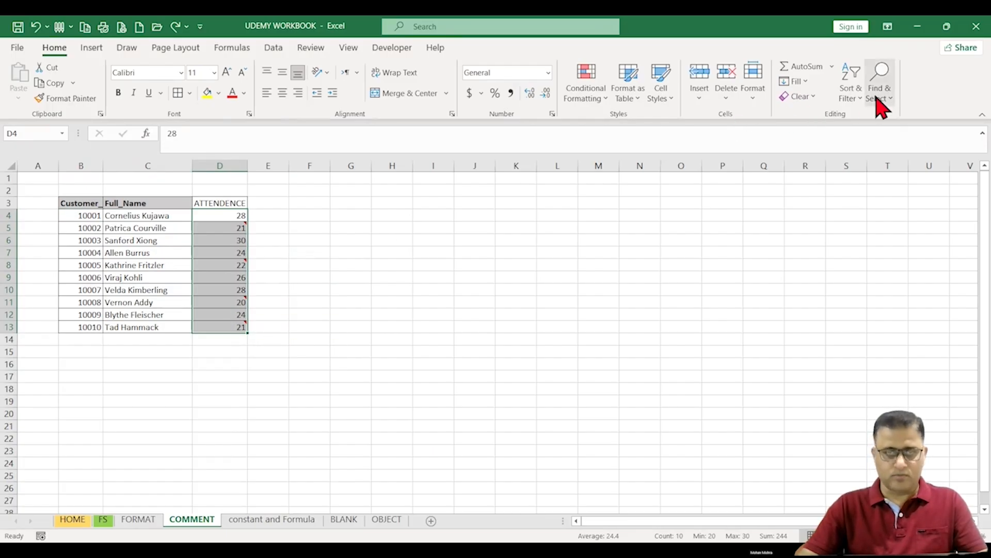
key("F5")
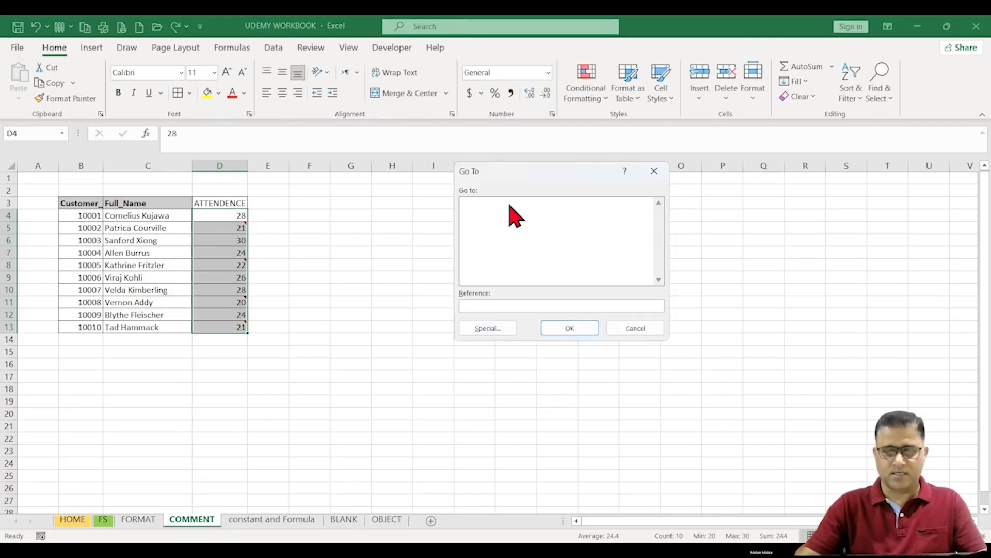
left_click(881, 98)
left_click(904, 178)
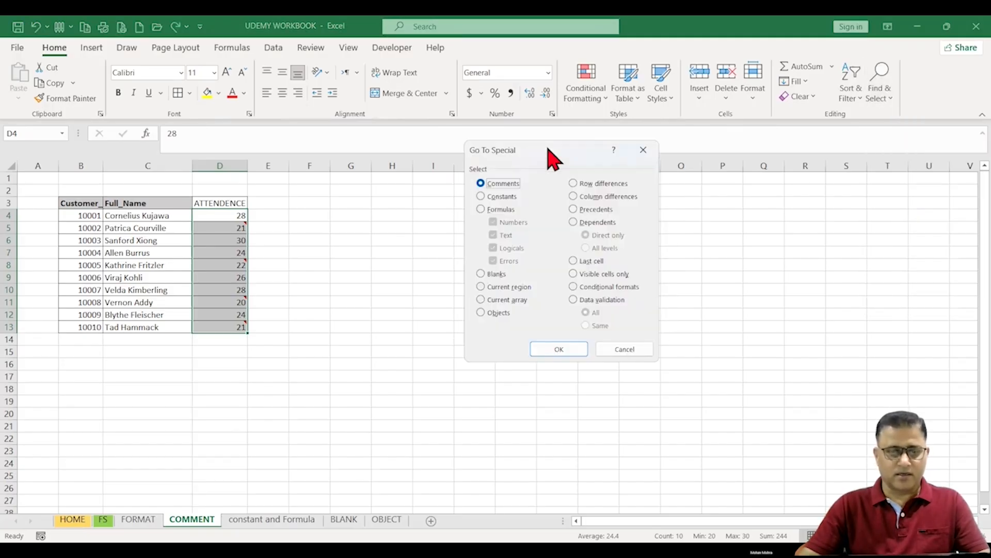
left_click_drag(513, 160, 477, 161)
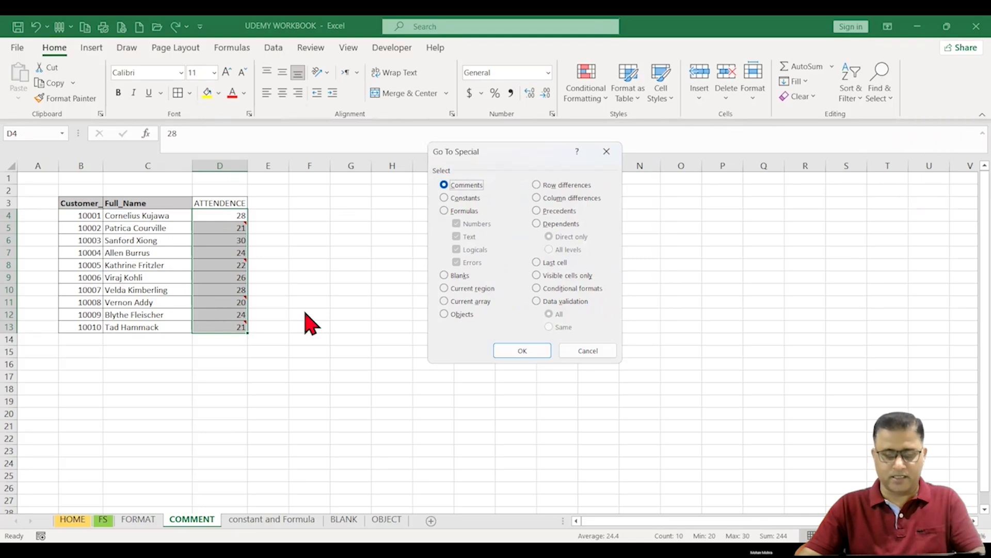
left_click(524, 351)
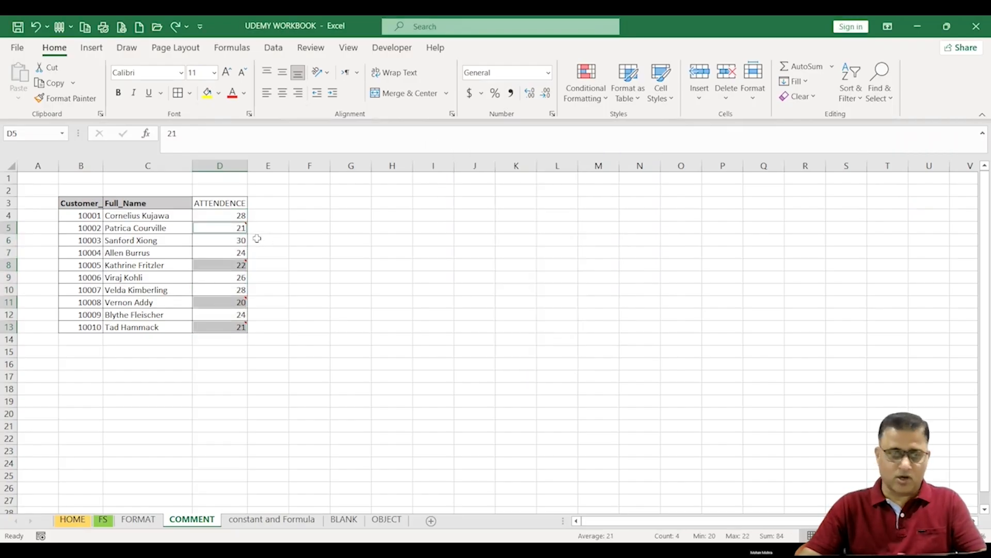
Step: Delete the comments from the selected cells, then undo the deletion
mouse_move(232, 229)
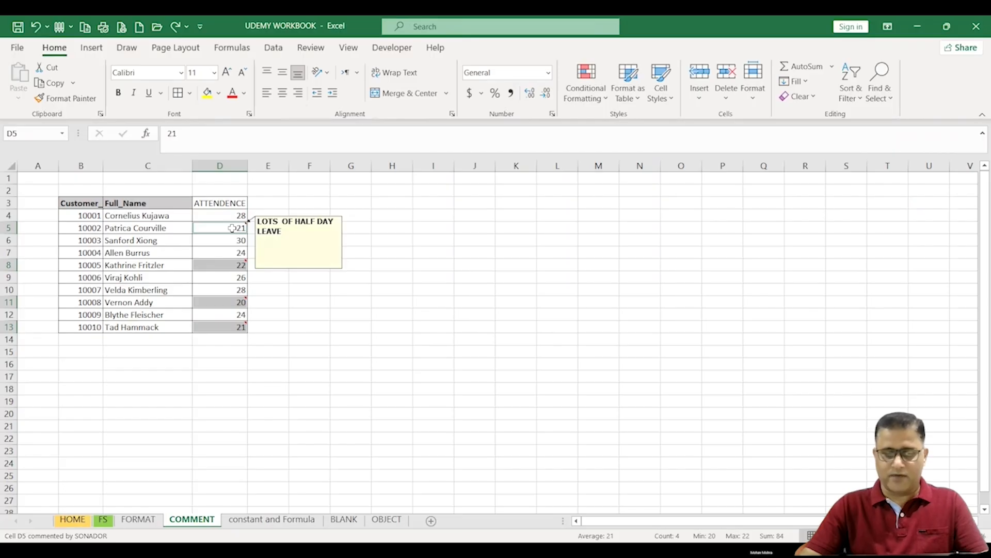
right_click(235, 231)
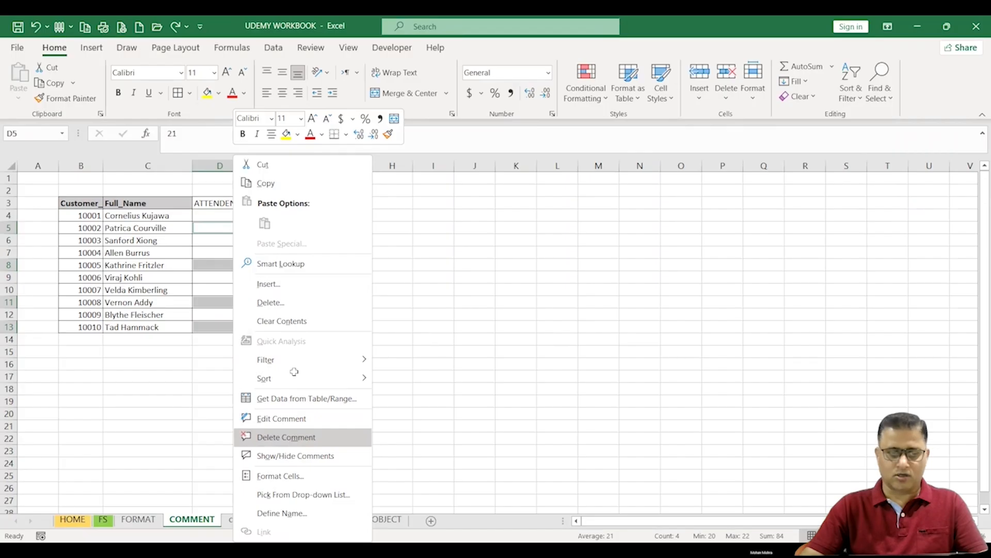
left_click(291, 439)
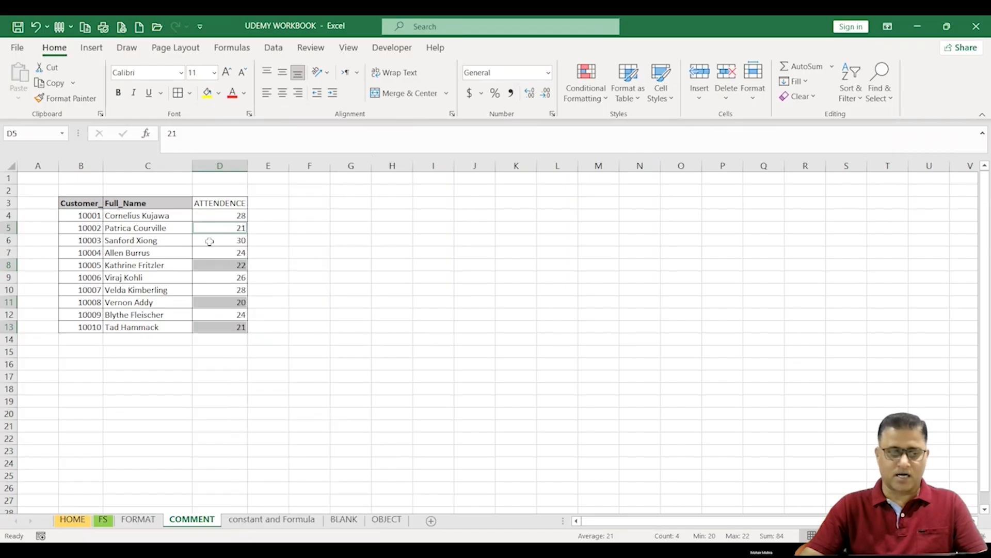
left_click(341, 285)
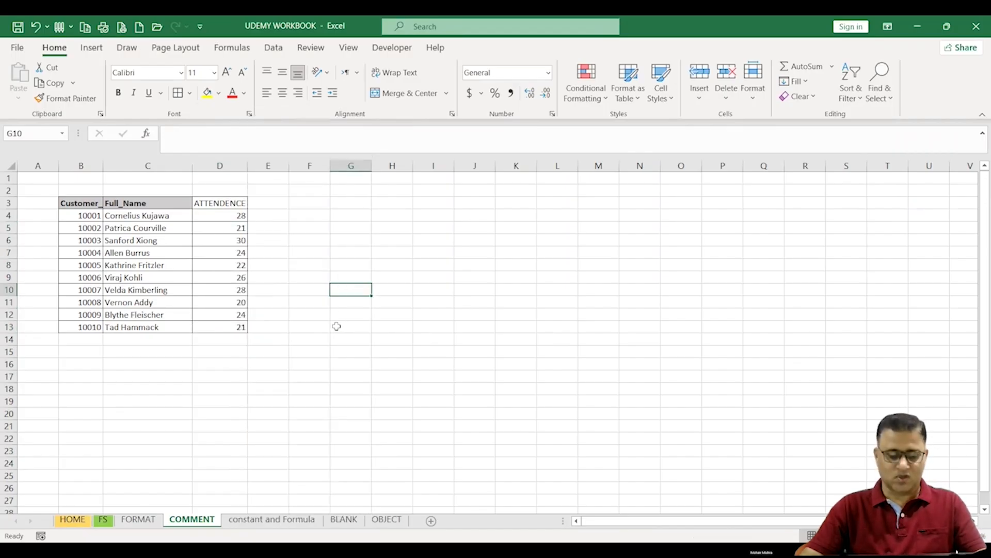
key("ctrl+z")
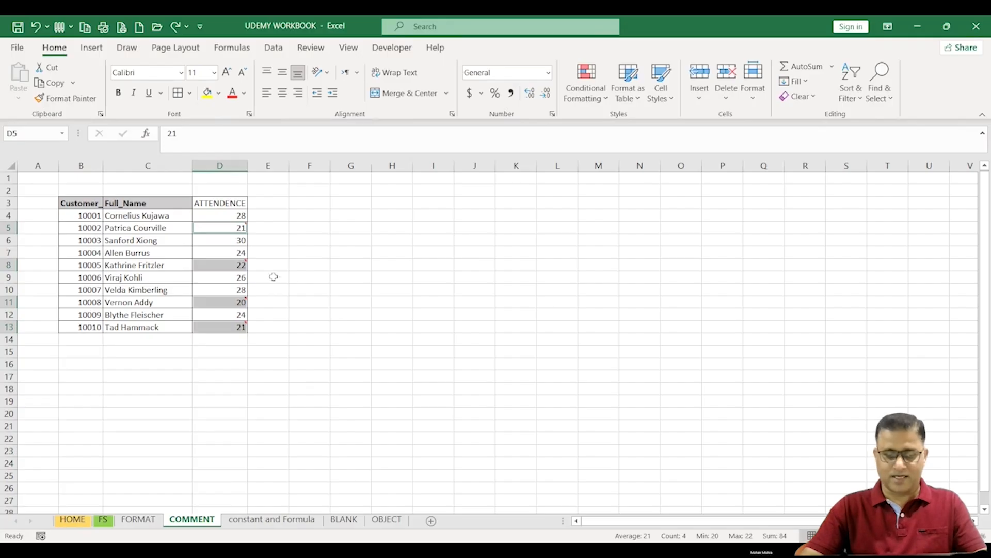
Step: Delete the comments from all the selected cells at once
right_click(235, 264)
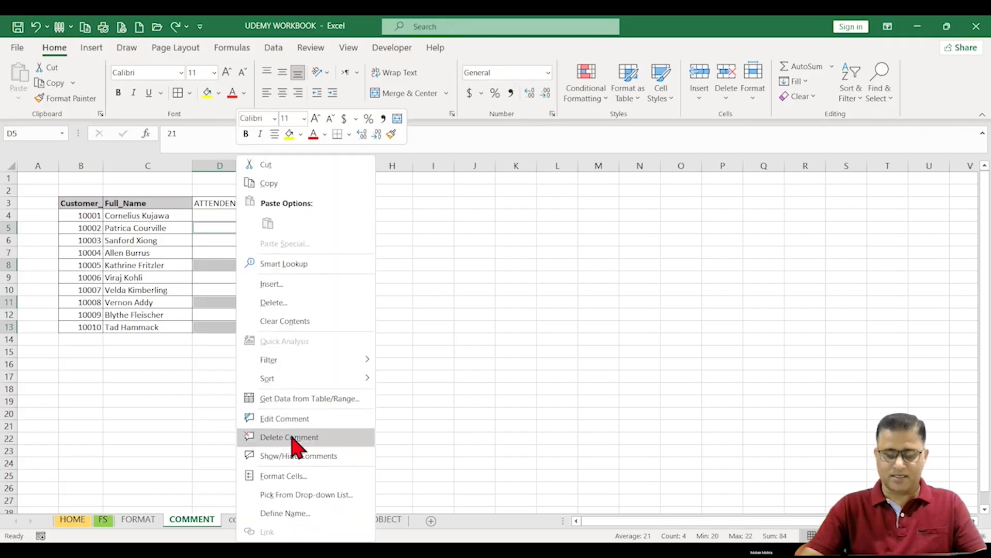
left_click(290, 436)
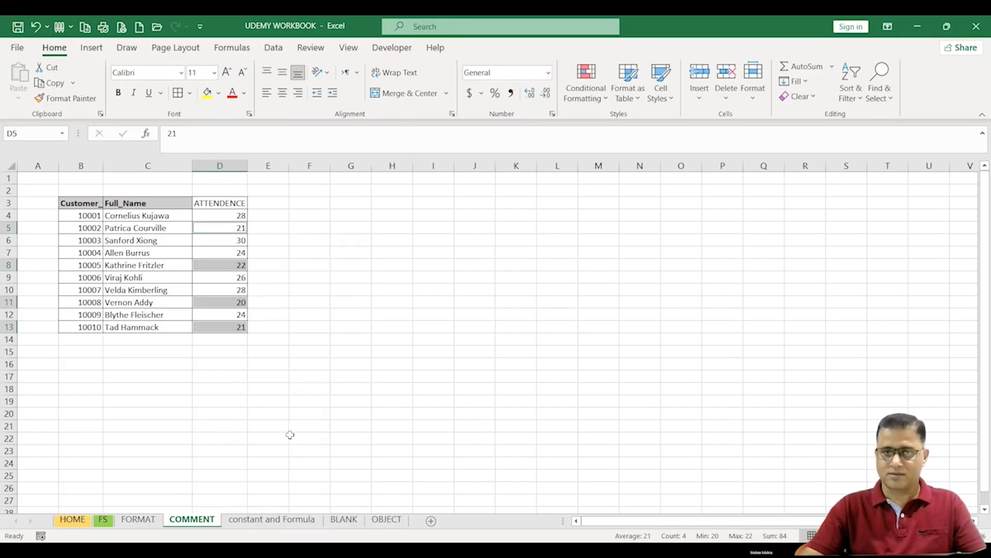
left_click(338, 352)
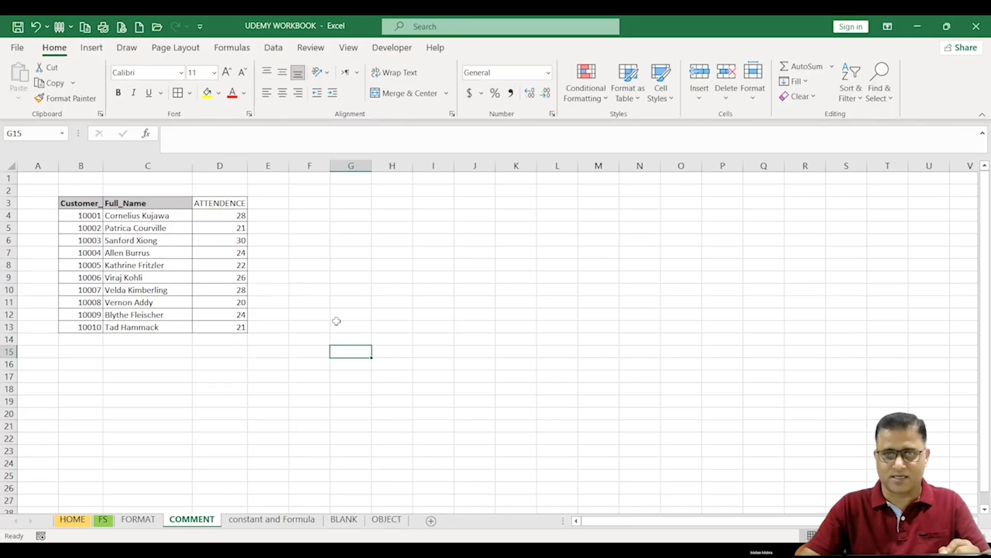
left_click(251, 440)
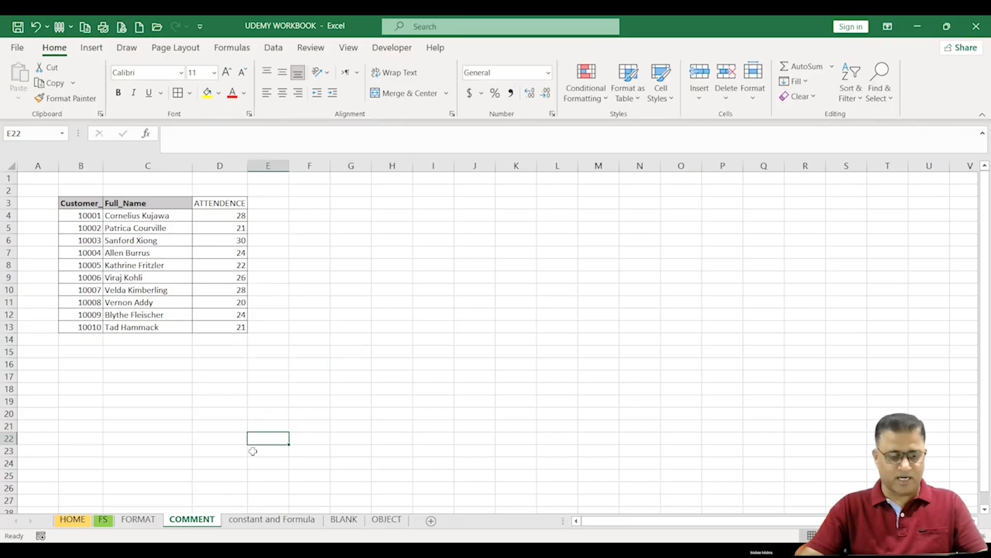
Step: Open the constant and Formula sheet and replace the value in C3 with SAM
left_click(271, 519)
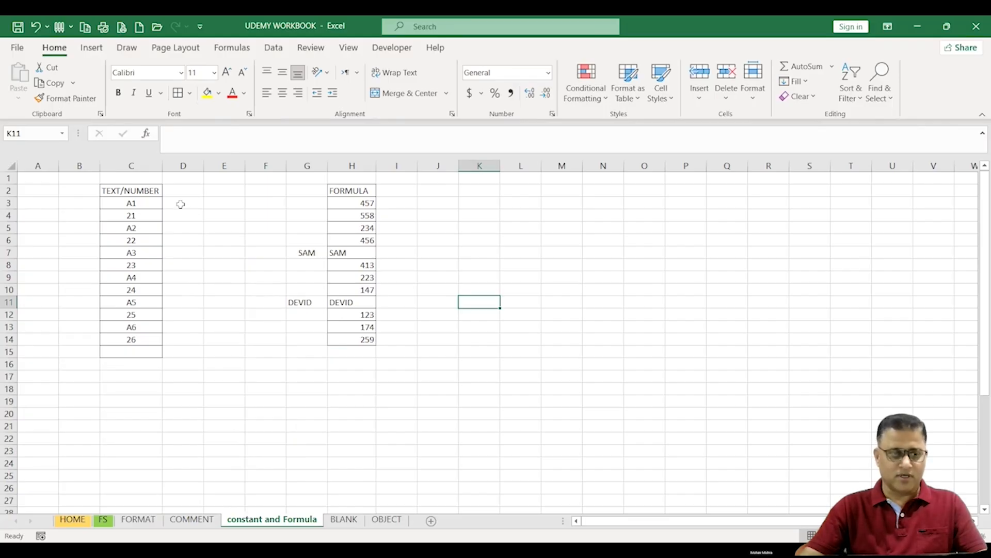
left_click(141, 202)
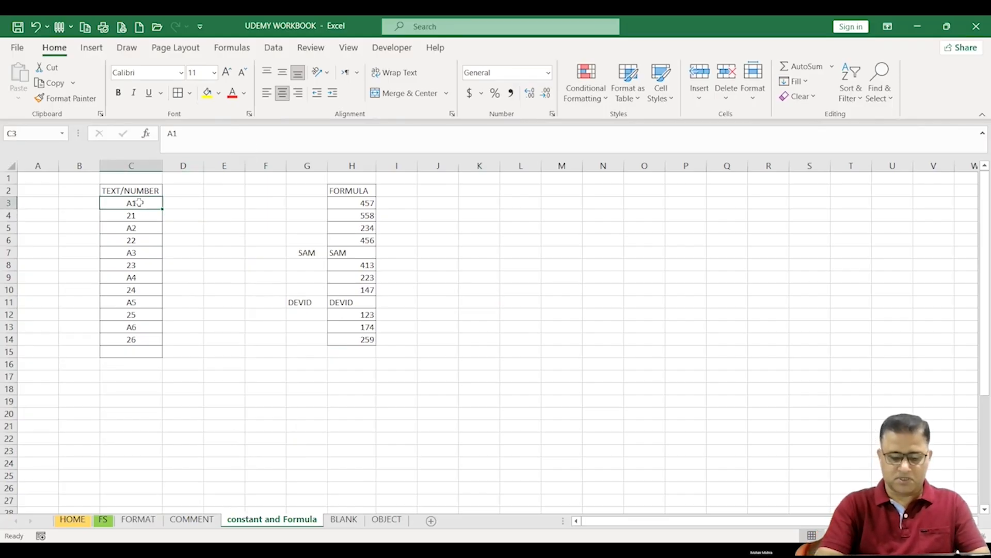
type("SAM")
left_click(172, 287)
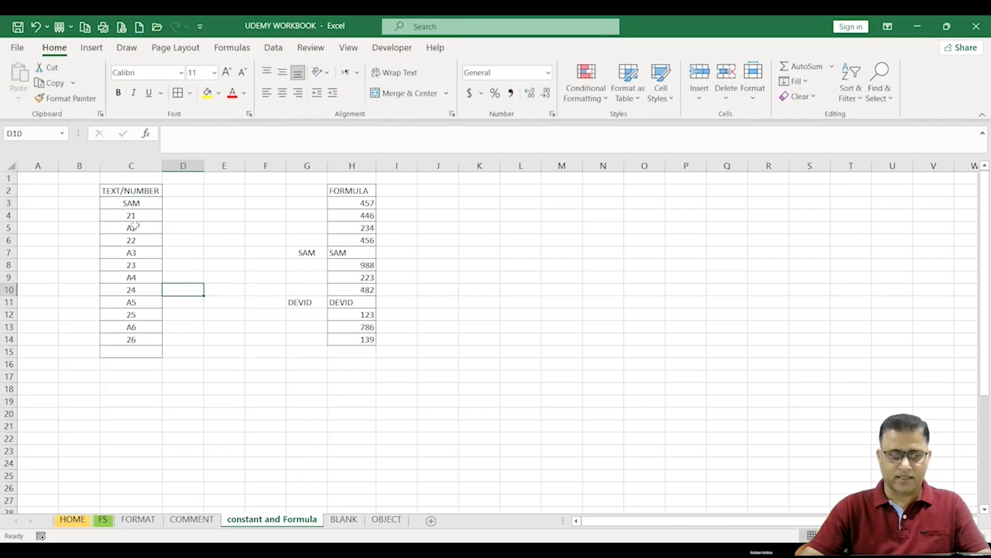
Step: Inspect the entries of the TEXT/NUMBER column cell by cell
left_click(139, 216)
left_click(134, 228)
left_click(134, 239)
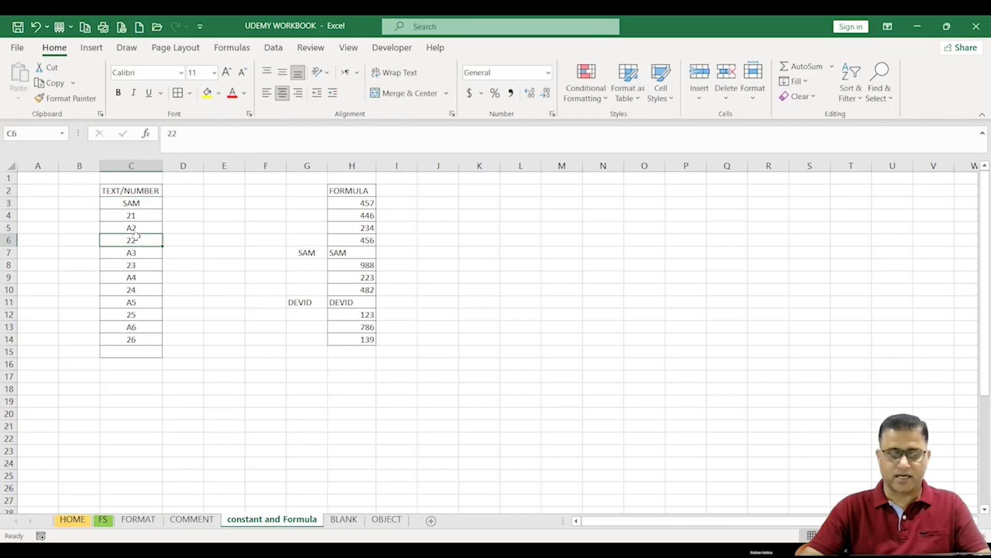
left_click(135, 285)
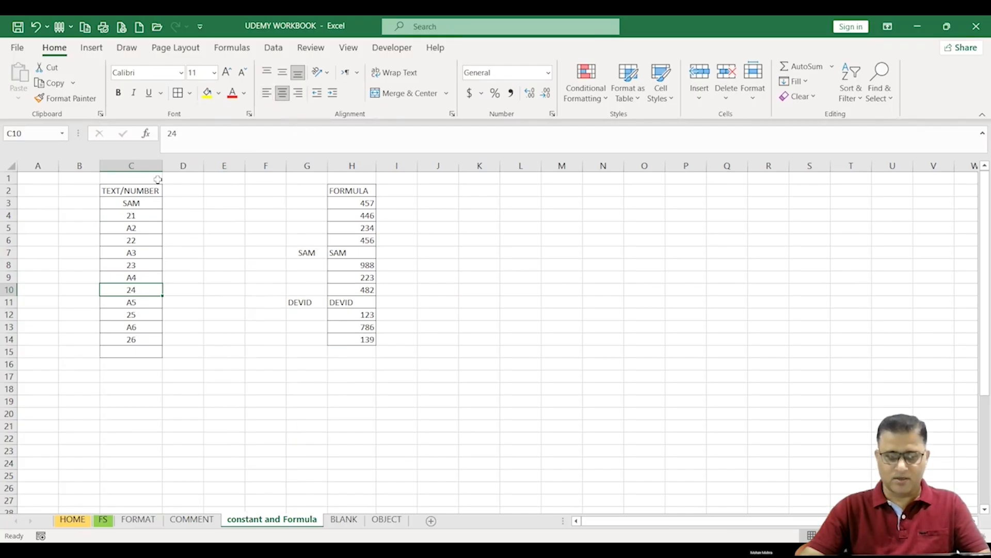
left_click(146, 203)
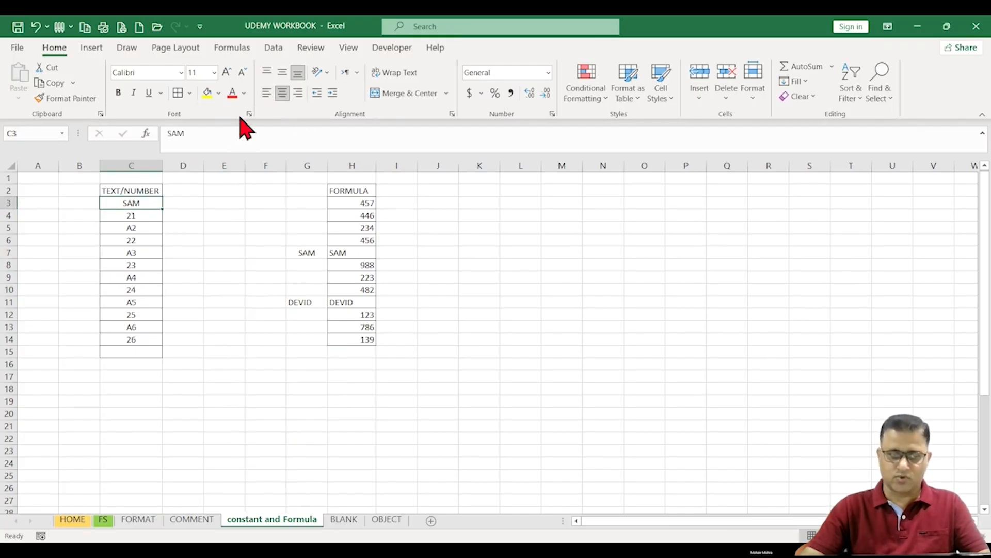
left_click(143, 218)
left_click(141, 228)
left_click(137, 240)
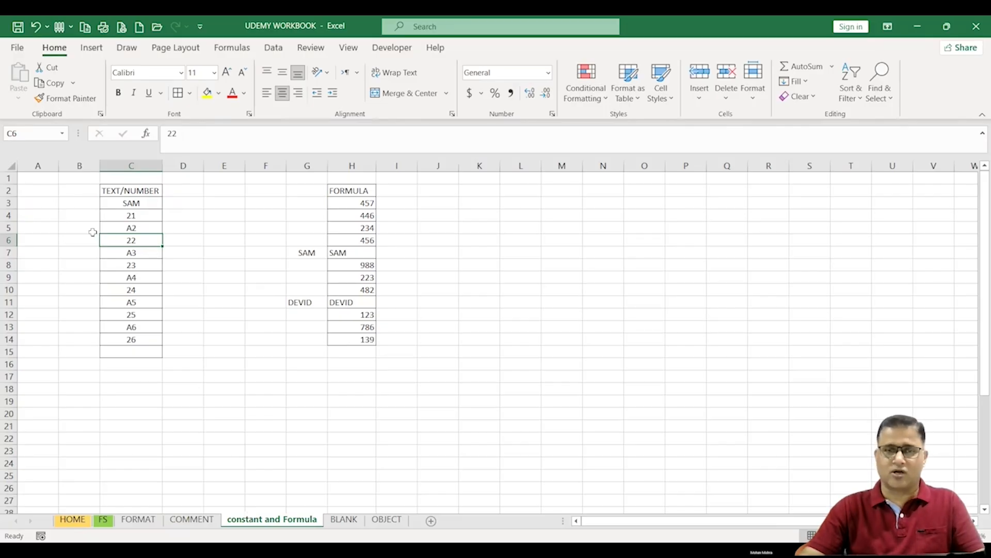
left_click(133, 219)
left_click(134, 252)
left_click(140, 278)
left_click(138, 291)
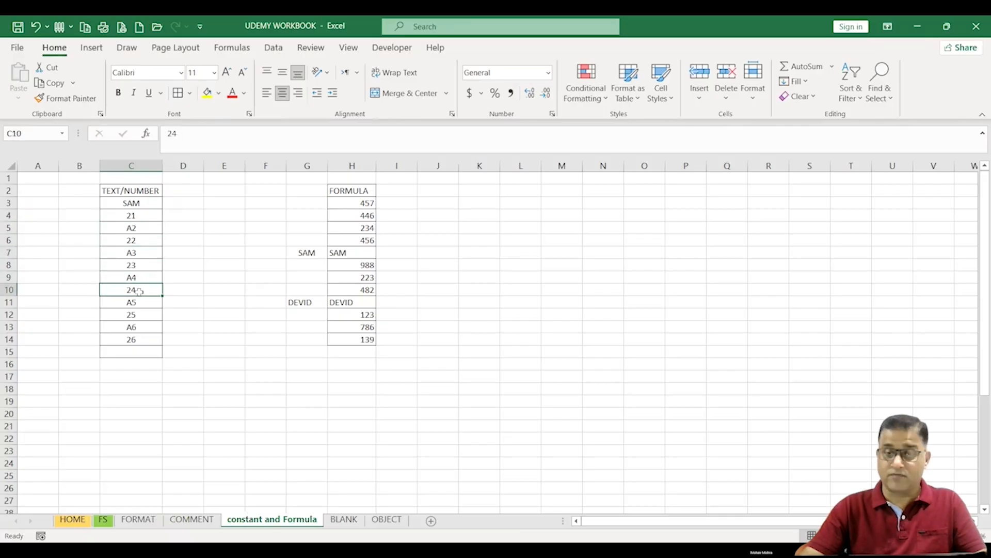
left_click(201, 294)
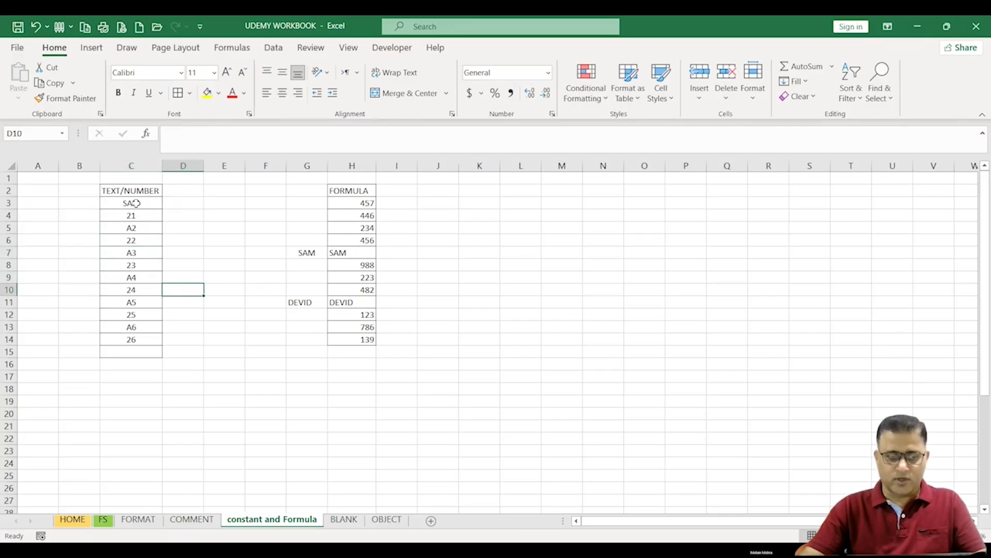
Step: Select all constants in the TEXT/NUMBER column range C3:C15 using Go To Special
left_click_drag(132, 202, 145, 350)
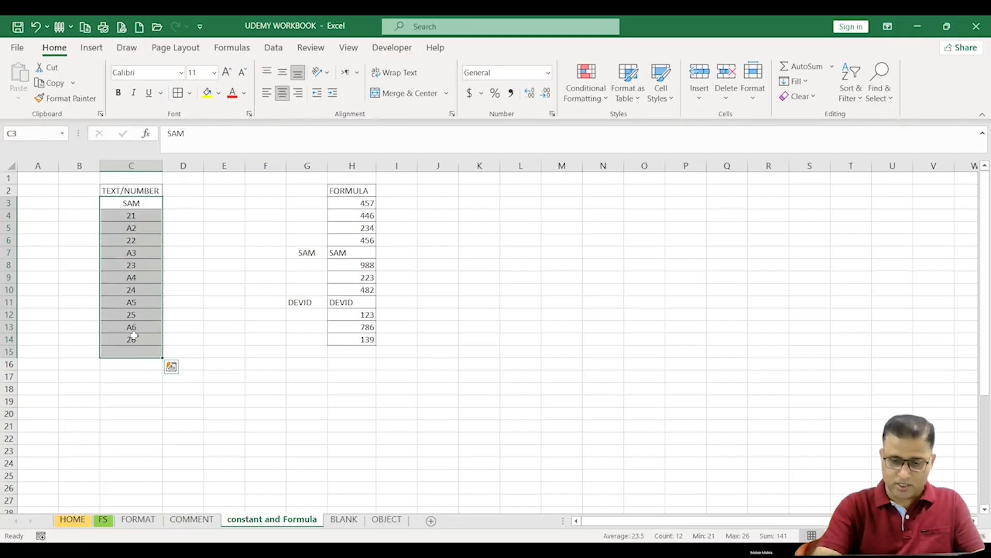
key("ctrl+q")
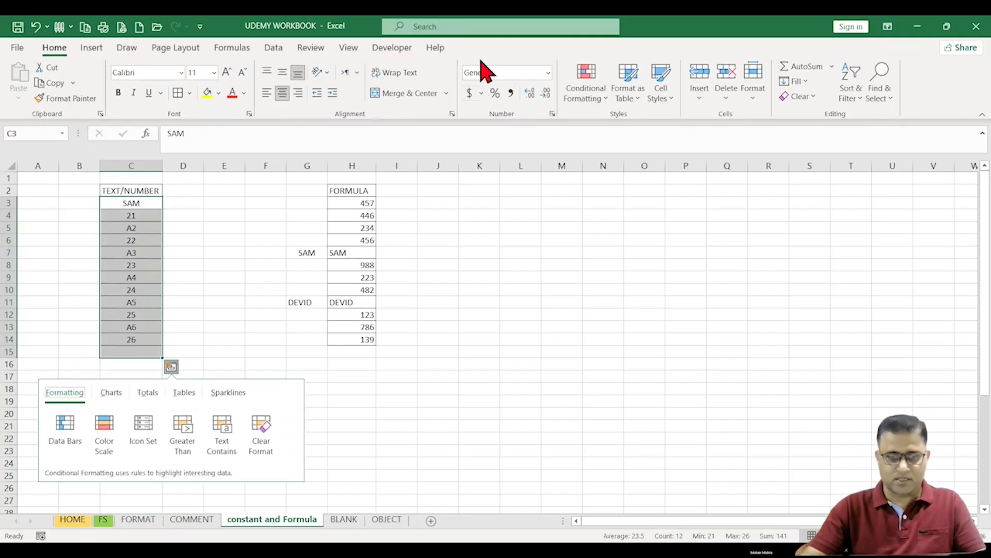
key("Escape")
key("F5")
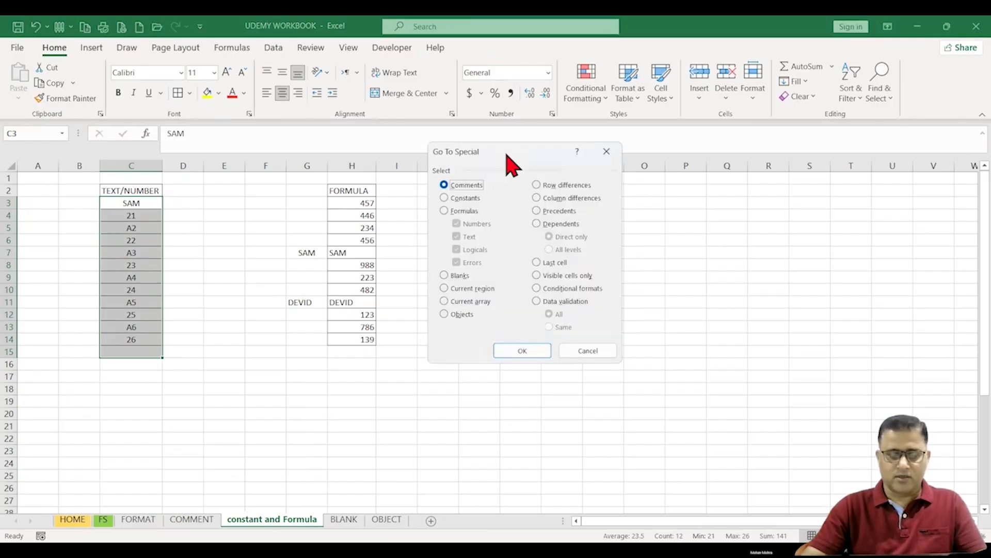
left_click(478, 201)
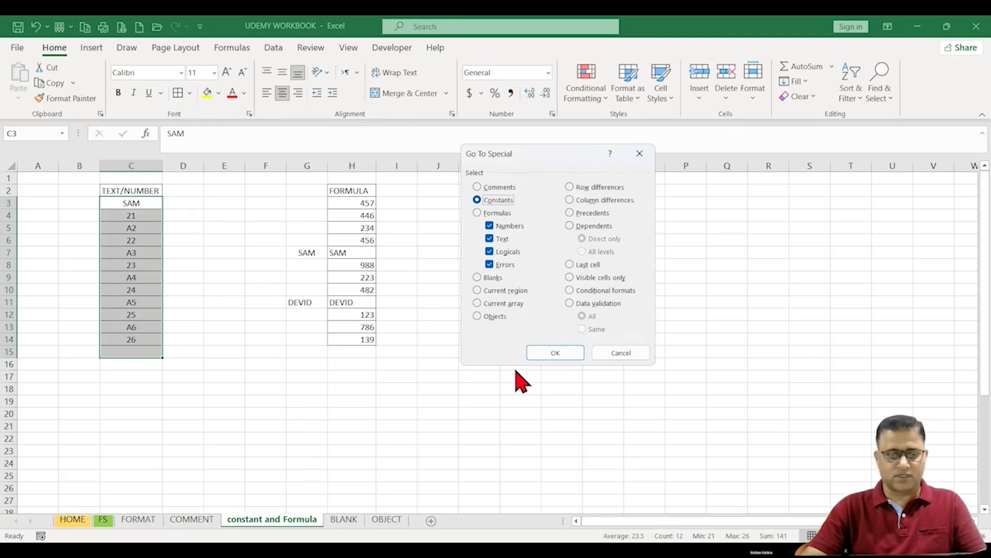
left_click(559, 352)
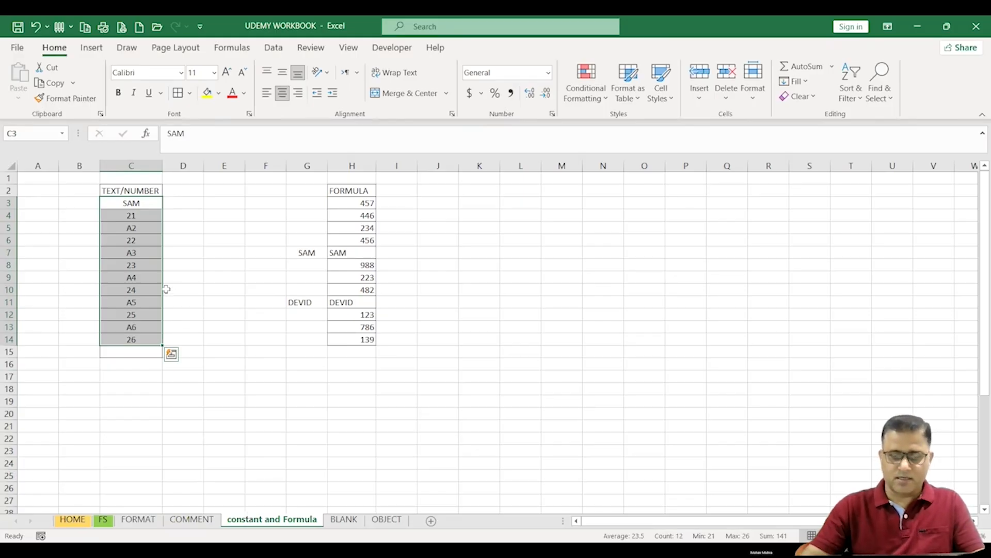
Step: Use Go To Special to select only the text constants in the column, clearing Numbers, Logicals and Errors
key("F5")
left_click(485, 334)
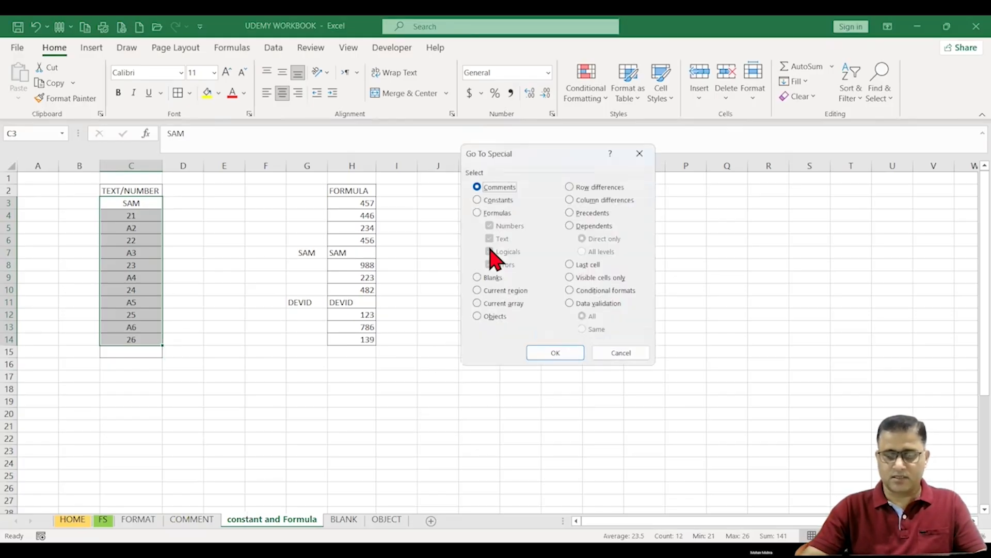
left_click(478, 200)
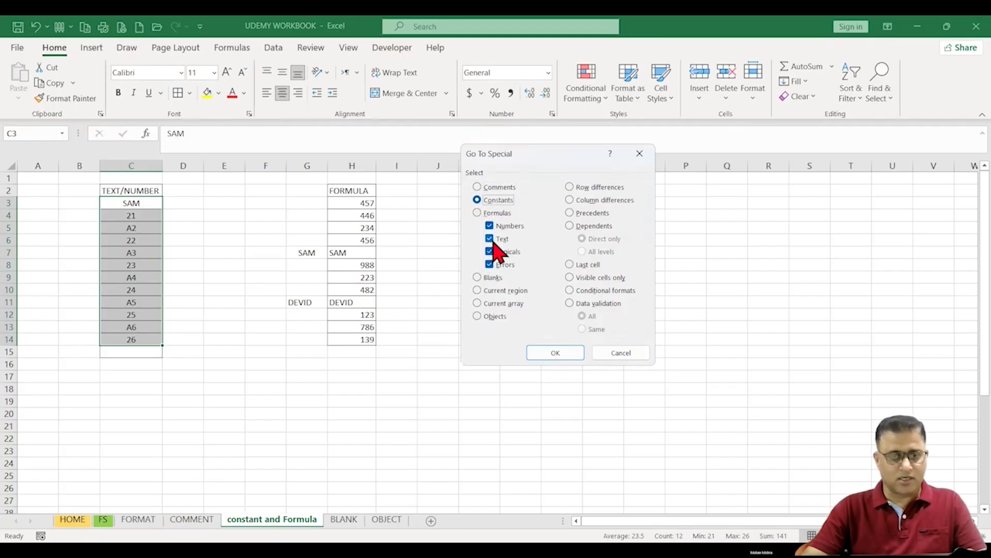
left_click(491, 225)
left_click(493, 252)
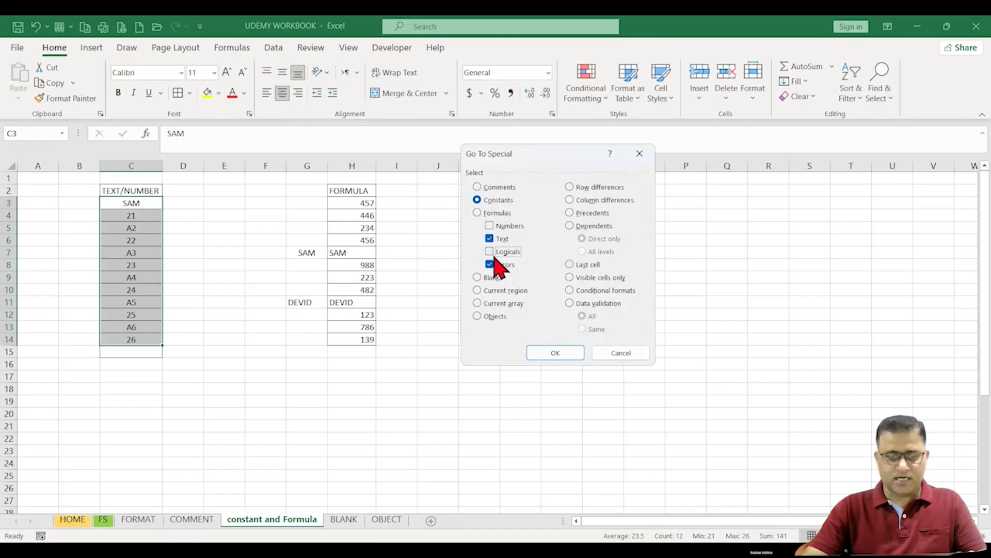
left_click(497, 264)
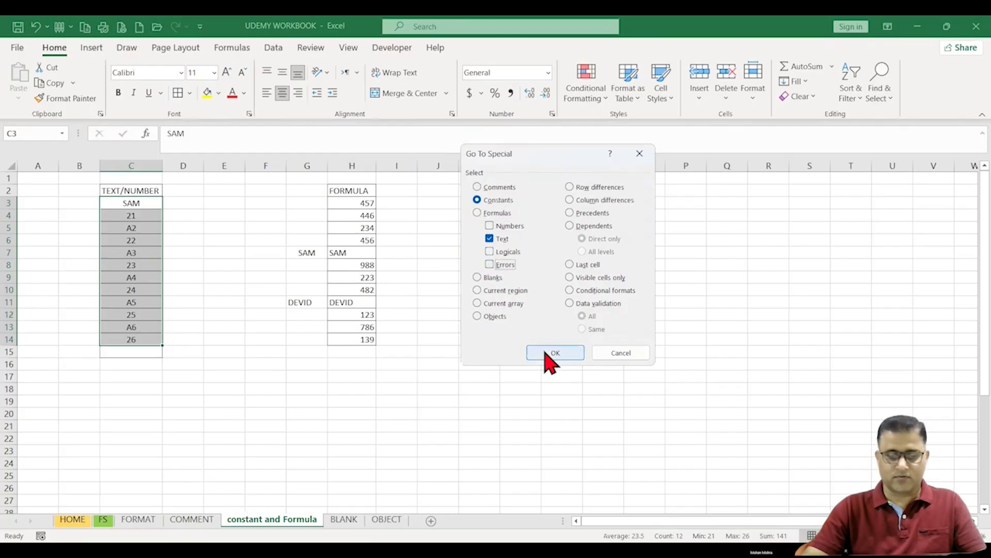
left_click(547, 353)
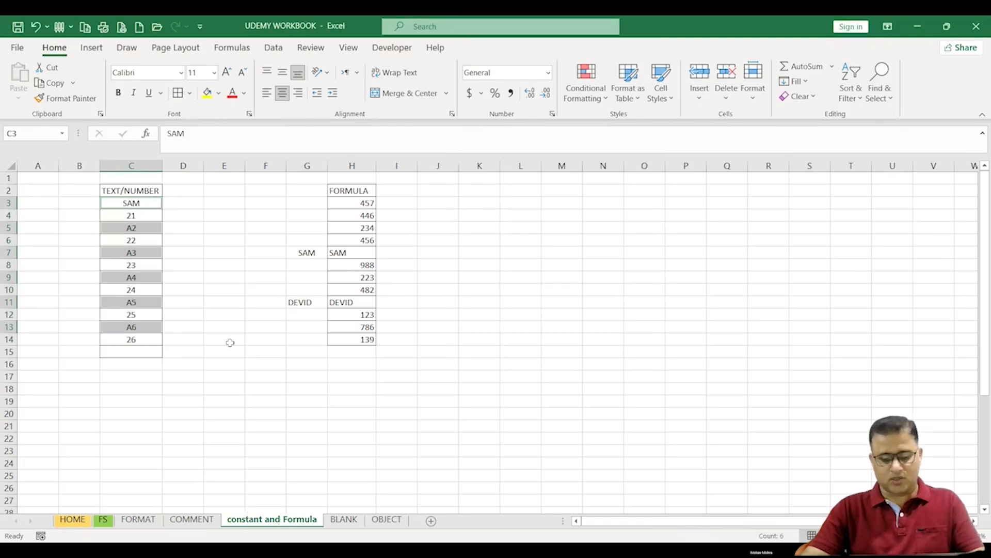
Step: Copy the selected text constants and paste them as values starting at E3
key("ctrl+c")
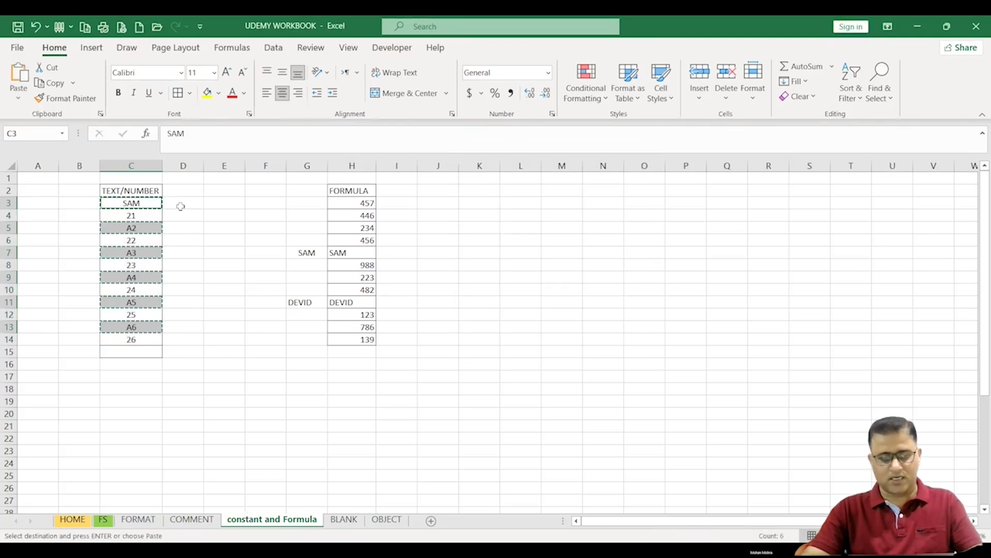
left_click(216, 204)
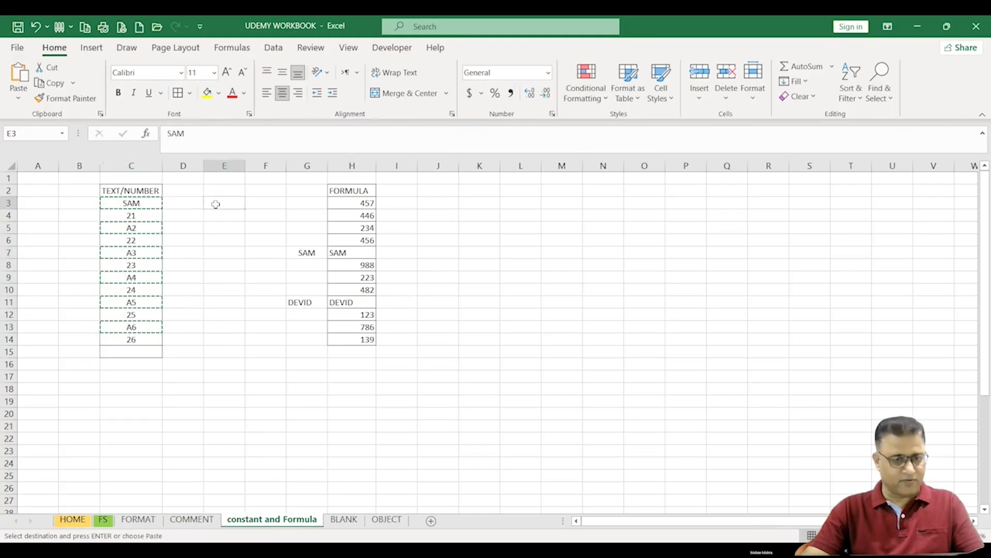
right_click(216, 204)
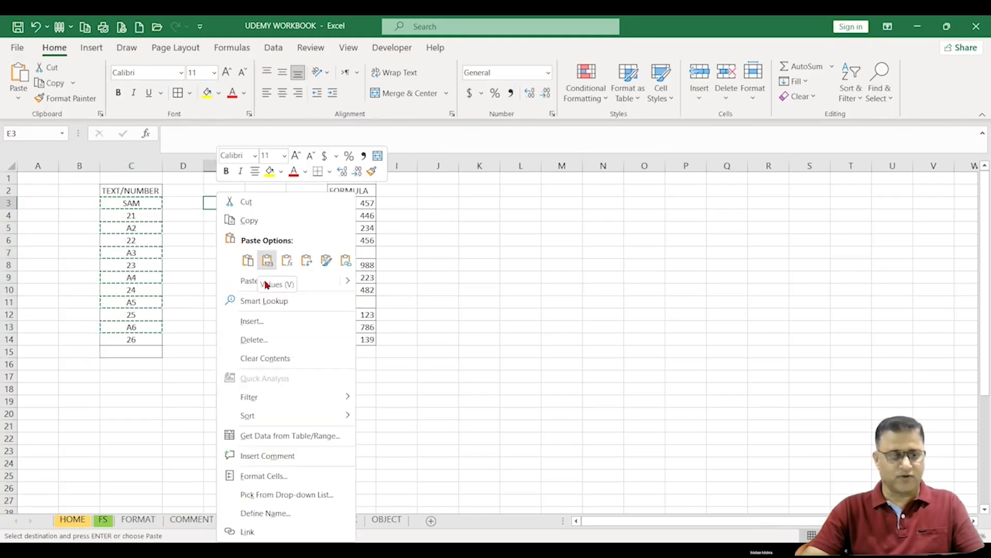
left_click(267, 259)
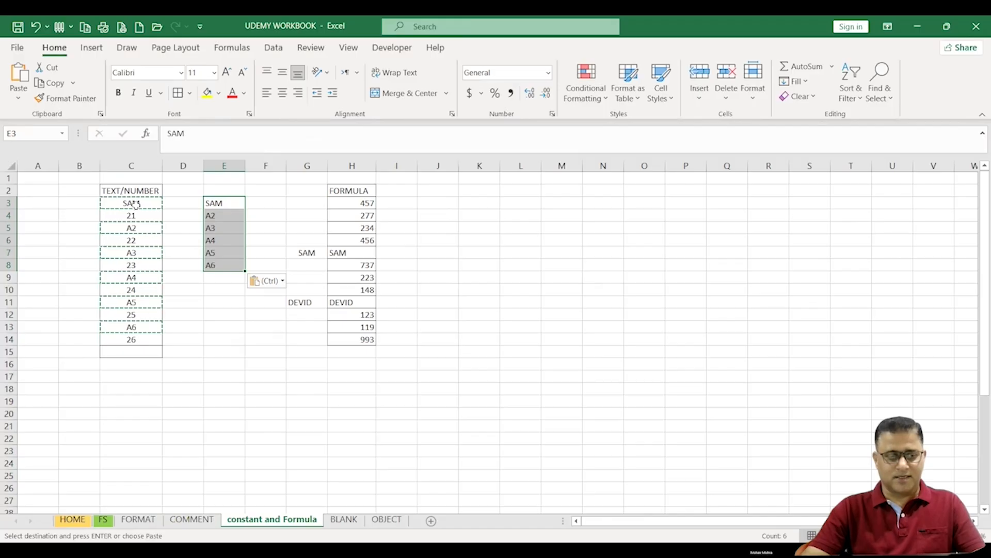
Step: Try to select only the numeric constants in C3:C15 with Go To Special
left_click_drag(134, 202, 133, 353)
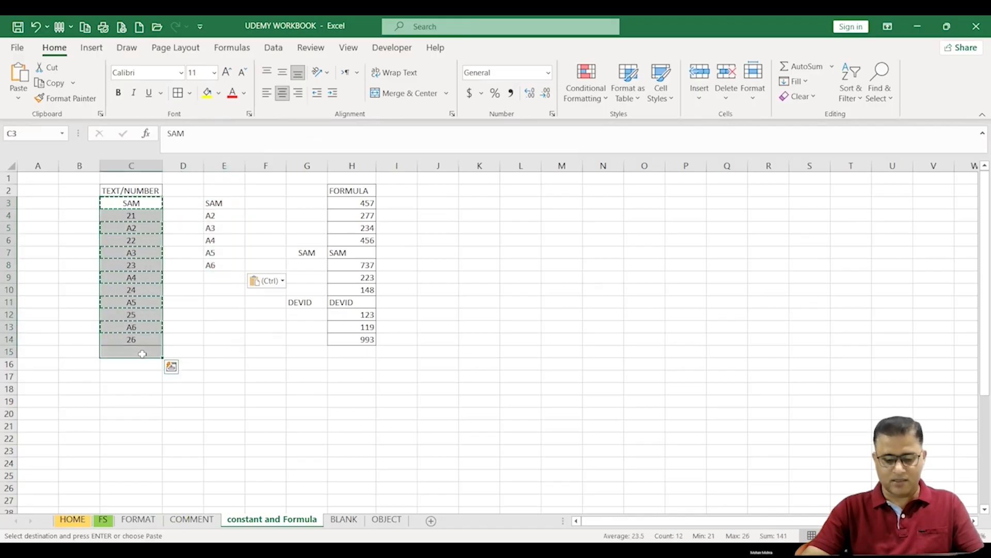
left_click(881, 83)
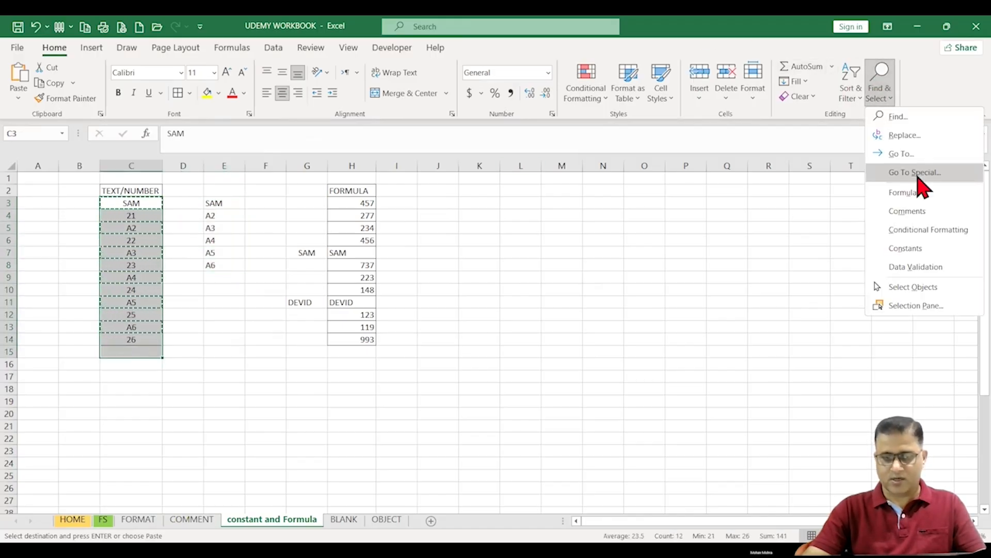
left_click(914, 173)
left_click(478, 200)
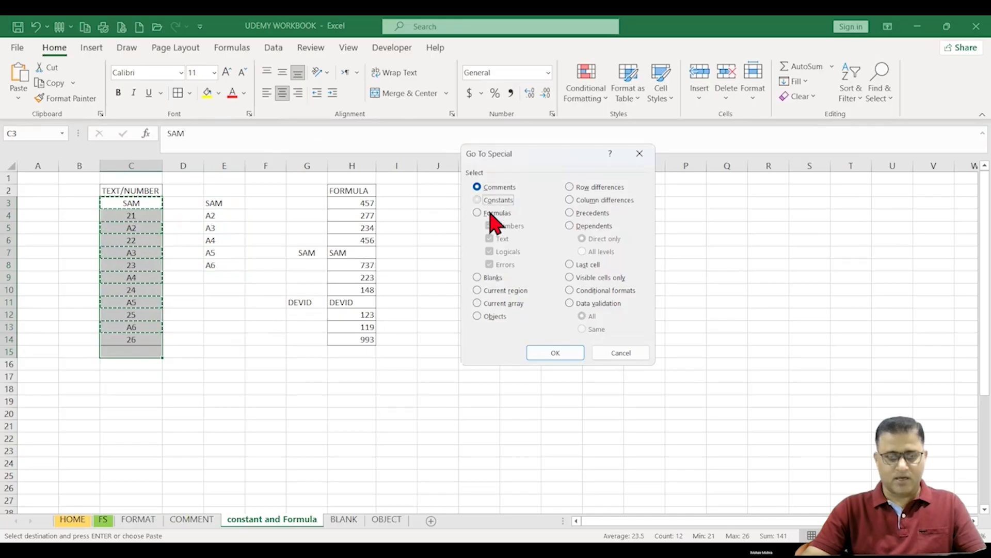
left_click(493, 239)
left_click(493, 252)
left_click(493, 264)
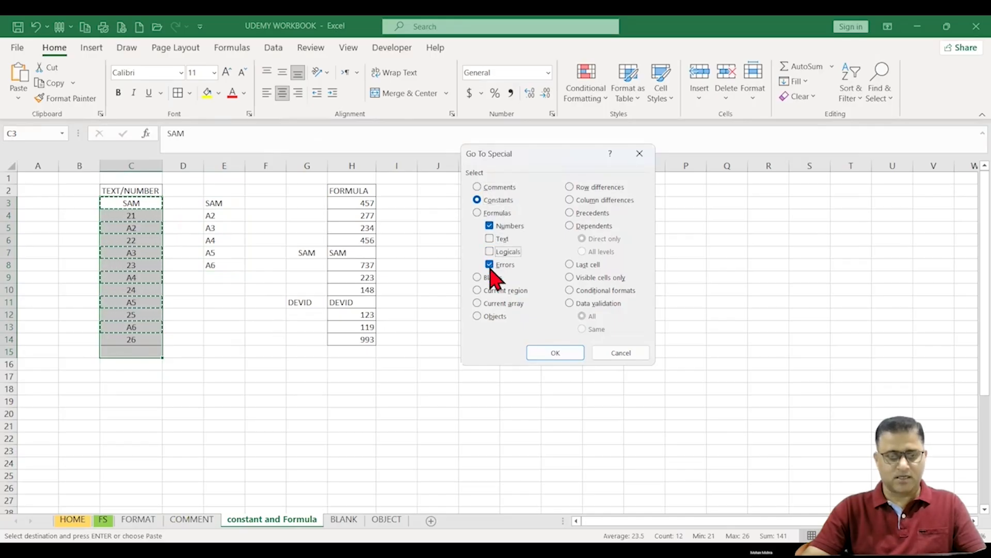
left_click(555, 354)
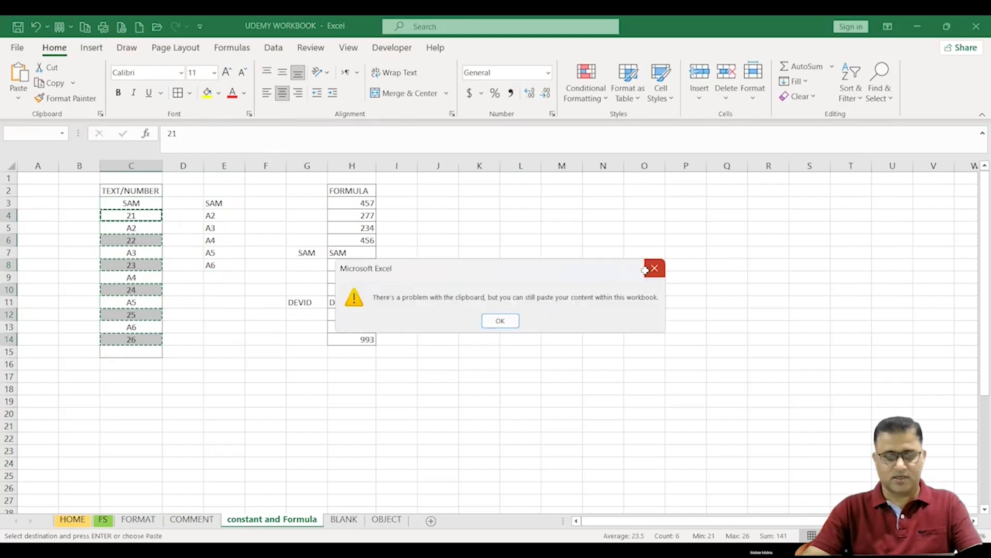
left_click(654, 269)
left_click(515, 289)
left_click(427, 293)
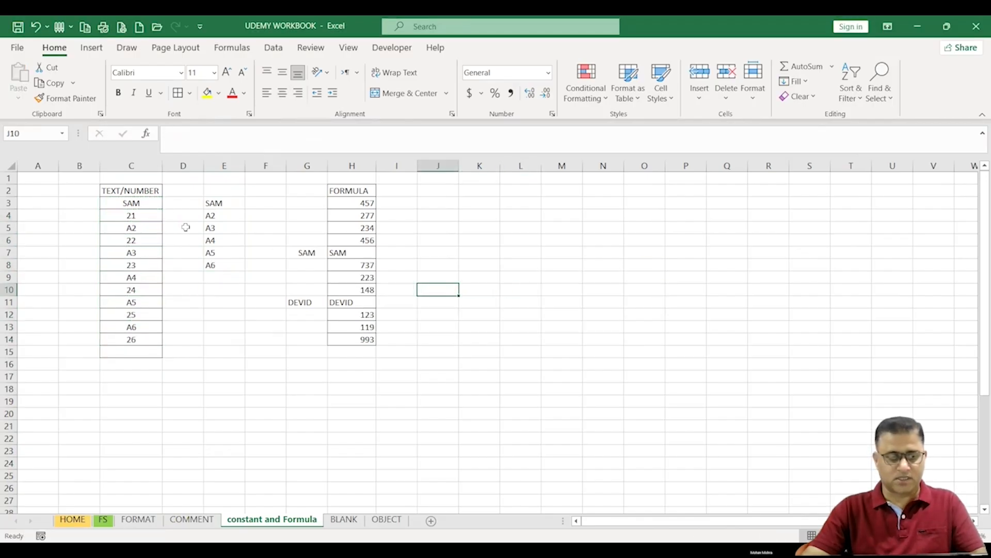
Step: Select only the numeric constants in C3:C15 with Go To Special, clearing Text, Logicals and Errors
left_click_drag(132, 214, 133, 353)
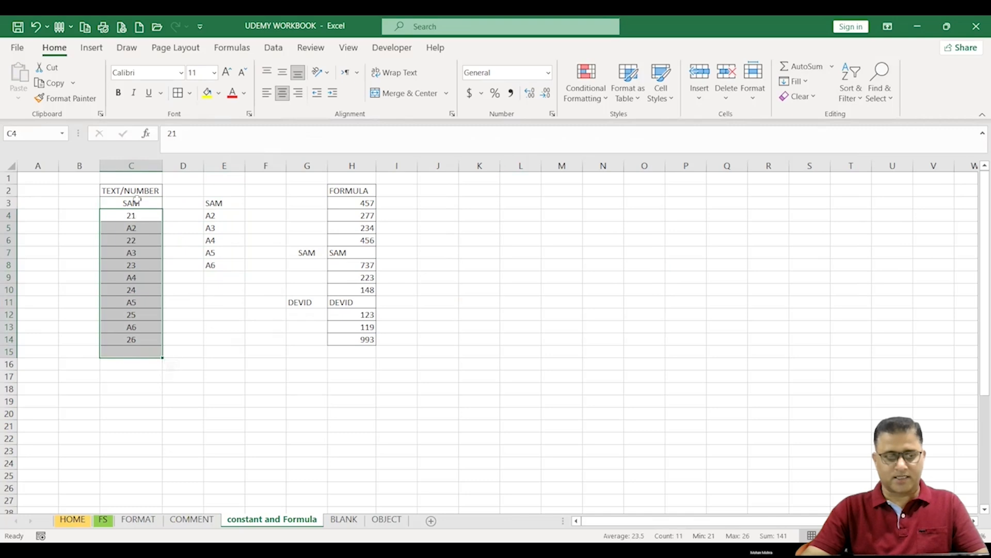
left_click_drag(135, 203, 159, 352)
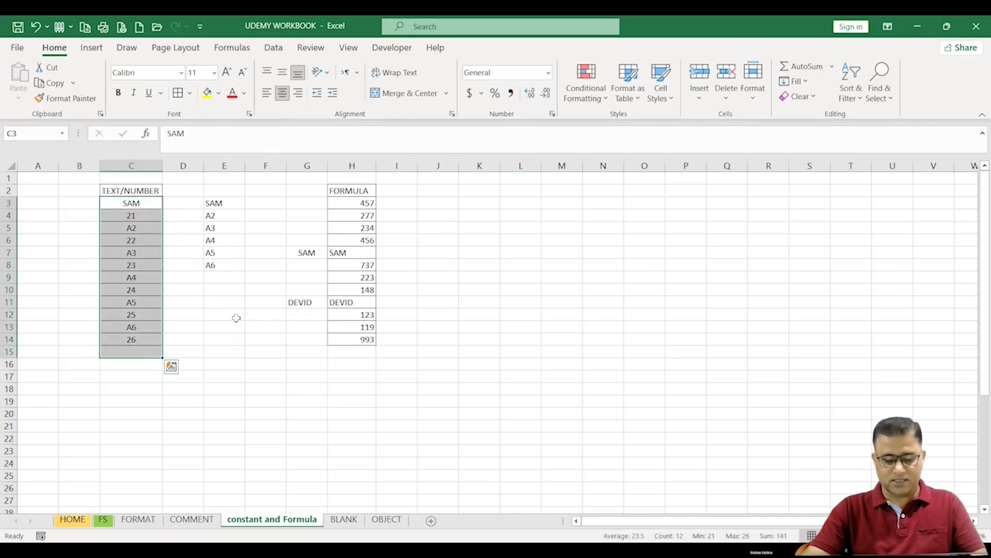
left_click(880, 88)
left_click(907, 172)
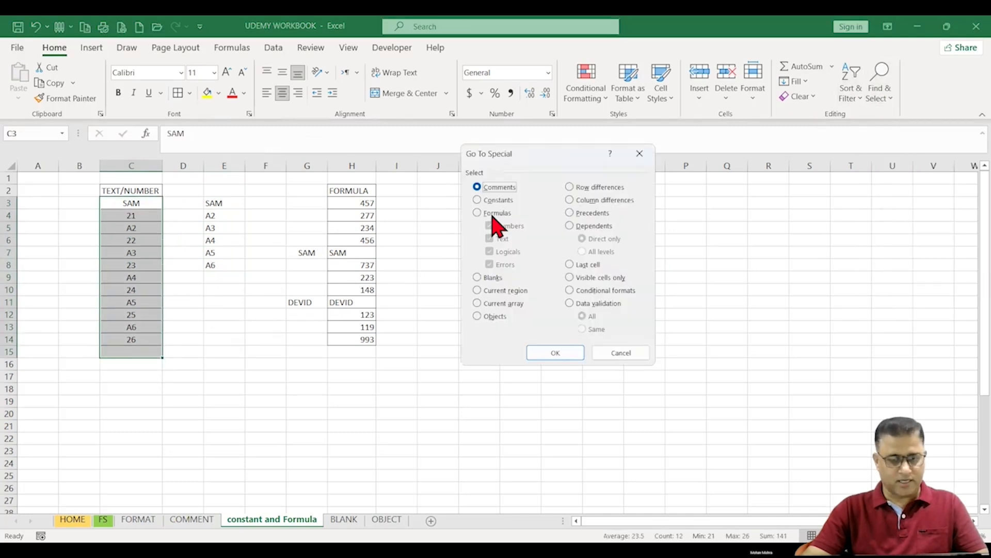
left_click(485, 200)
left_click(490, 239)
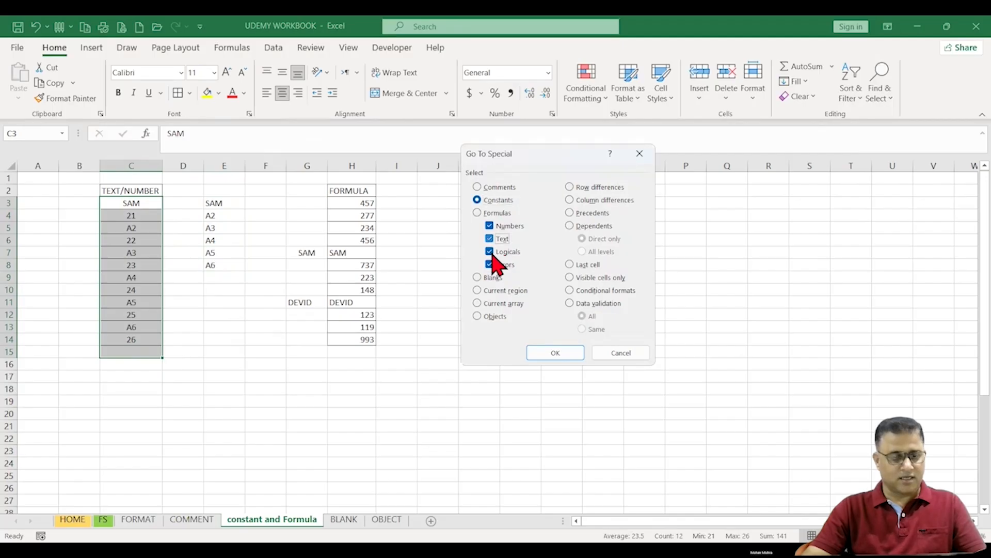
left_click(491, 252)
left_click(490, 265)
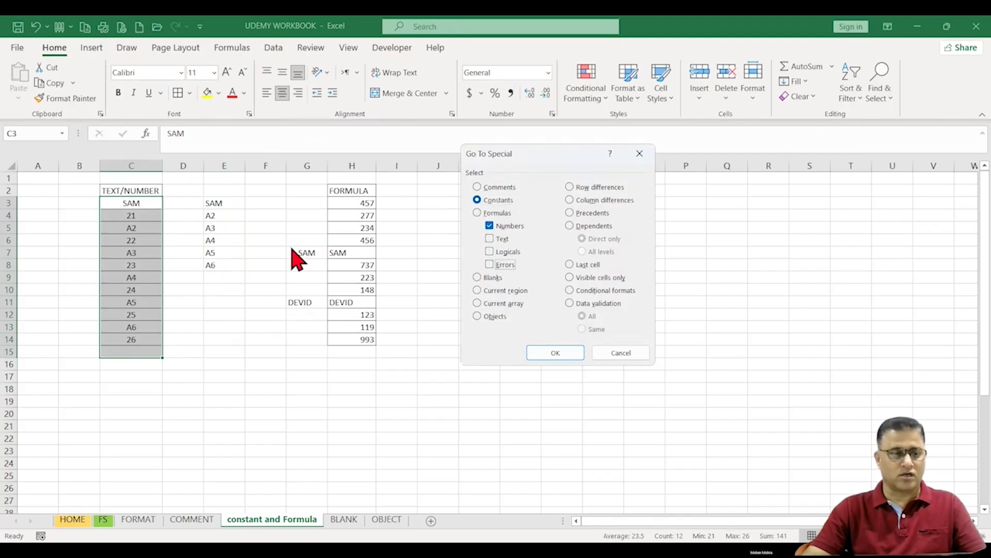
left_click(556, 354)
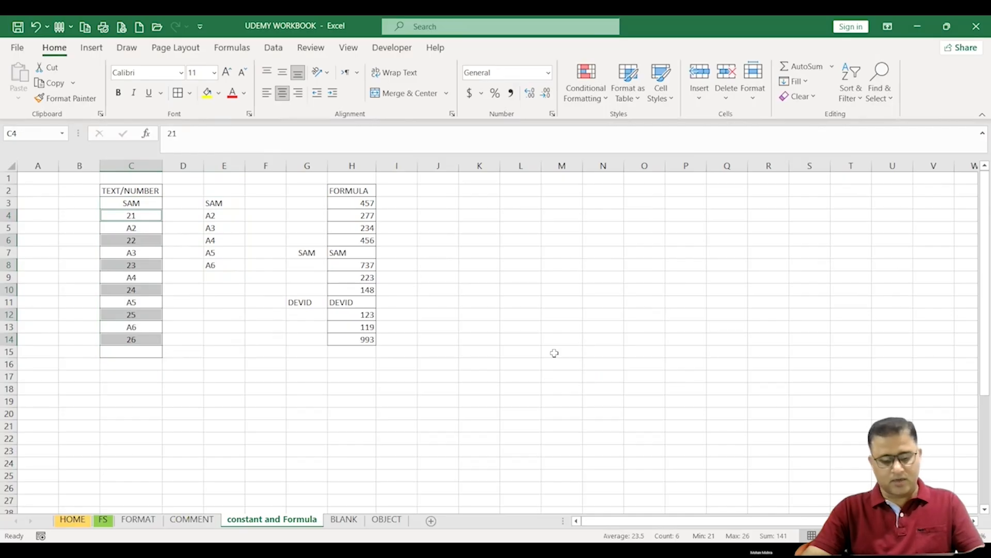
Step: Copy the selected numeric constants and paste them starting at F3
key("ctrl+c")
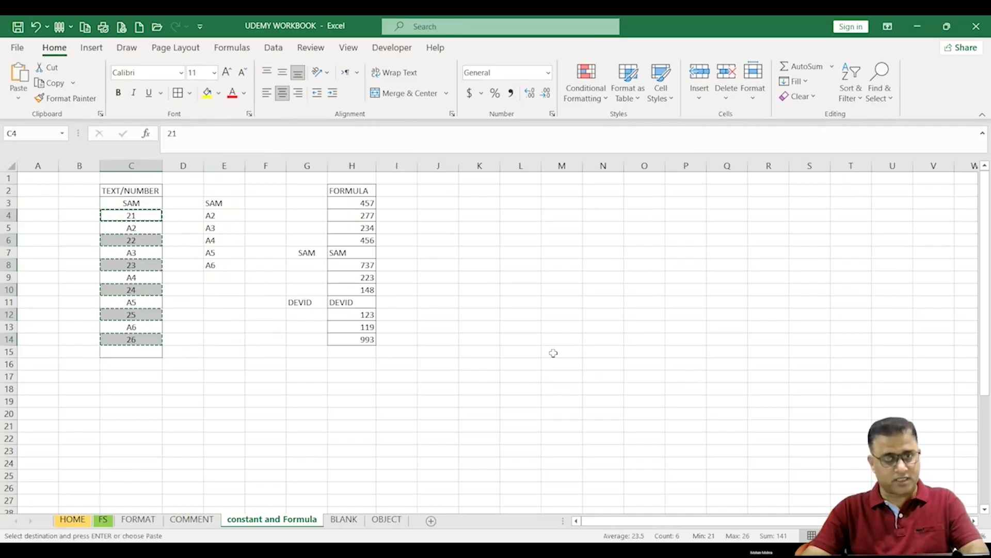
left_click(259, 205)
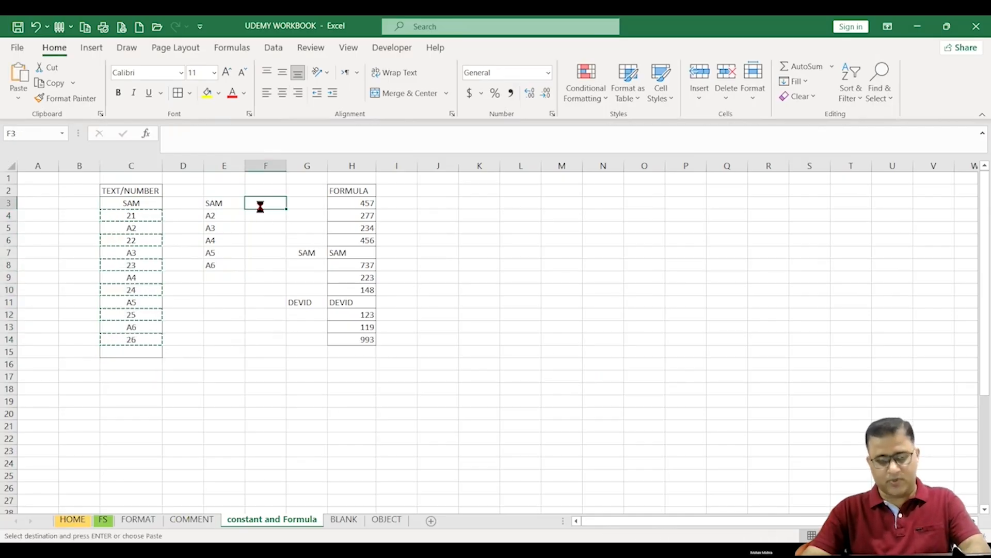
key("ctrl+v")
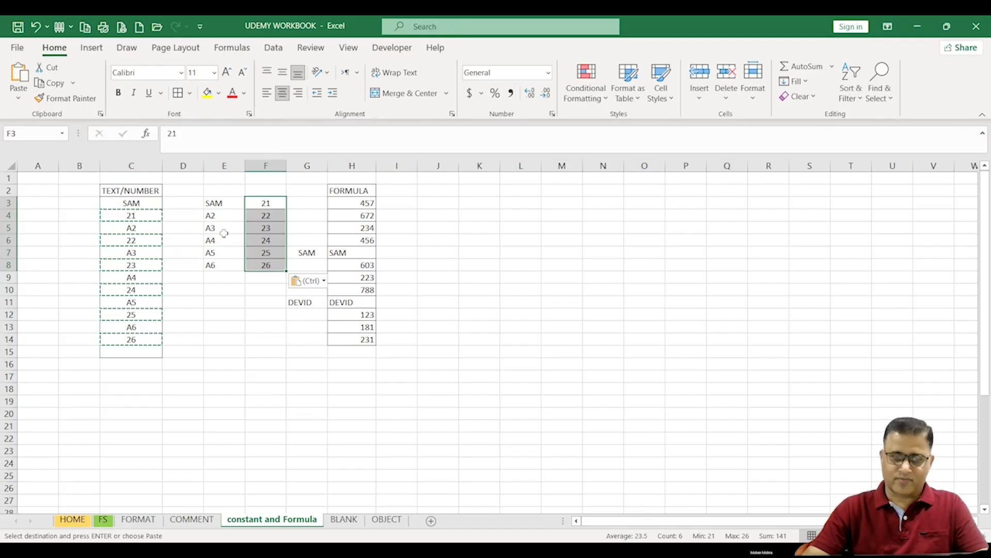
Step: Inspect the contents of the FORMULA column cells one by one
left_click(316, 341)
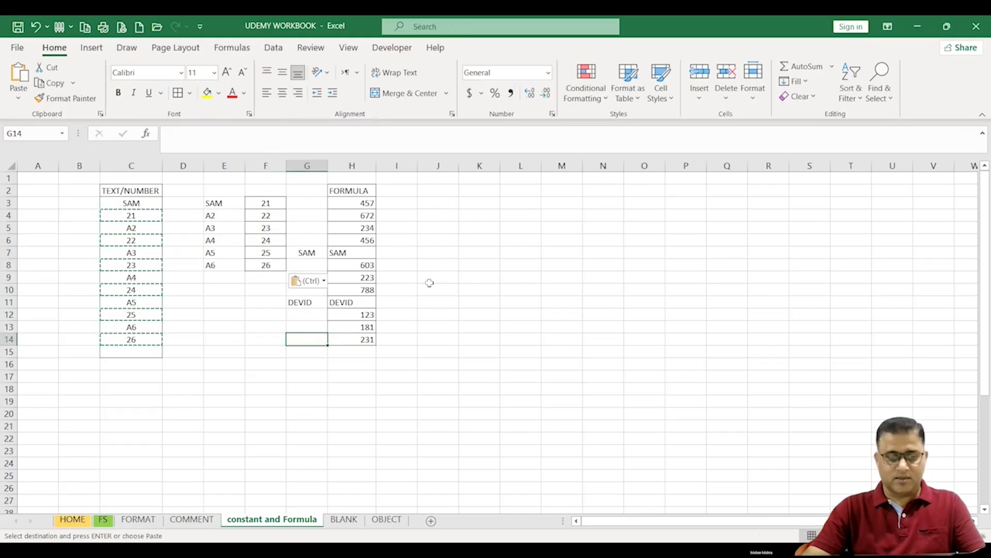
left_click(384, 266)
left_click(355, 205)
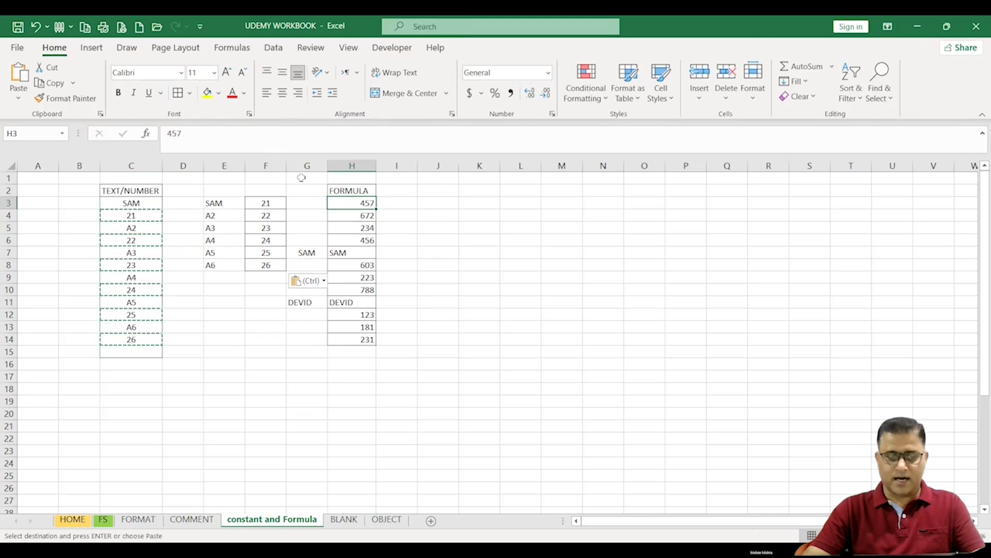
left_click(354, 219)
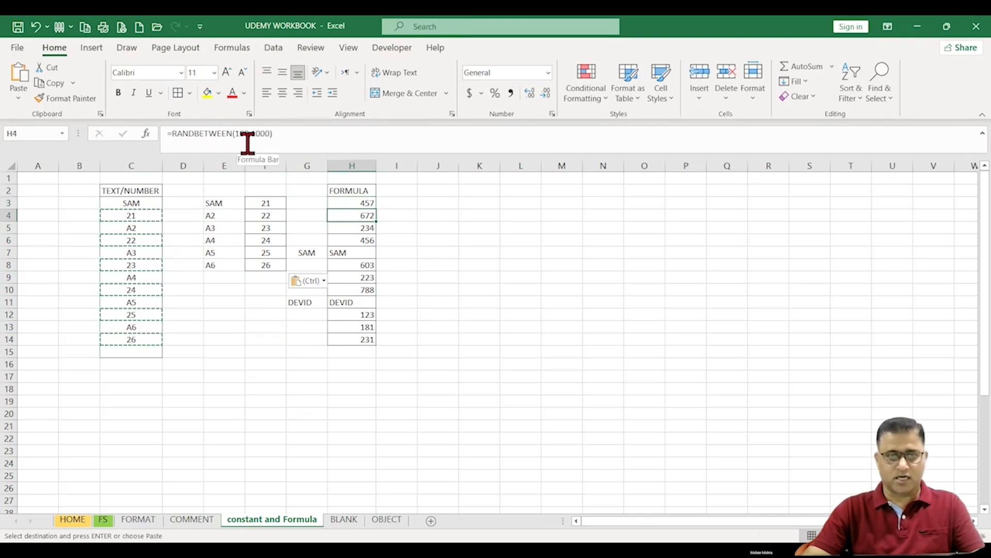
left_click(354, 226)
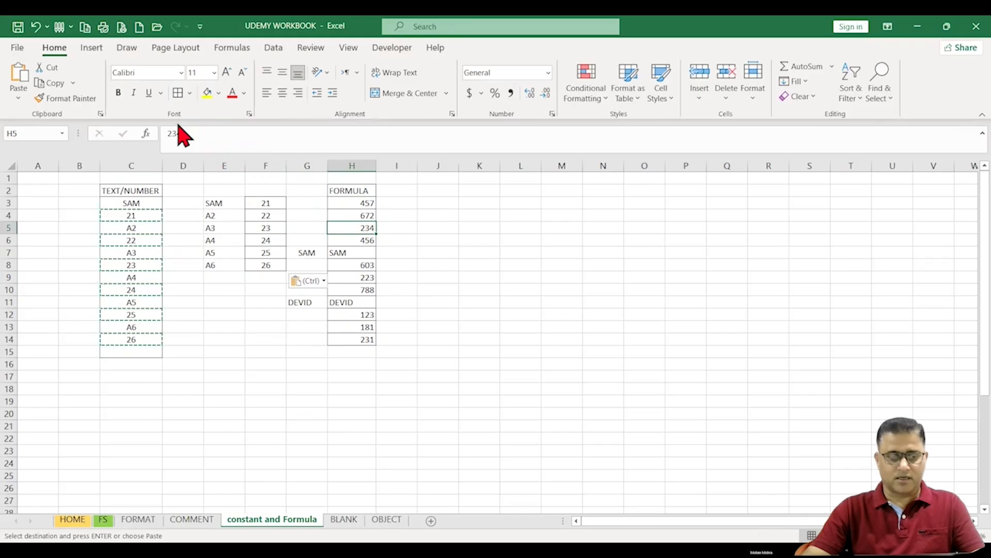
left_click(365, 239)
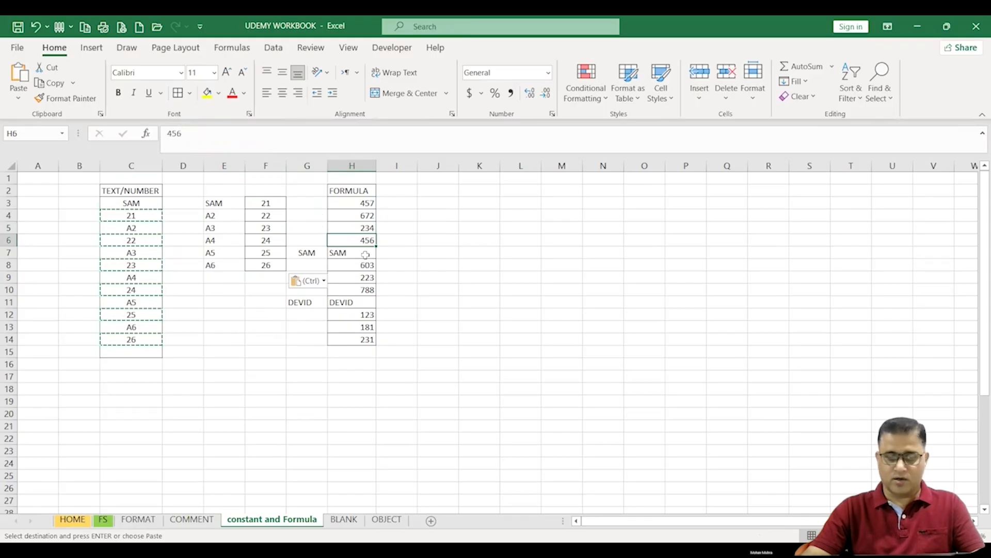
left_click(361, 255)
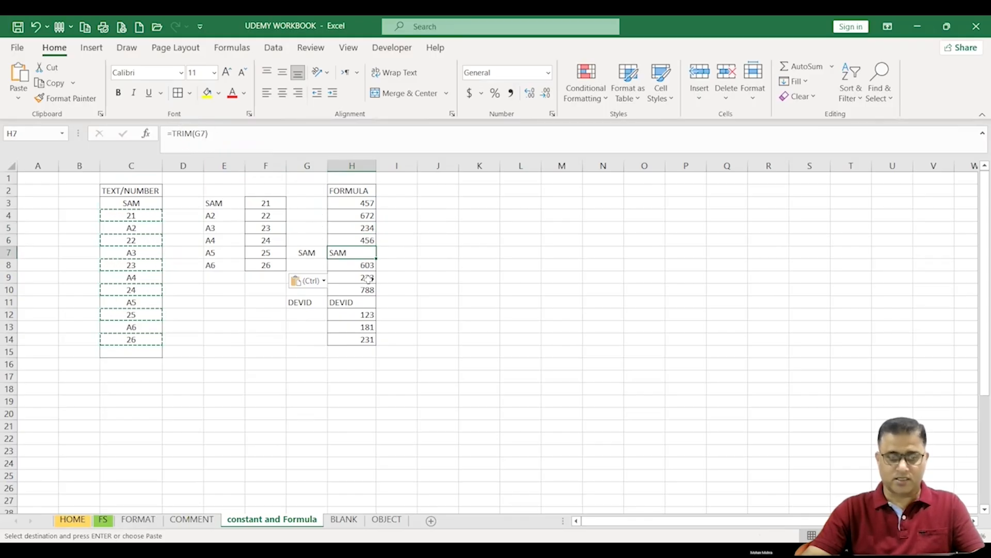
Step: Inspect the FORMULA column cells one by one and select H3:H14
left_click(361, 263)
left_click(359, 278)
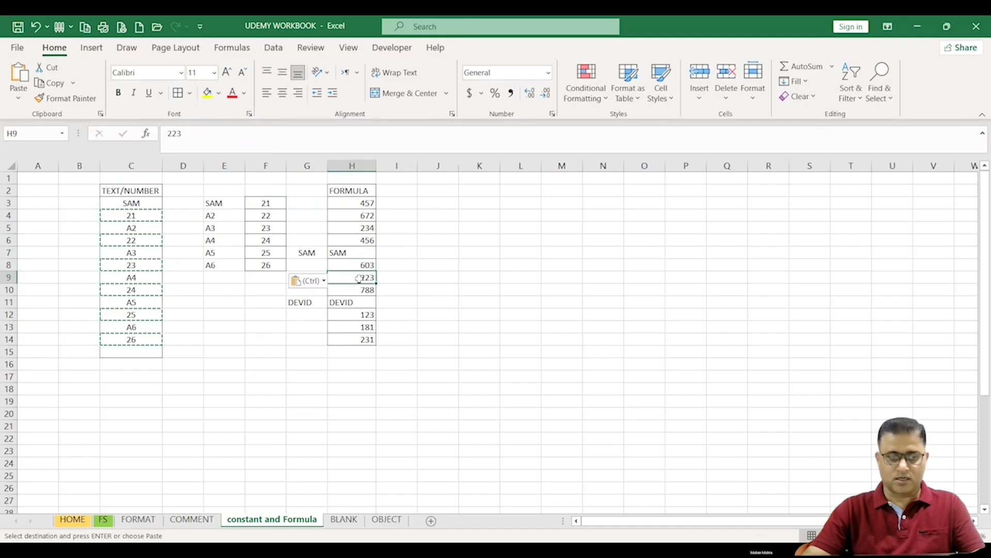
left_click(357, 301)
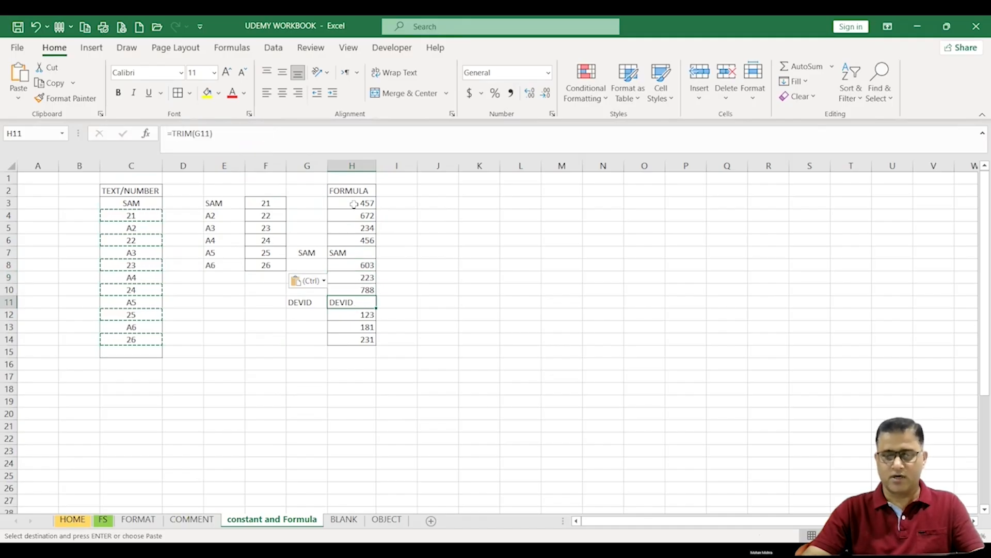
left_click_drag(354, 204, 354, 340)
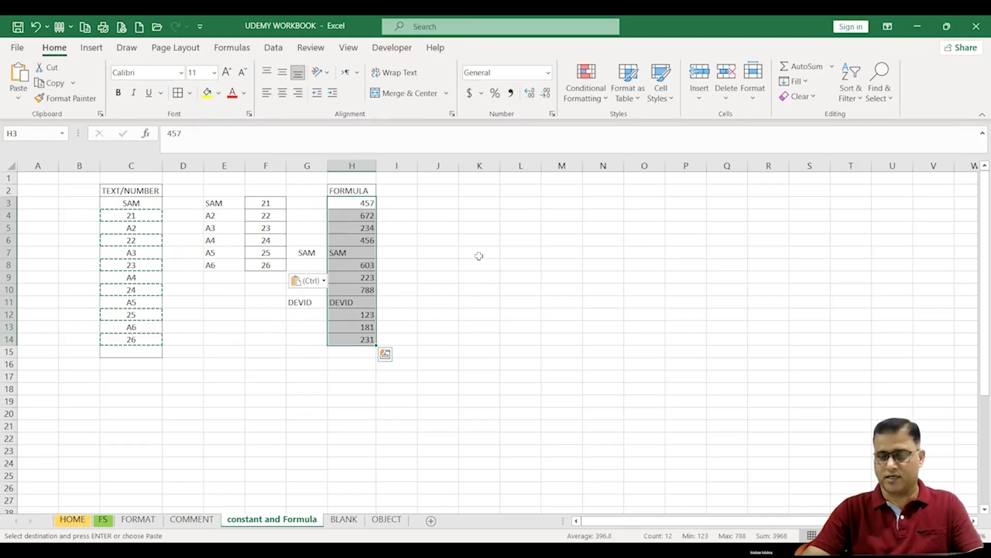
double_click(448, 241)
key("Return")
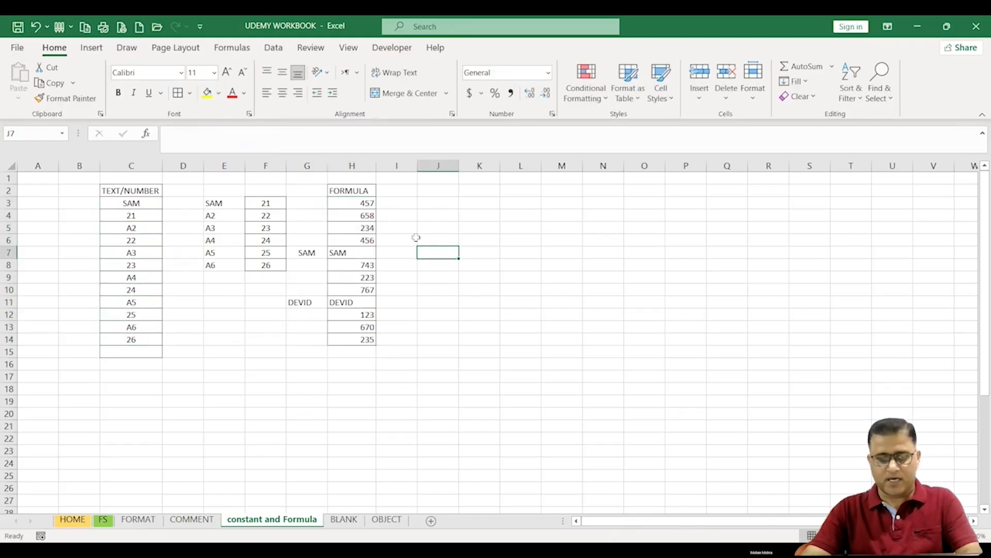
double_click(443, 241)
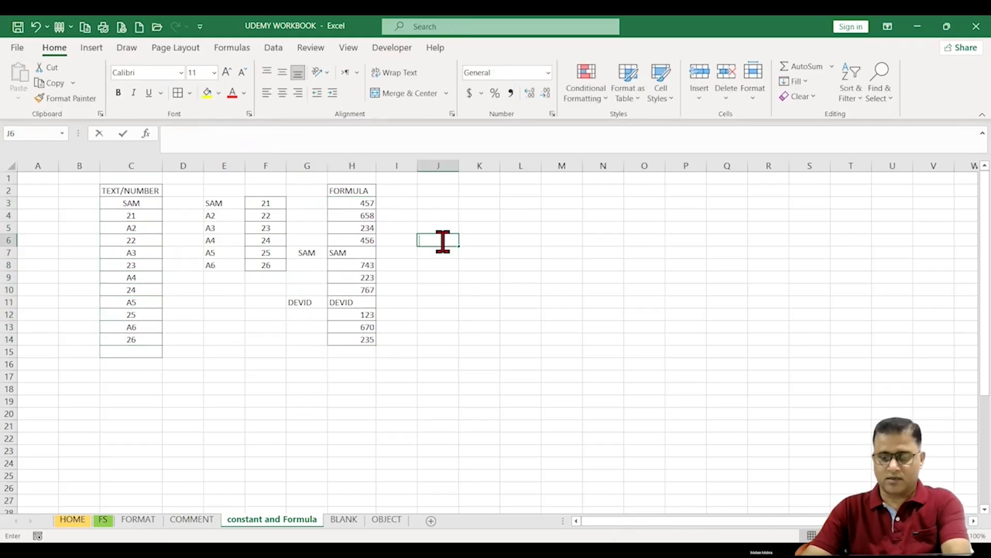
key("Return")
left_click(490, 305)
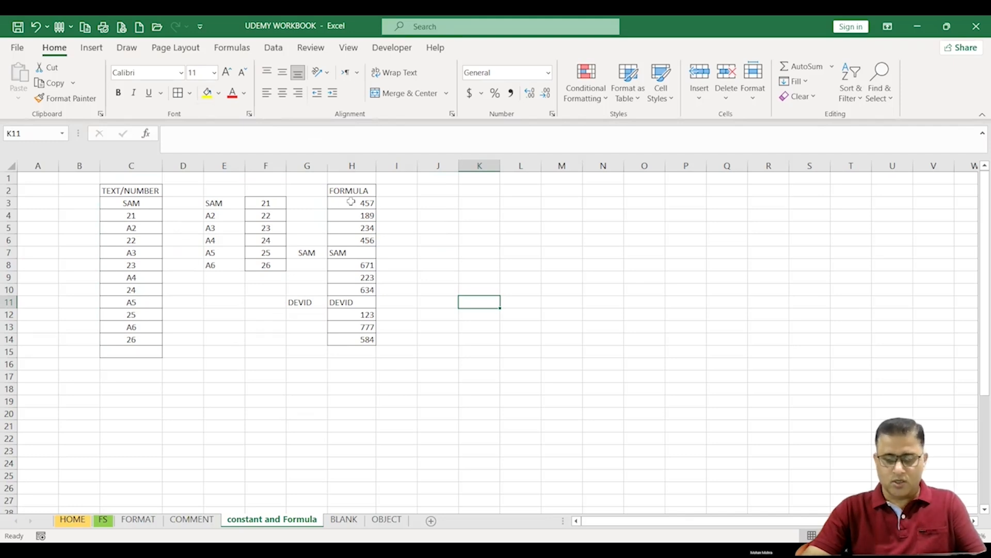
Step: Select only the numeric formulas in H3:H14 with Go To Special, clearing Text, Logicals and Errors
left_click_drag(350, 201, 359, 340)
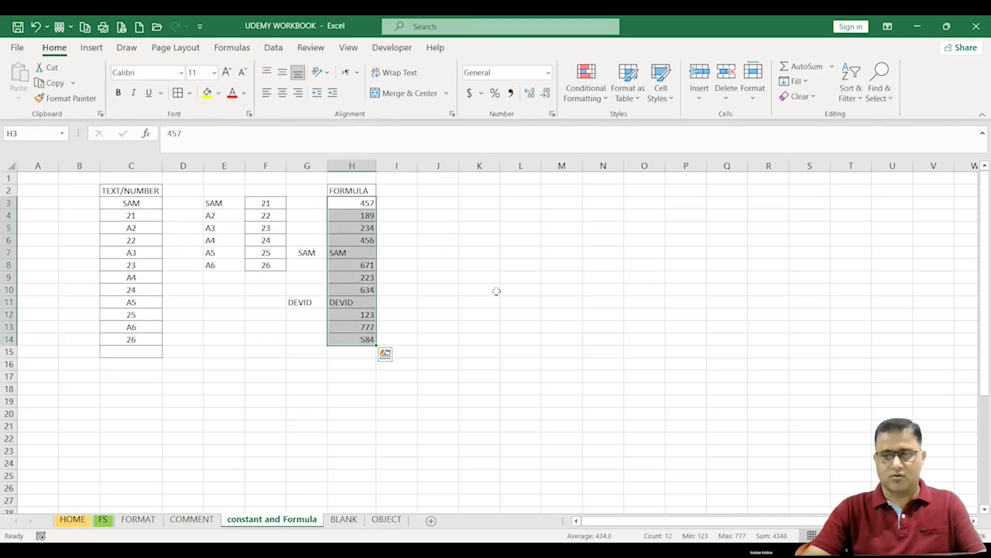
left_click(880, 91)
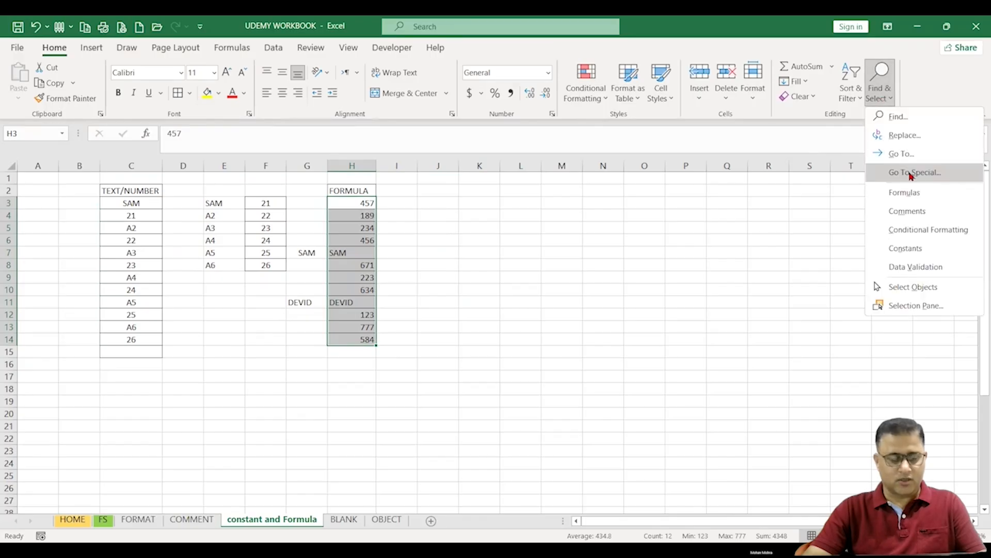
left_click(907, 174)
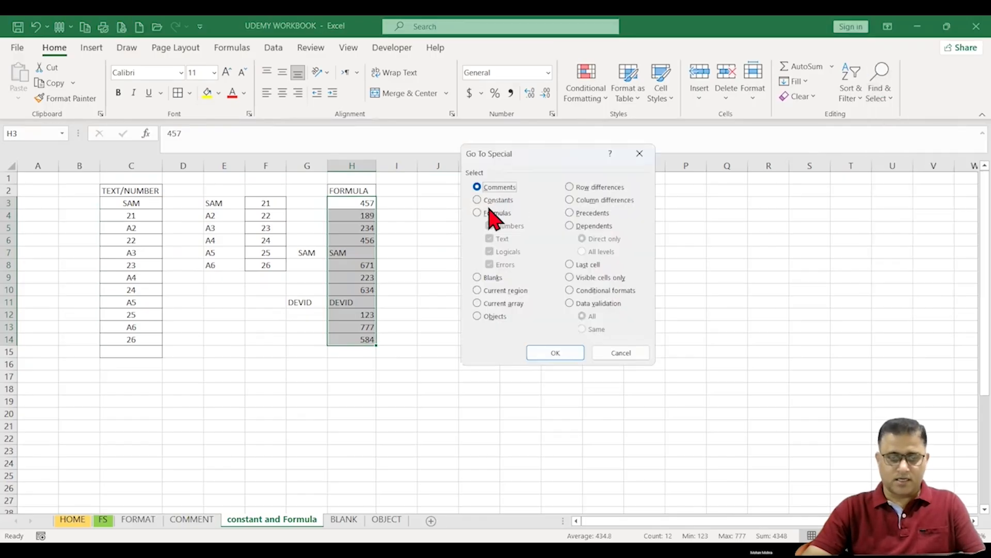
left_click(488, 213)
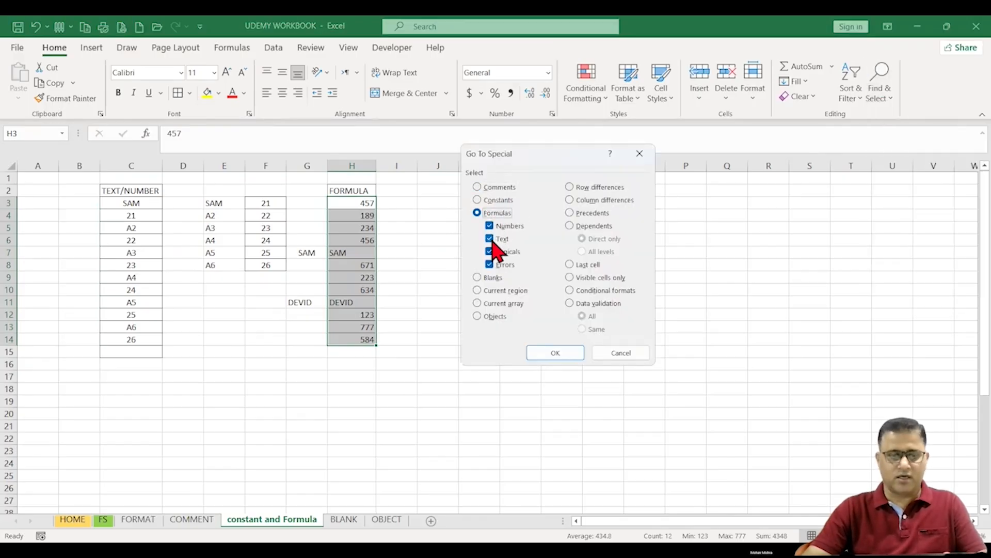
left_click(490, 239)
left_click(489, 252)
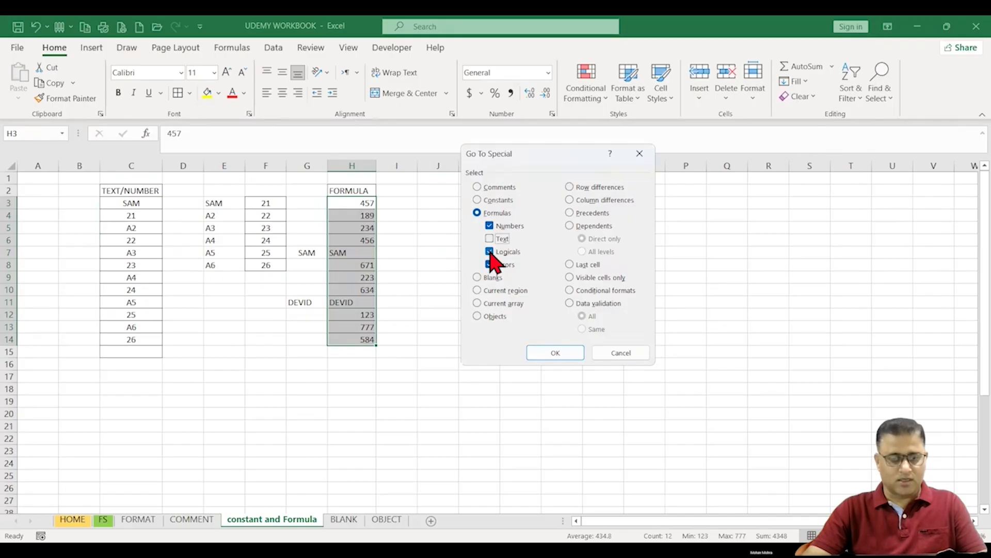
left_click(490, 265)
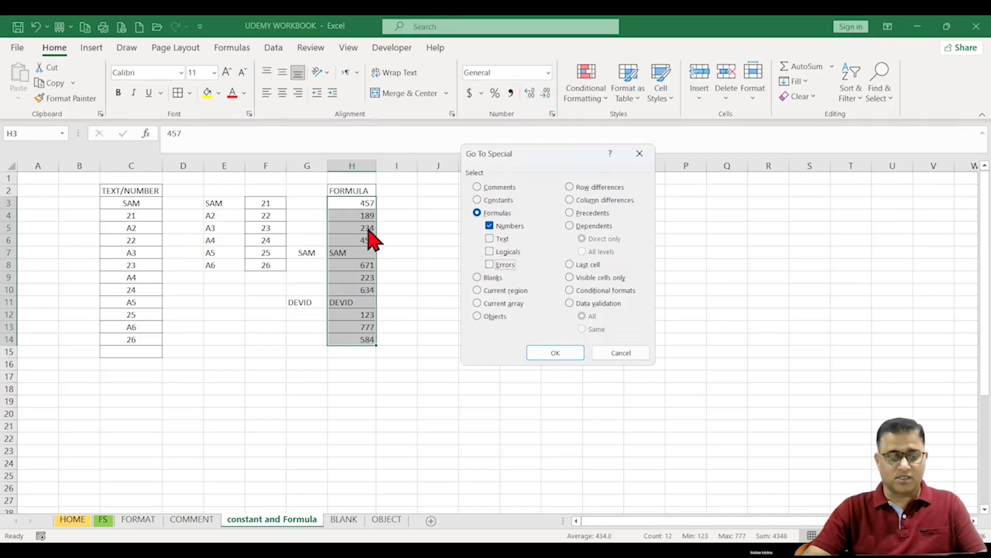
left_click(555, 352)
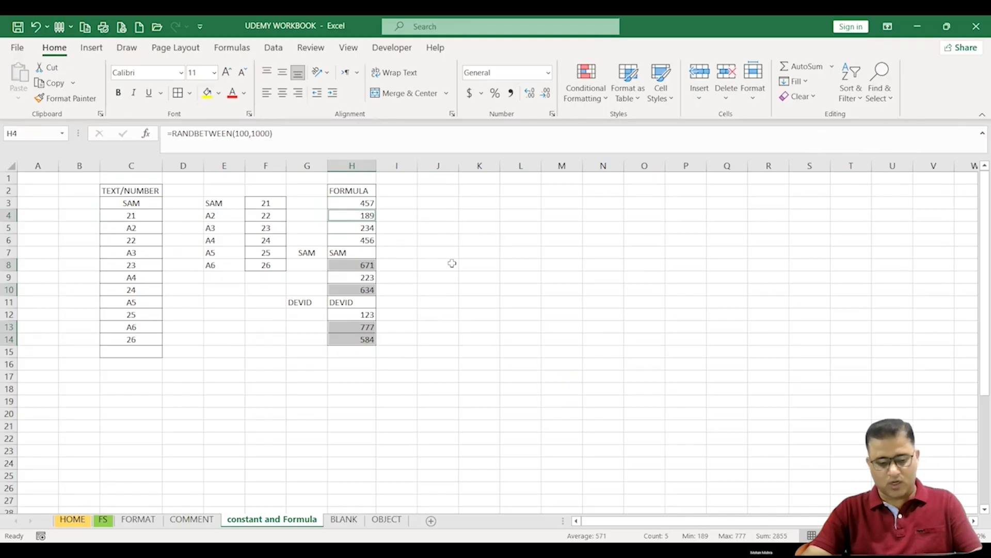
Step: Copy the selected numeric formula cells and paste them starting at K3
key("ctrl+c")
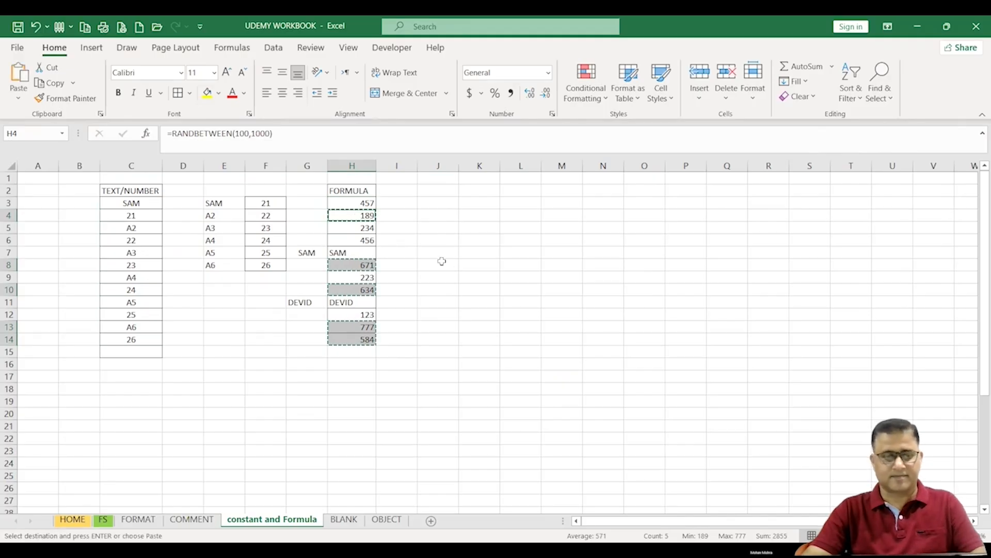
left_click(478, 204)
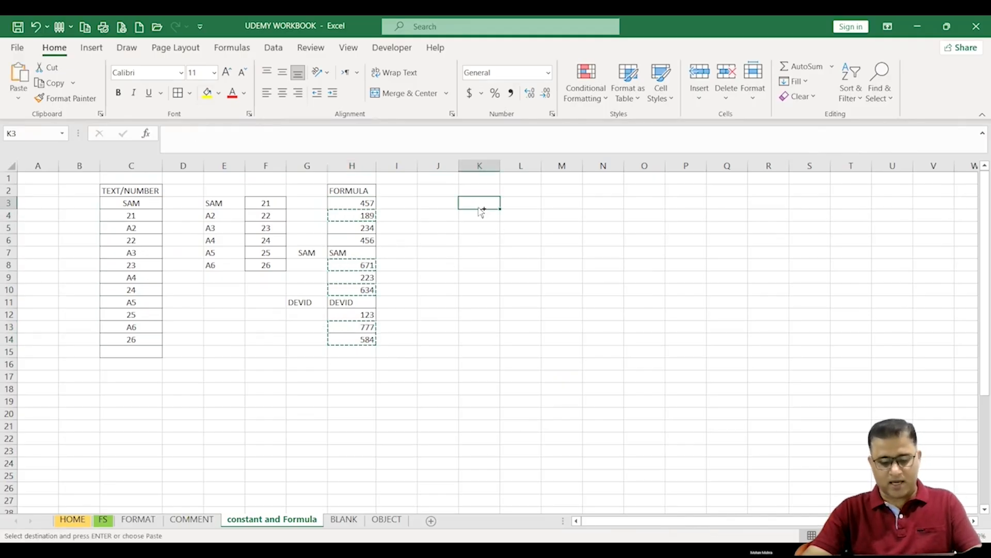
key("ctrl+v")
left_click(486, 231)
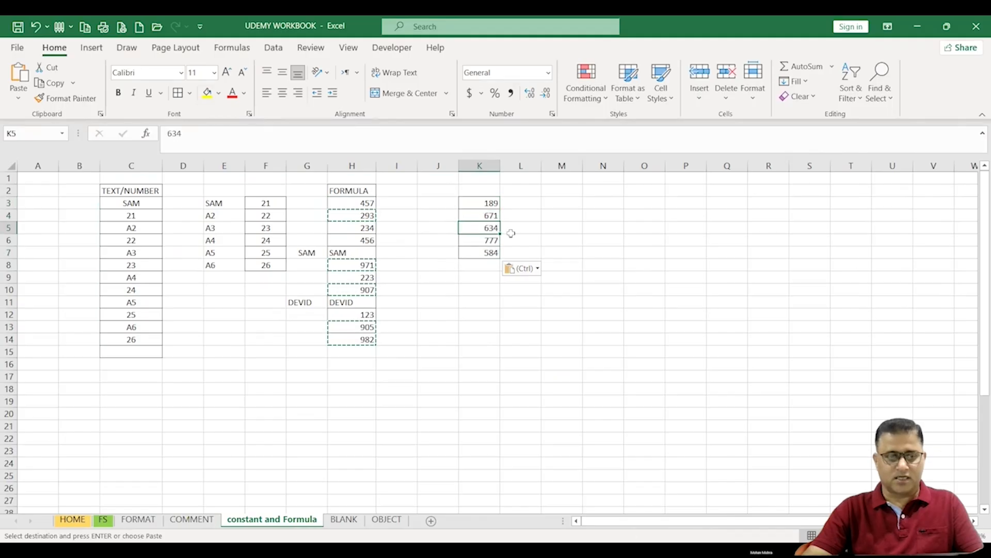
Step: Inspect the pasted cells in column K and undo the paste
left_click(511, 232)
left_click(479, 201)
left_click(483, 263)
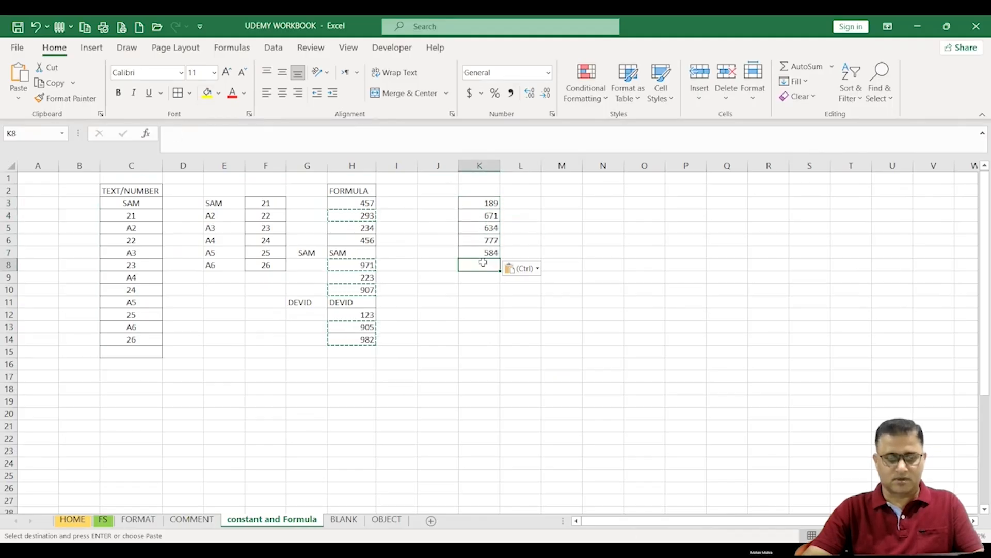
left_click(484, 242)
left_click(489, 215)
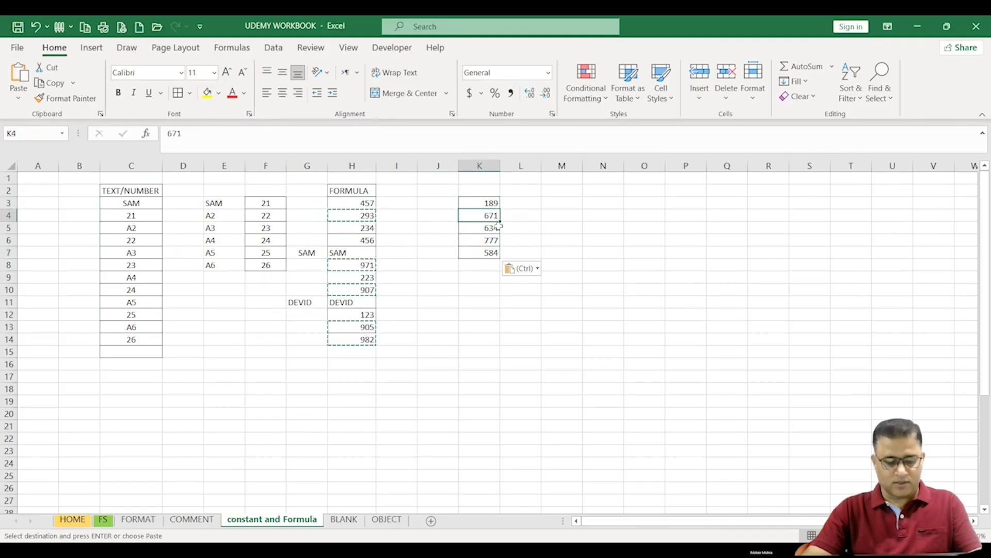
key("ctrl+z")
left_click(476, 288)
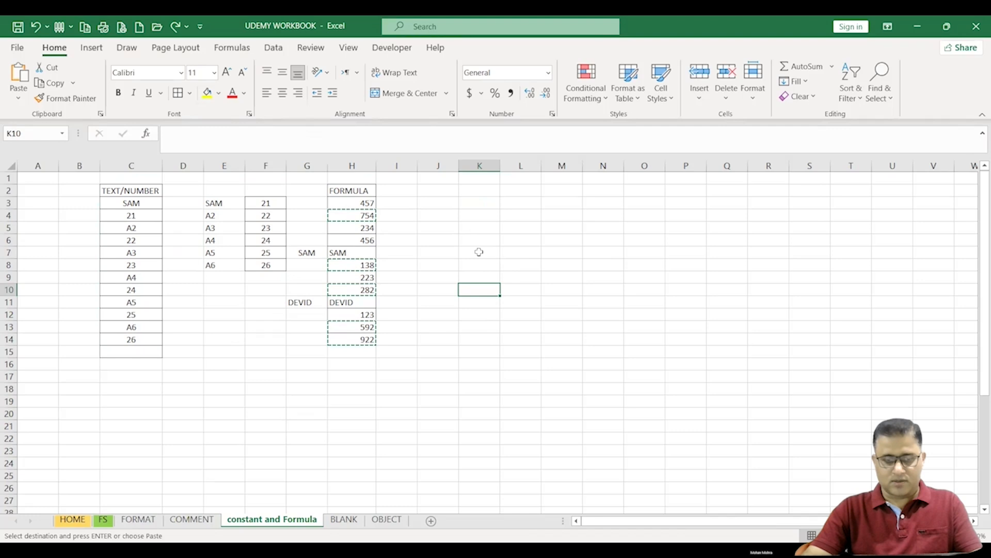
left_click(360, 227)
left_click(359, 216)
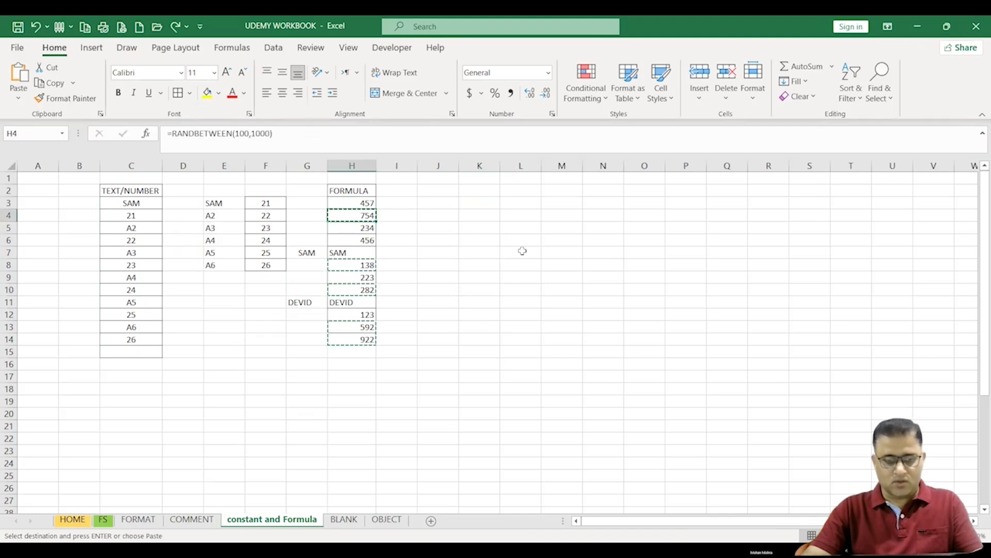
key("ctrl+c")
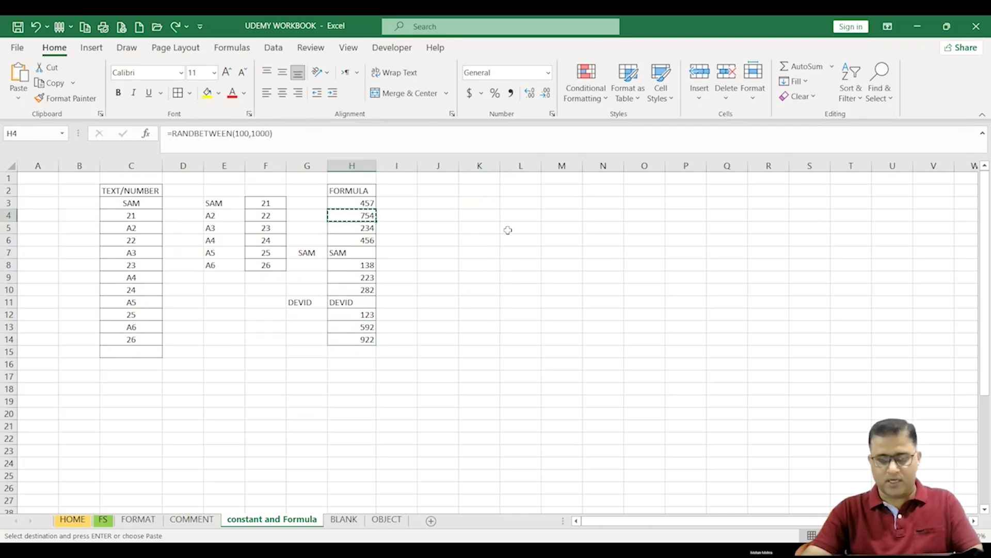
left_click(475, 277)
left_click_drag(359, 203, 372, 351)
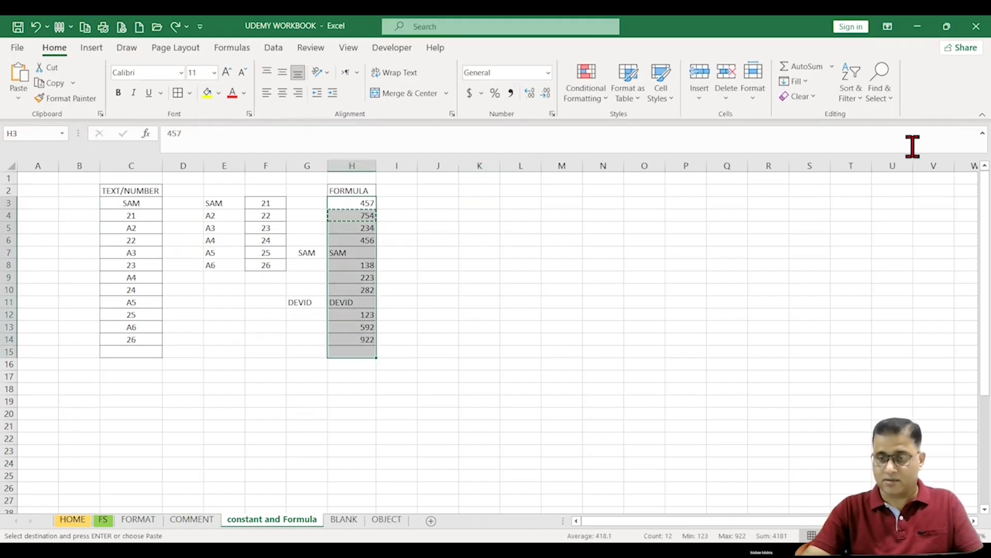
left_click(772, 232)
key("Escape")
left_click(660, 254)
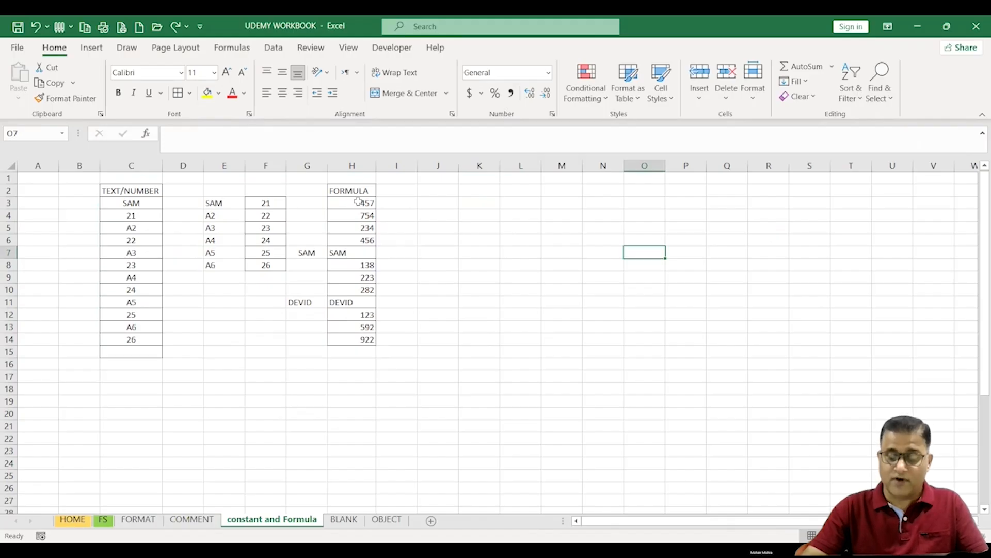
Step: Select only the numeric formulas in H3:H14 with Go To Special, clearing Text, Logicals and Errors
left_click_drag(359, 202, 362, 339)
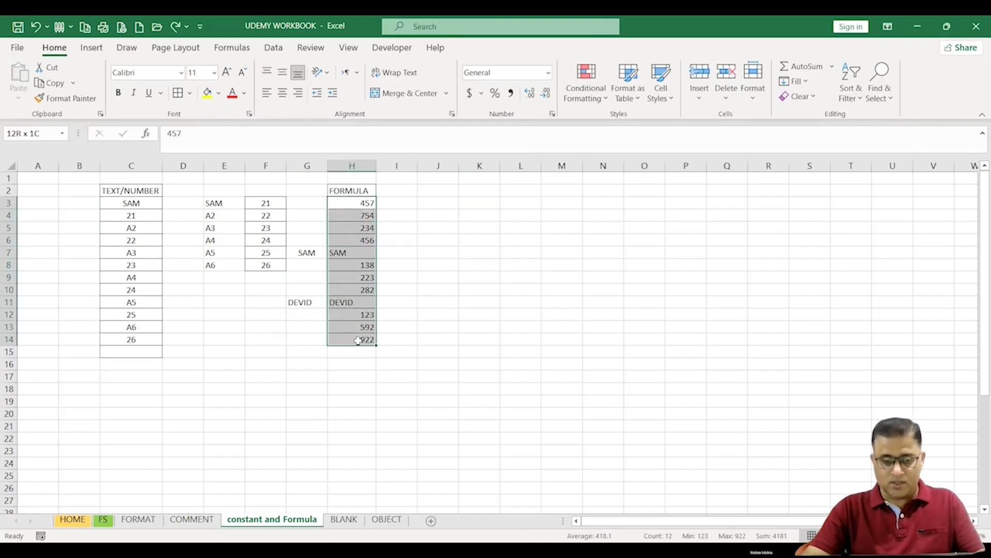
left_click(888, 89)
left_click(914, 172)
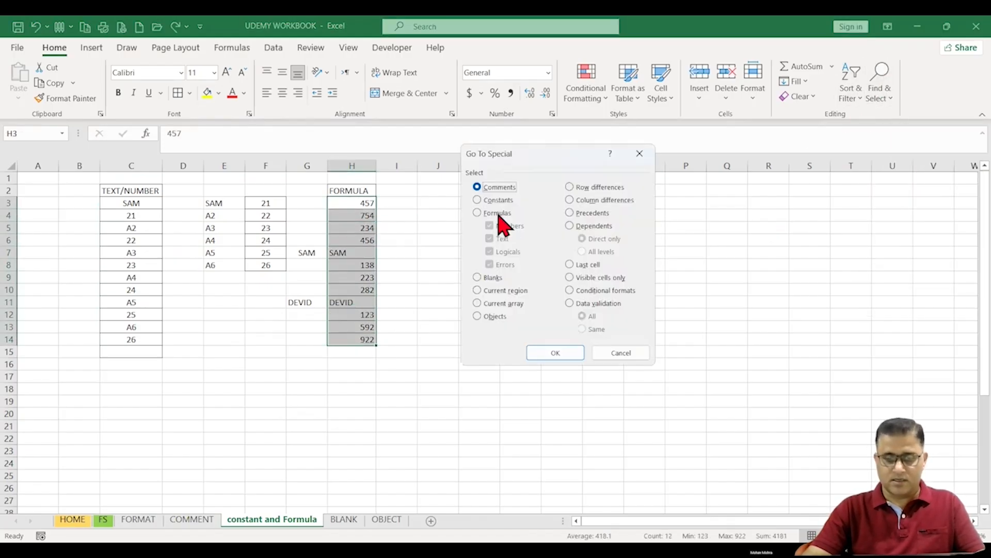
left_click(498, 213)
left_click(499, 239)
left_click(495, 251)
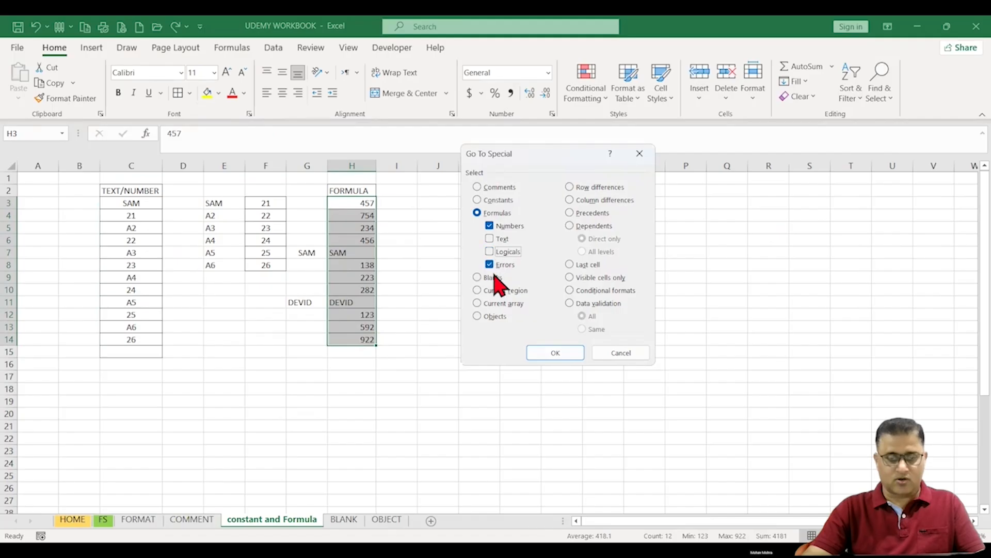
left_click(495, 264)
left_click(566, 350)
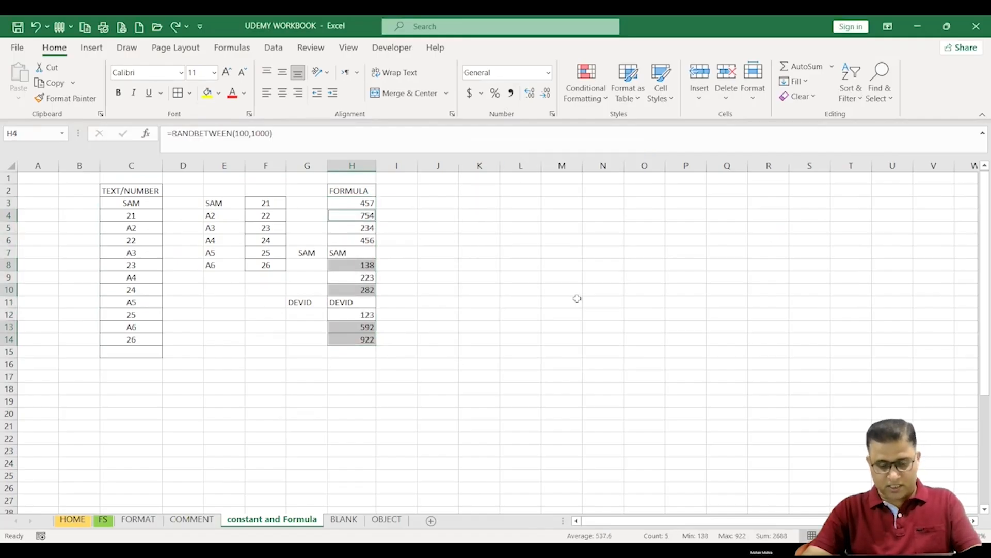
Step: Copy the selected numeric formula cells, paste them starting at K3, and clear the copy marquee
key("ctrl+c")
left_click(478, 204)
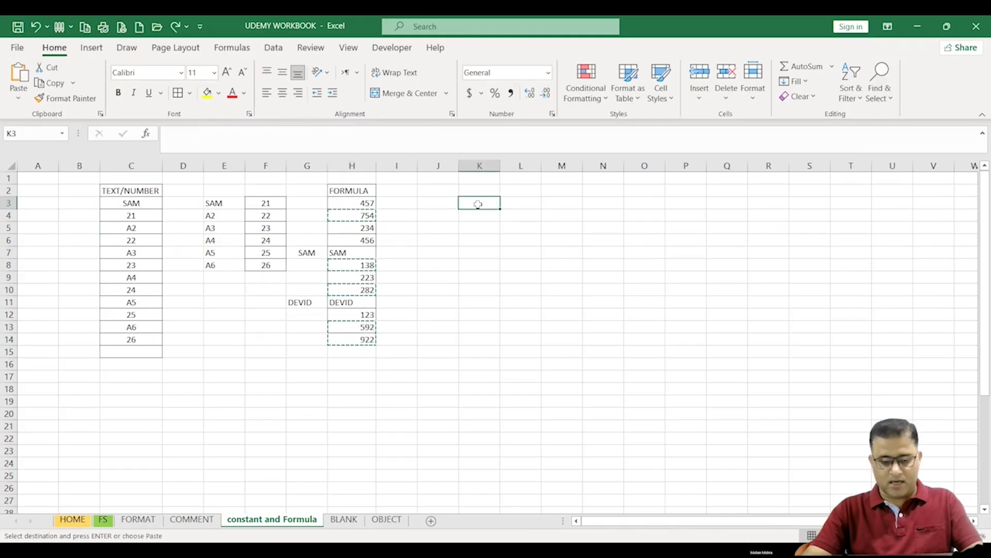
key("ctrl+v")
key("Down")
key("Down")
key("Down")
key("Down")
key("Down")
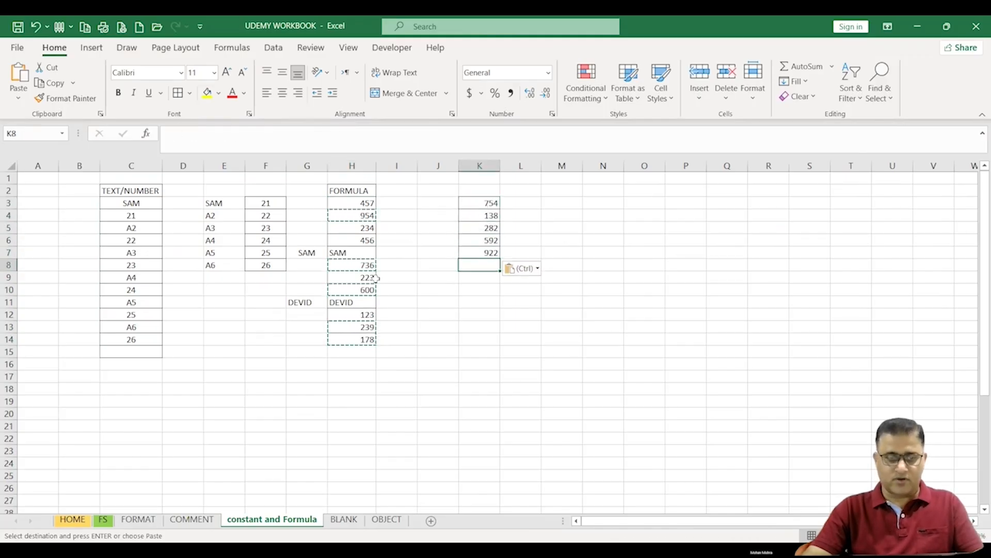
left_click(362, 302)
left_click(362, 289)
key("Escape")
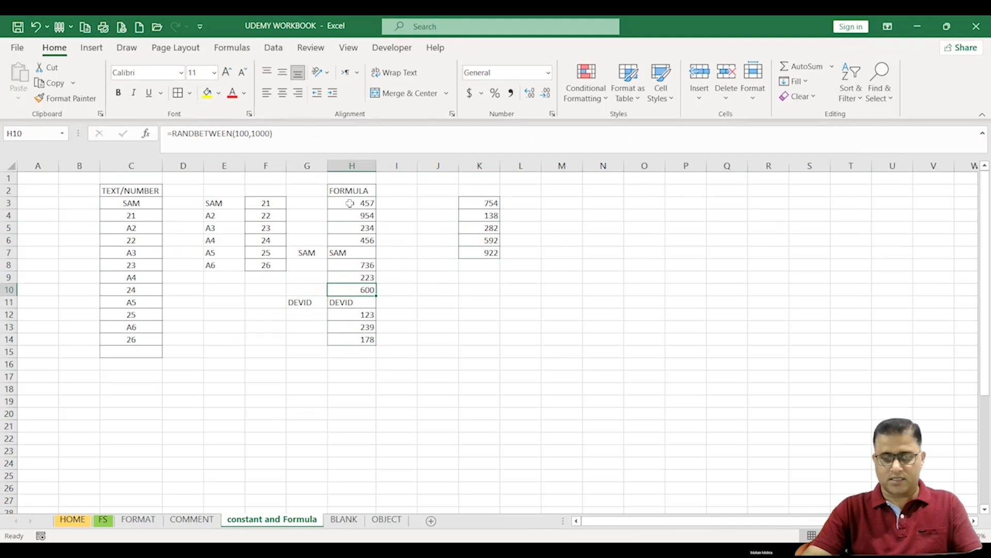
Step: Select only the text-returning formulas in H3:H14 with Go To Special, clearing Numbers, Logicals and Errors
left_click_drag(350, 203, 362, 341)
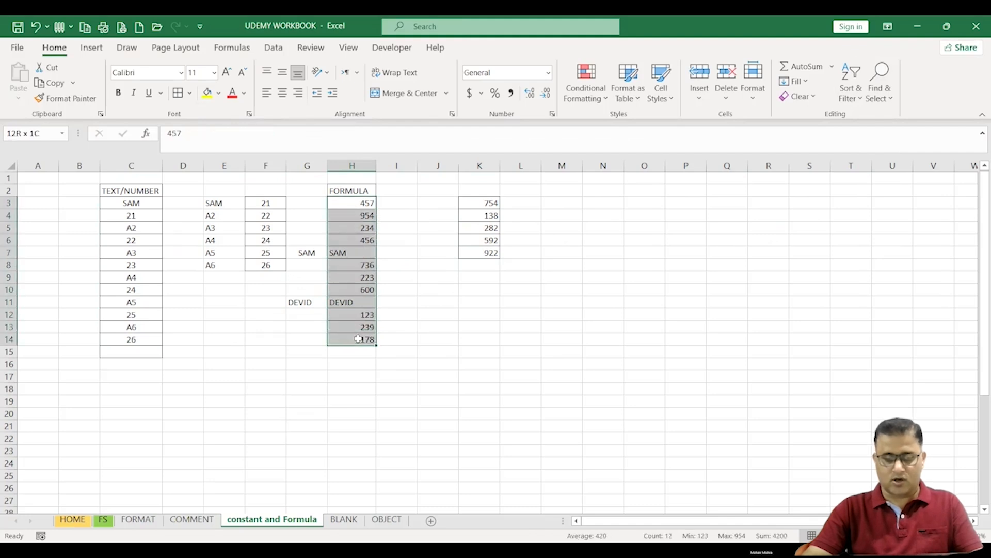
left_click(886, 103)
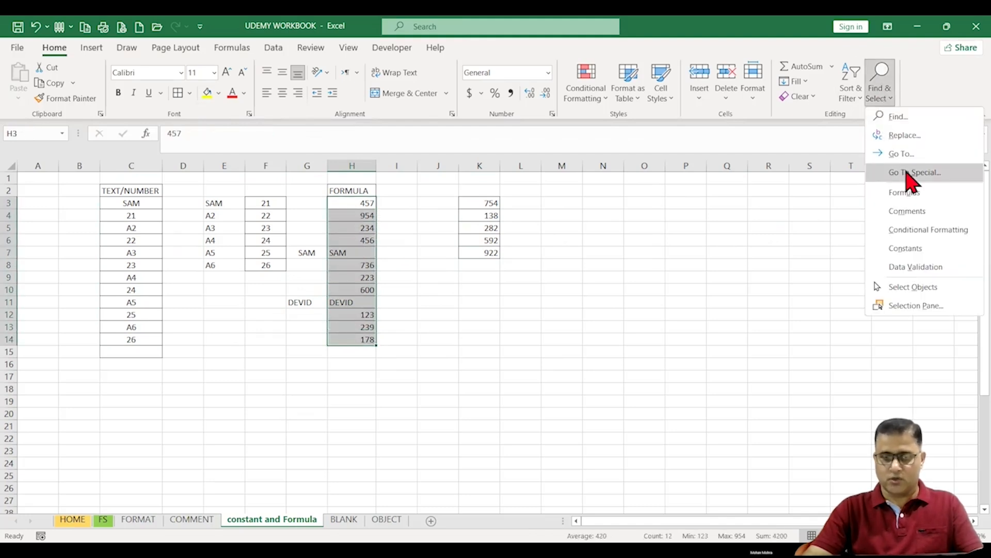
key("s")
left_click(477, 212)
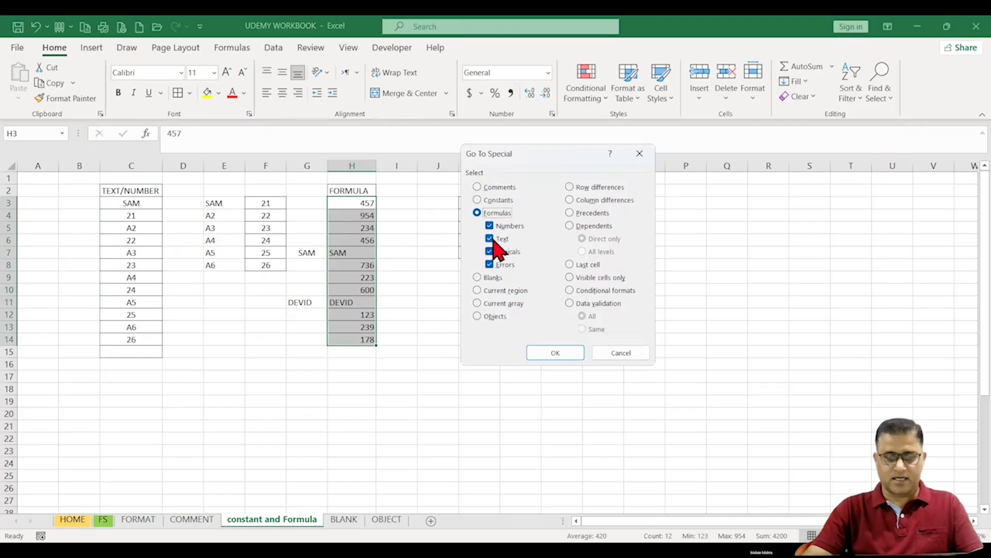
left_click(489, 225)
left_click(489, 251)
left_click(490, 264)
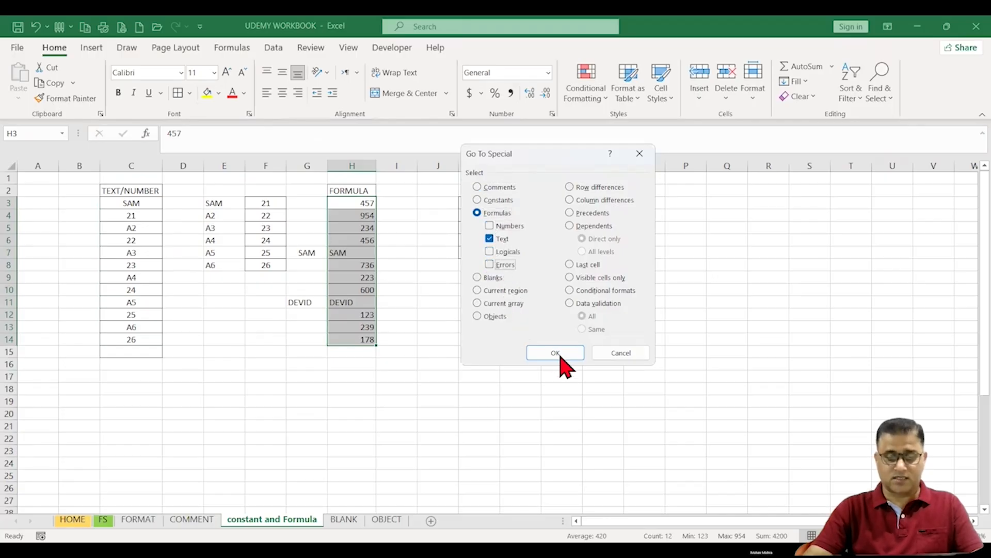
left_click(555, 353)
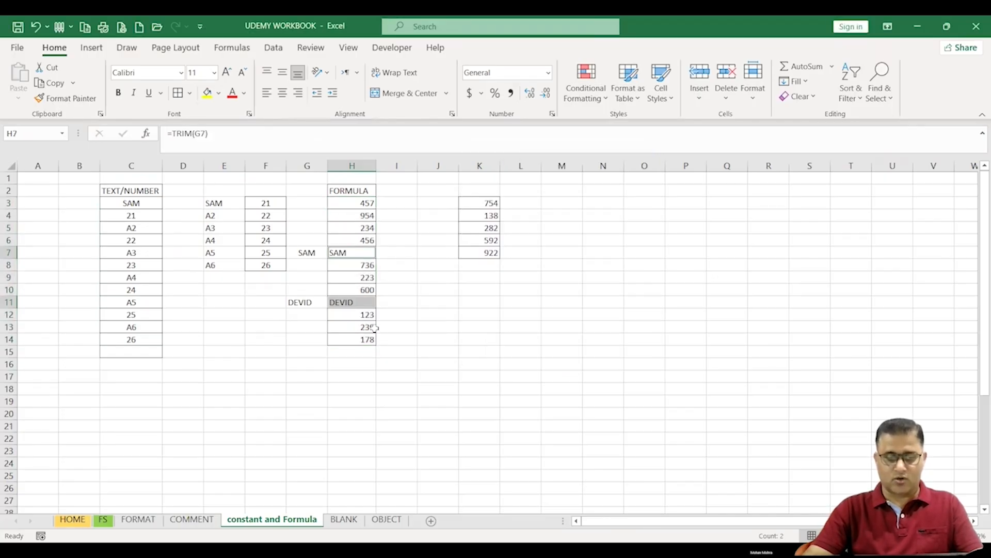
Step: Copy the selected text formula cells and paste them starting at K9
key("ctrl+c")
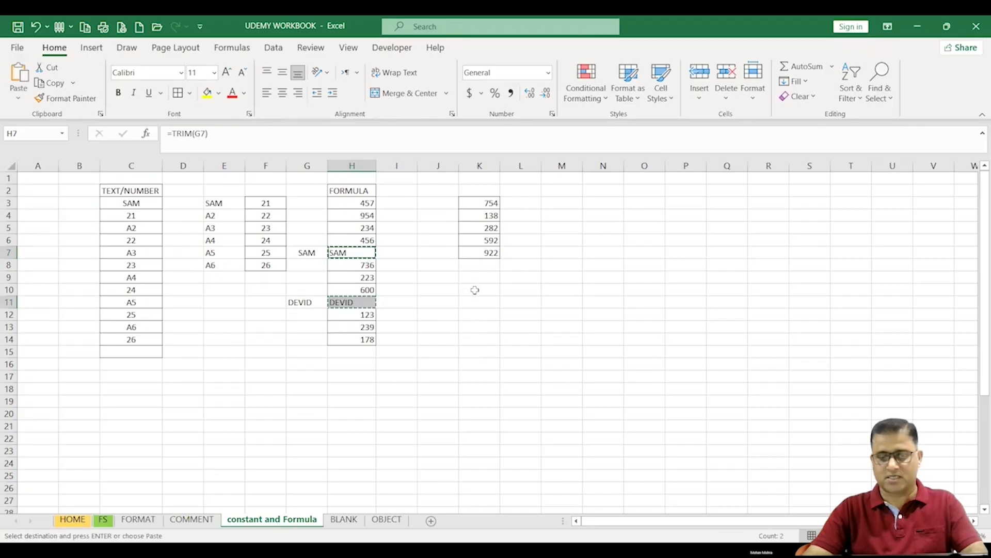
left_click(482, 276)
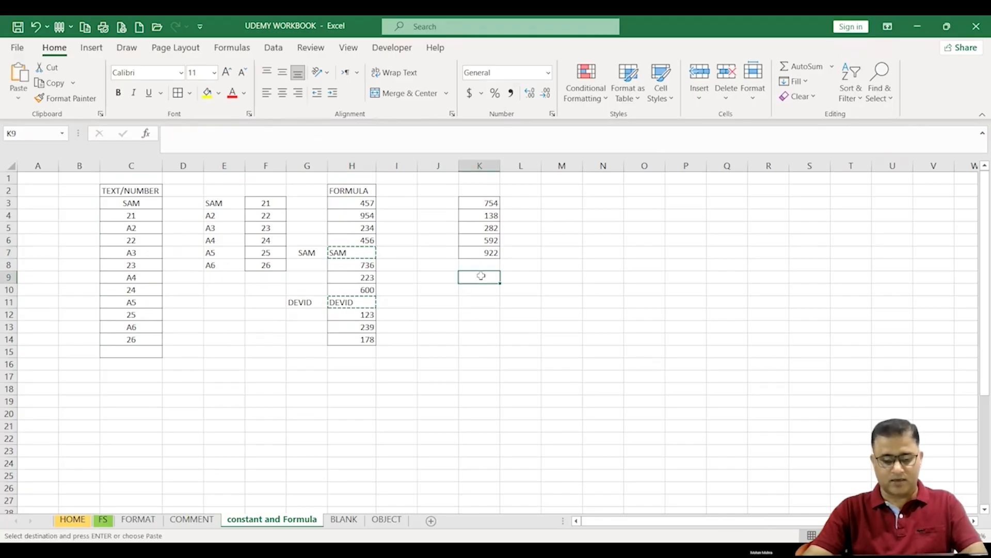
key("ctrl+v")
left_click(482, 302)
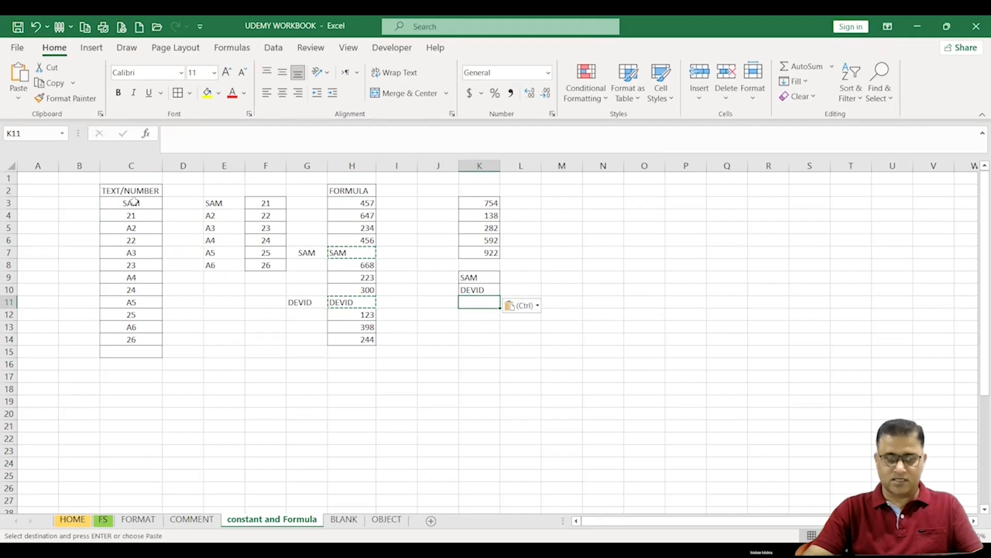
Step: Select the ranges in columns C, E and H to compare their contents
left_click_drag(132, 203, 139, 328)
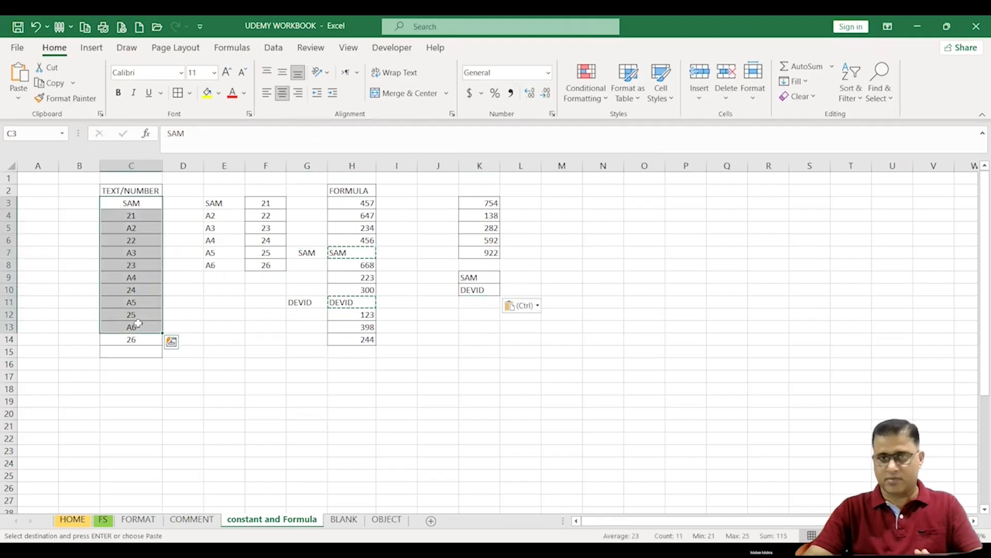
left_click_drag(214, 203, 213, 265)
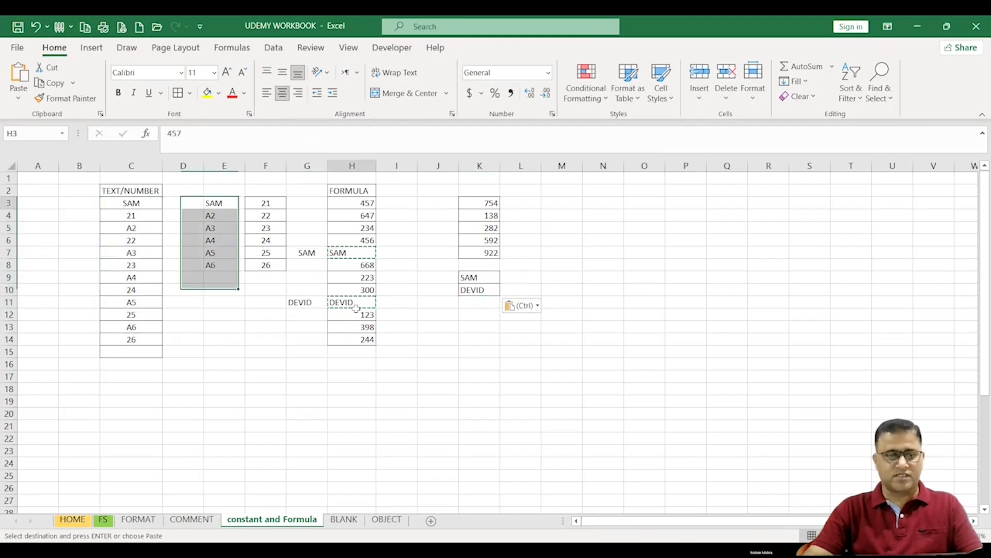
left_click_drag(352, 203, 356, 339)
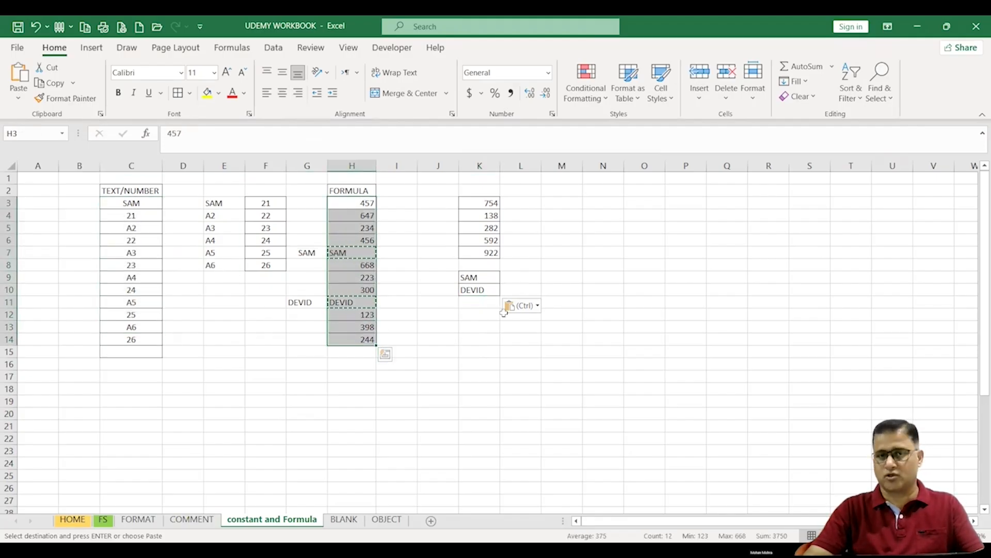
left_click(511, 339)
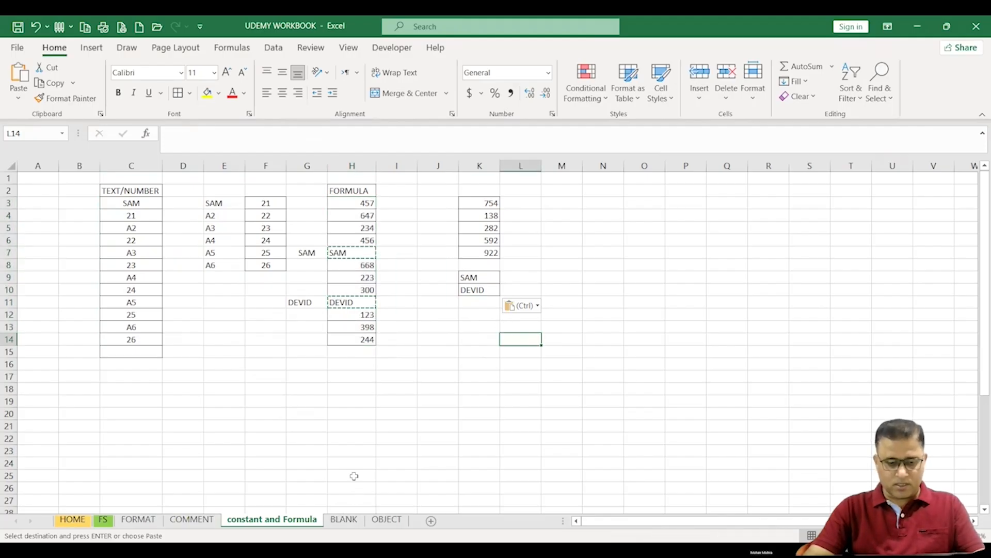
Step: Switch to the BLANK sheet and inspect the empty sales cells in column D
left_click(344, 519)
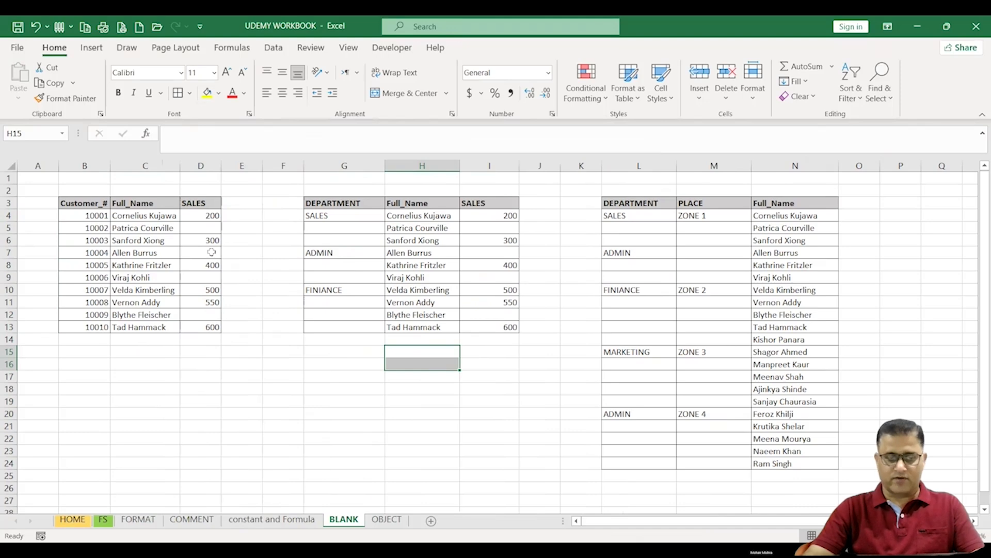
left_click(206, 226)
left_click(204, 253)
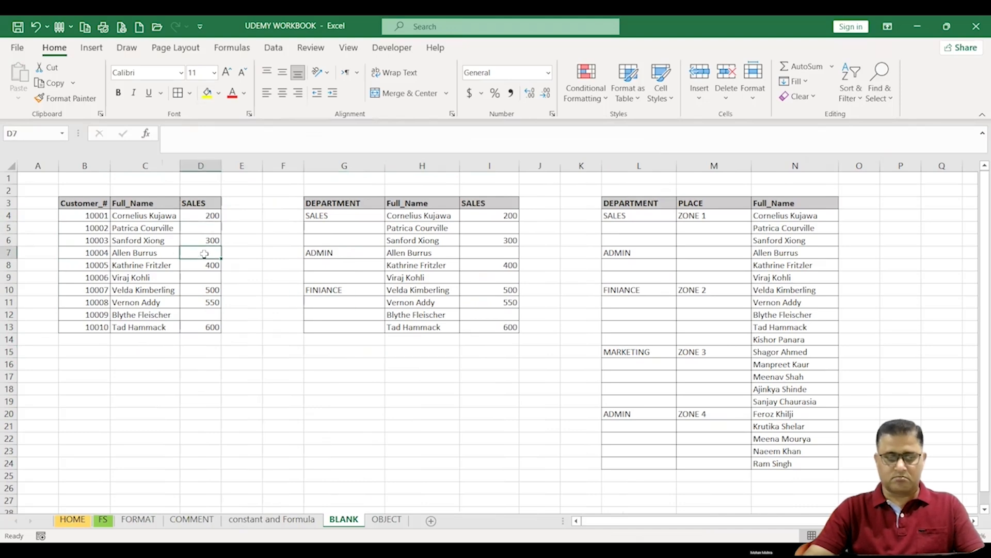
Step: Type 0 into blank sales cells D5, D7 and D9 one at a time, then undo the three entries
left_click(203, 226)
type("0")
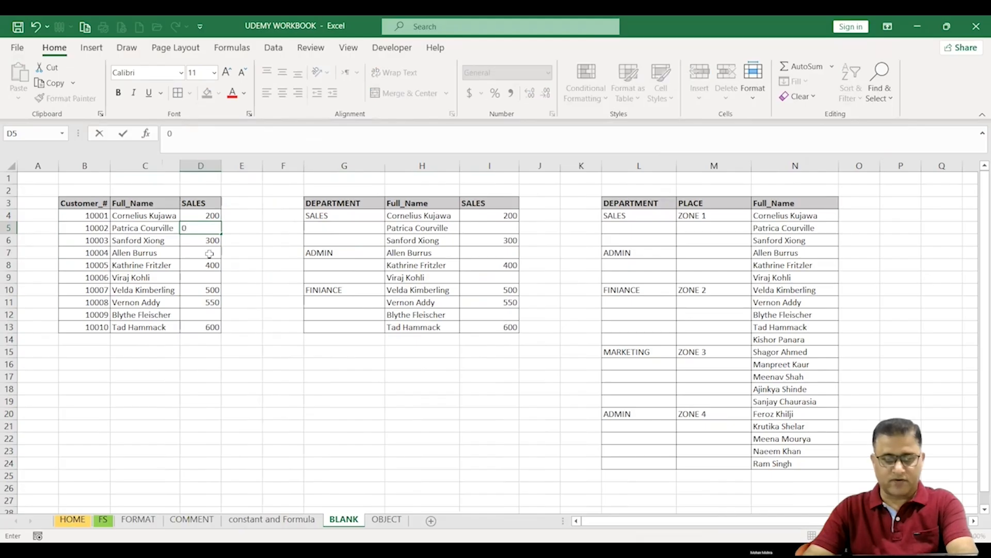
left_click(206, 253)
type("0")
left_click(208, 279)
type("0")
left_click(239, 314)
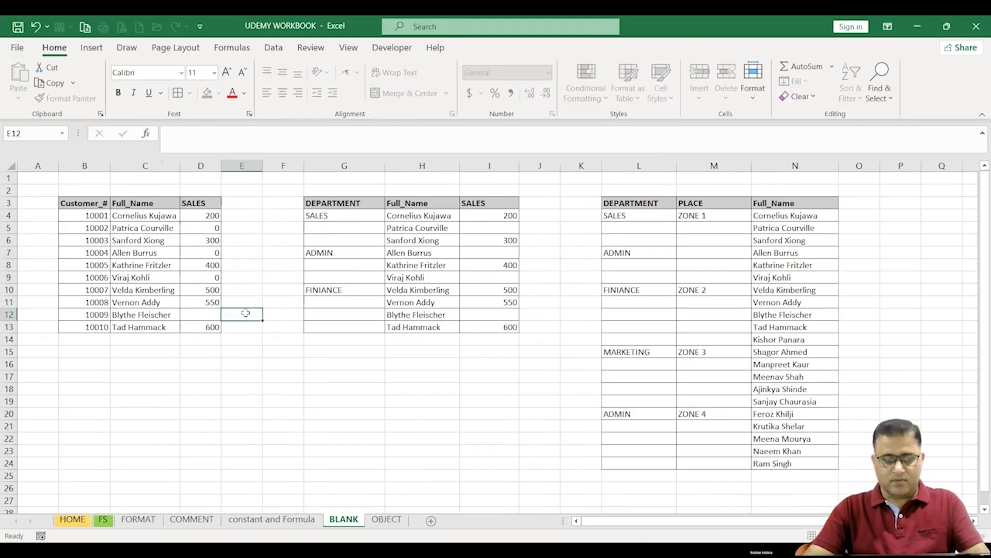
key("ctrl+z")
key("ctrl+z")
key("ctrl+z")
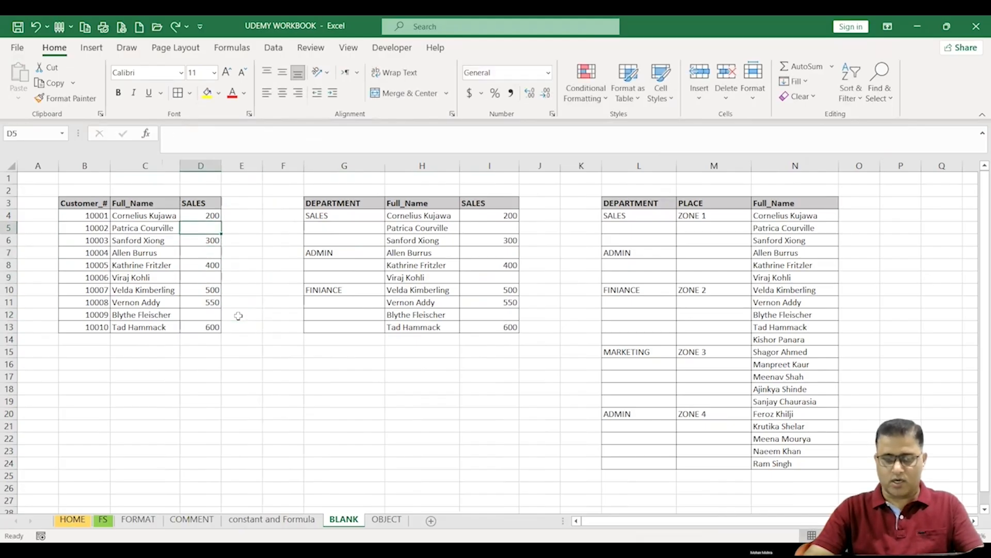
Step: Select the blank cells in D4:D13 with Go To Special Blanks and fill them all with 0 at once
left_click(255, 327)
left_click_drag(194, 213, 204, 327)
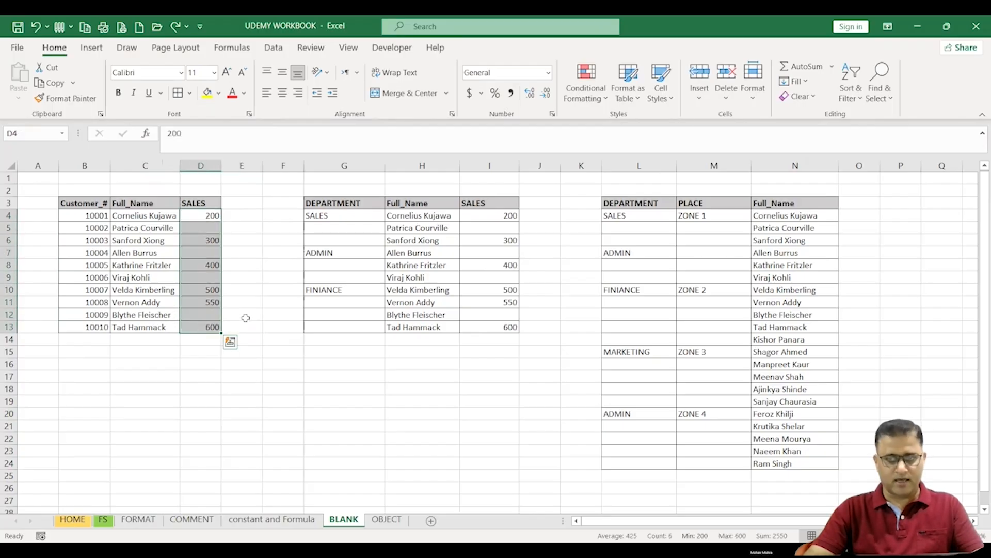
left_click(884, 98)
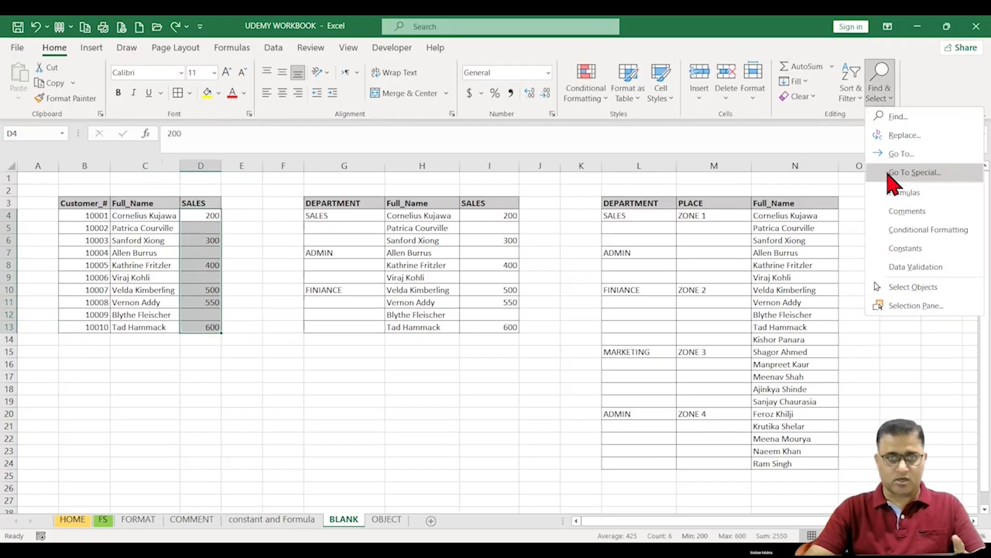
key("Return")
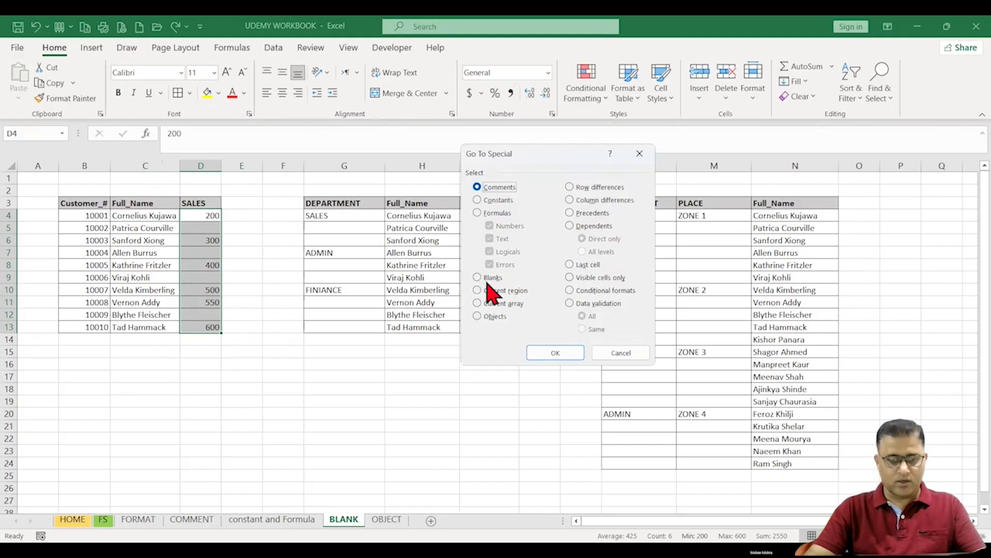
left_click(479, 278)
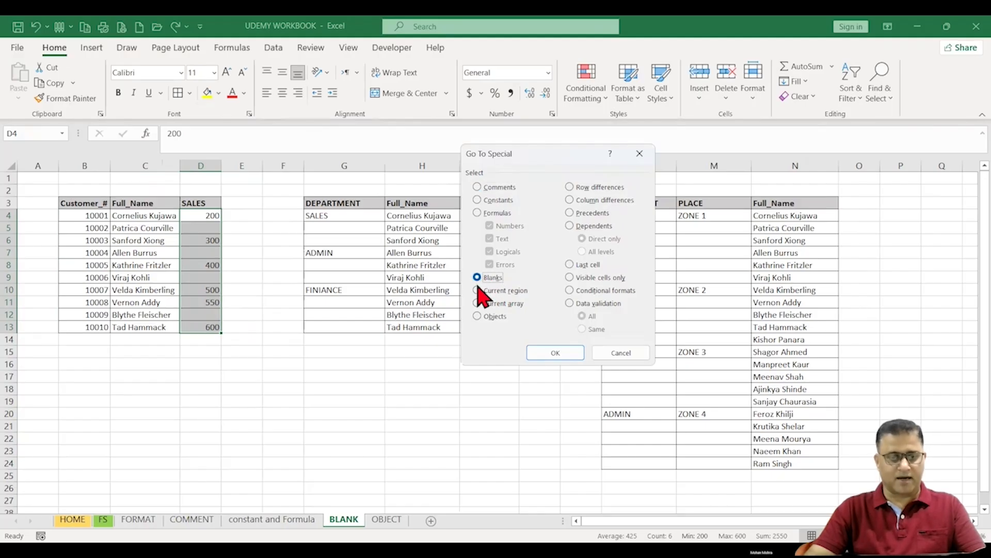
left_click(555, 353)
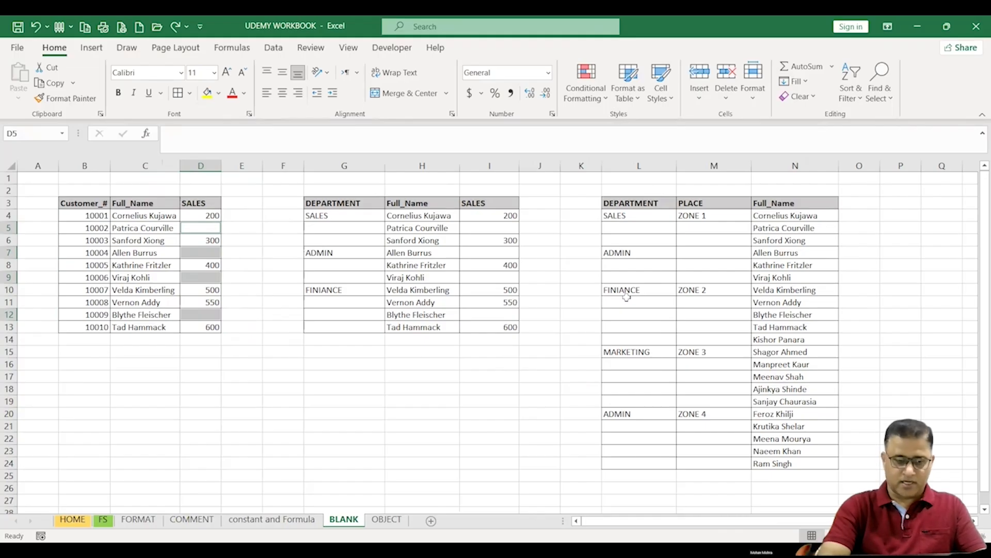
type("0")
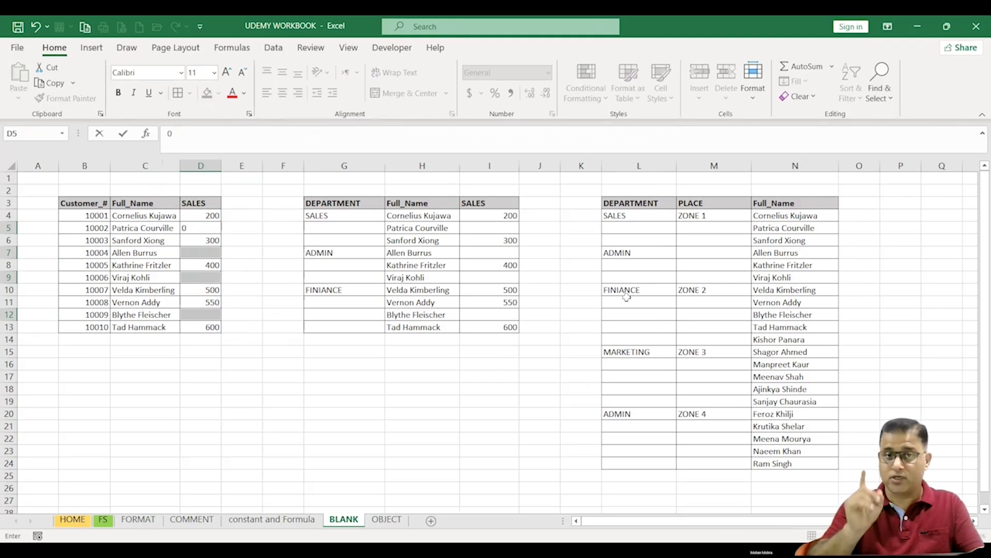
key("ctrl+Return")
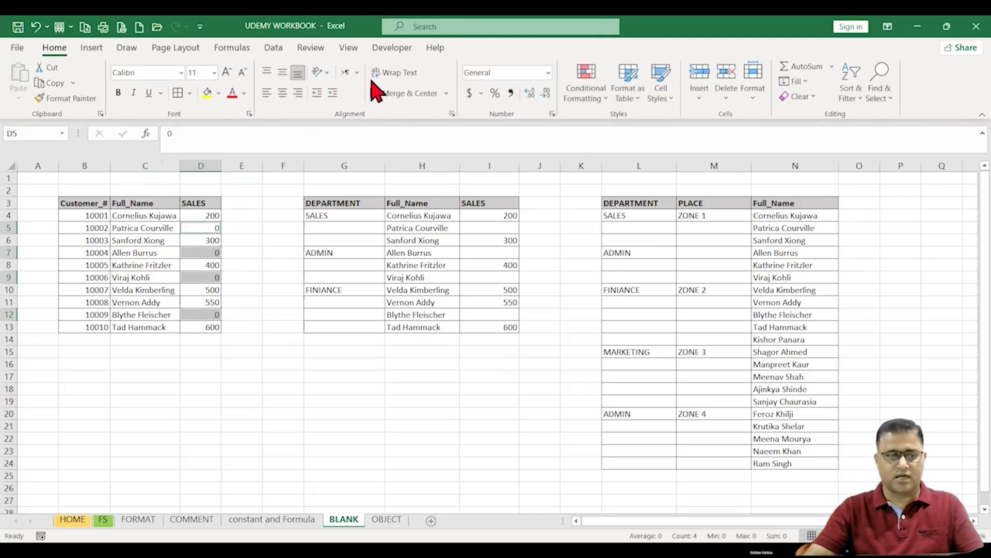
Step: Select the blank department cells in G4:G13 with Go To Special and fill each with a formula referencing the cell above
left_click(250, 361)
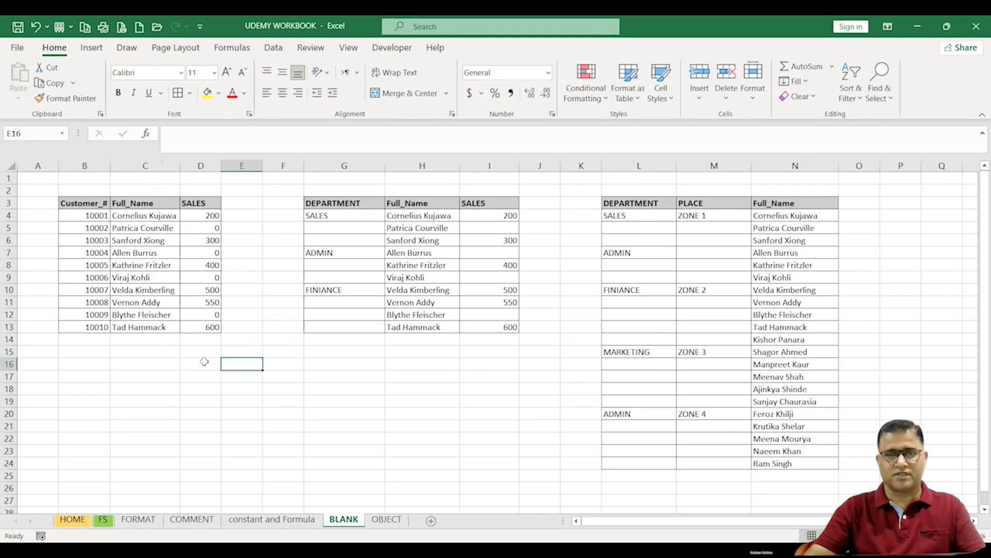
left_click(200, 241)
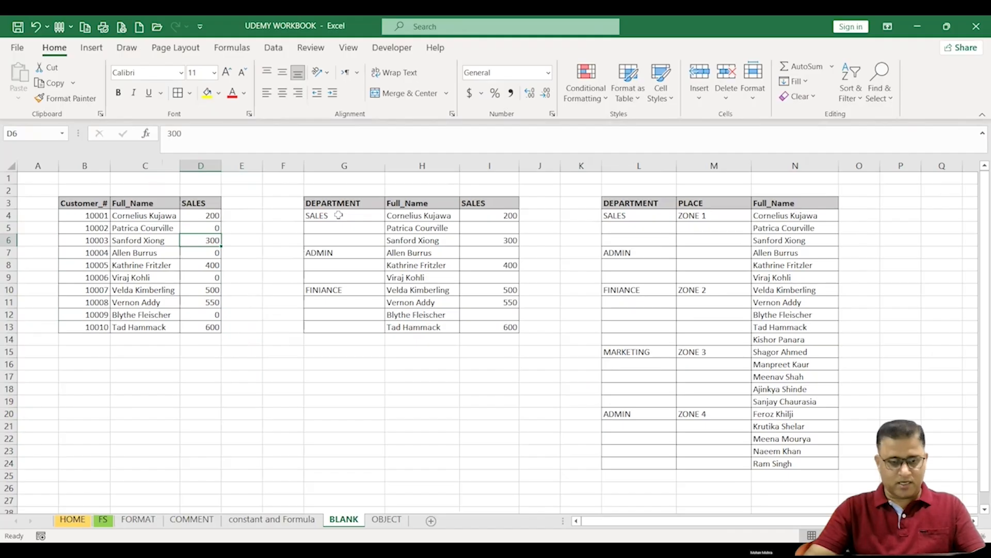
left_click_drag(338, 215, 360, 323)
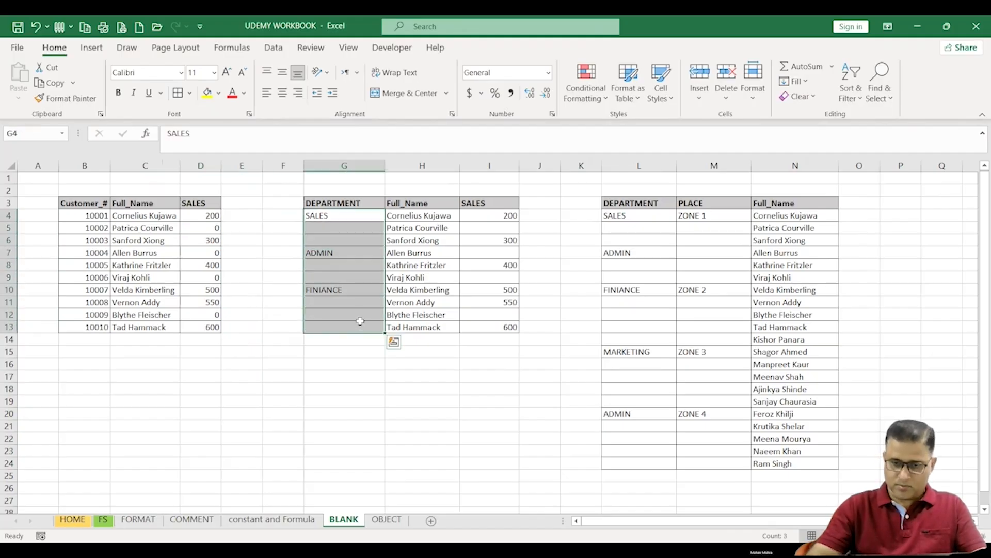
key("ctrl+g")
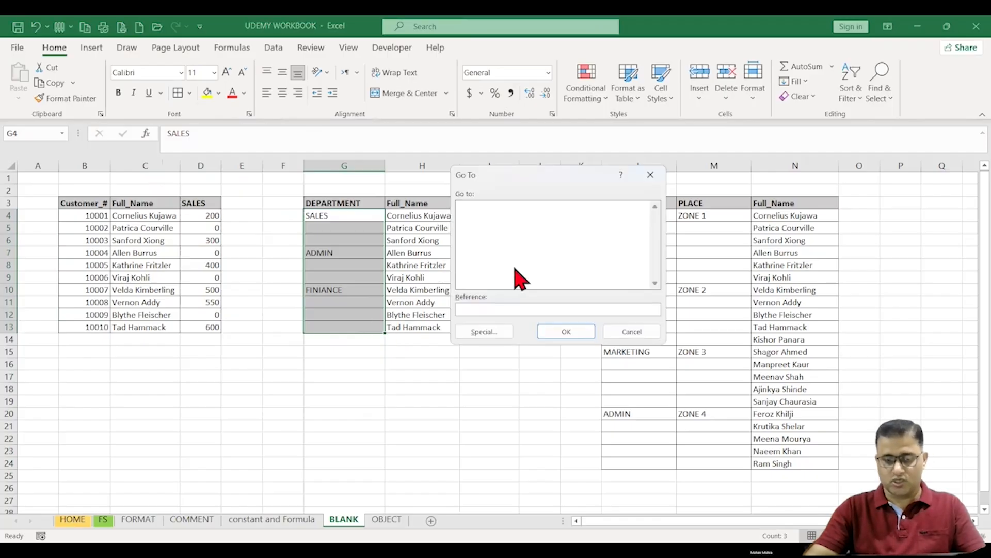
left_click(480, 333)
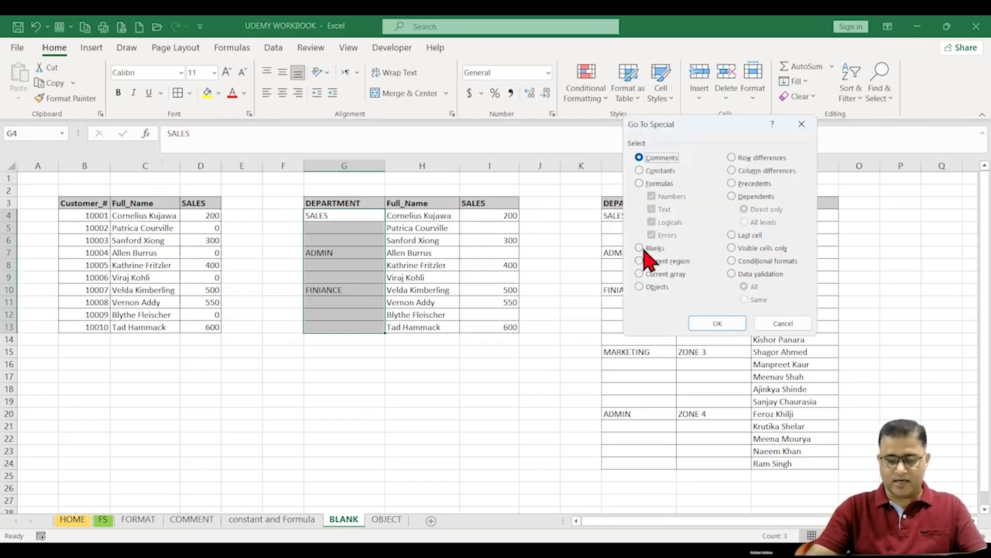
left_click(648, 249)
left_click(713, 324)
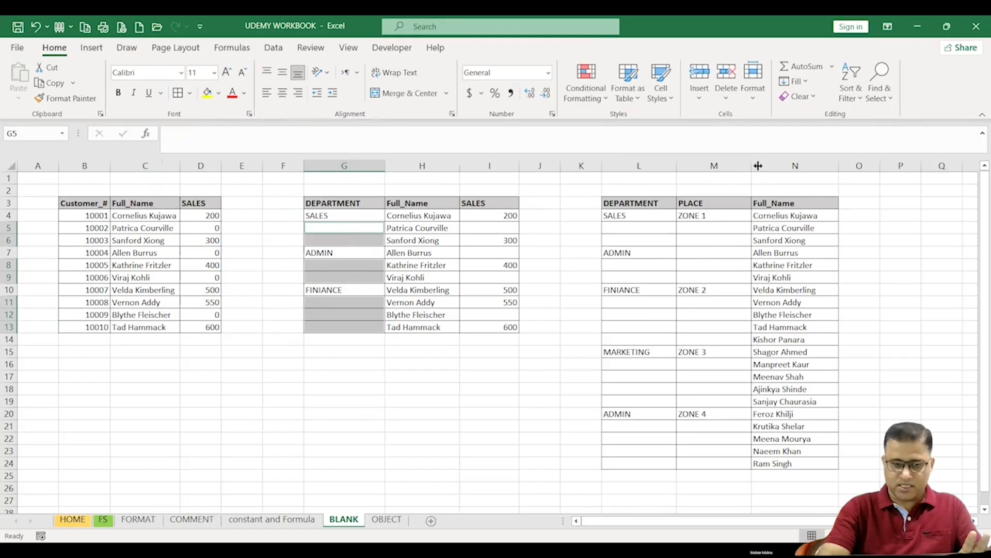
type("=")
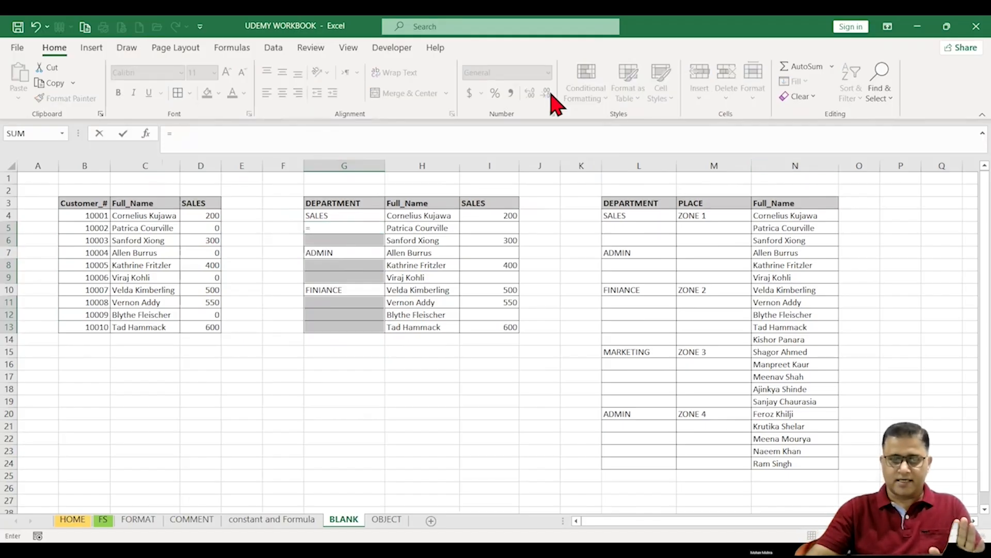
left_click(329, 213)
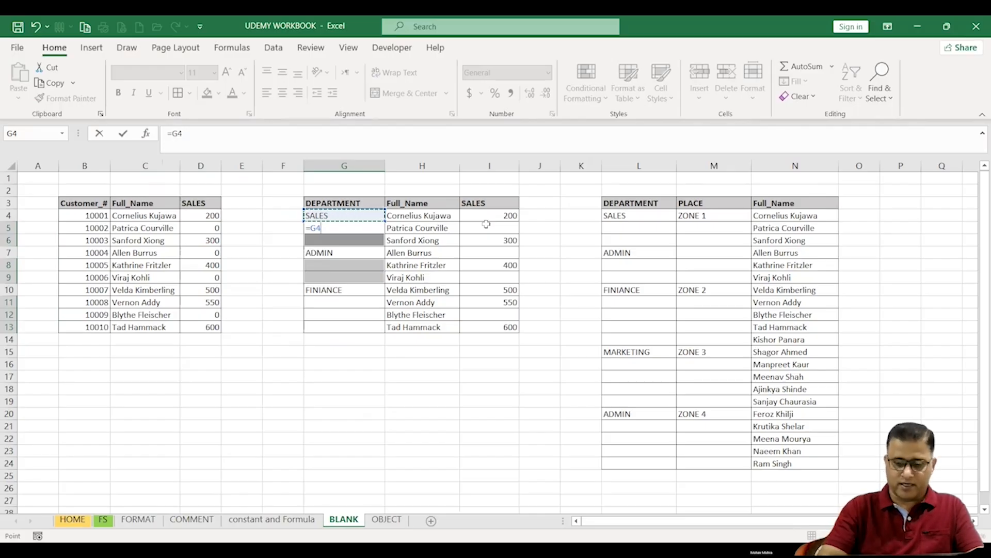
key("ctrl+Return")
Step: Inspect the filled department cells in column G
left_click(419, 265)
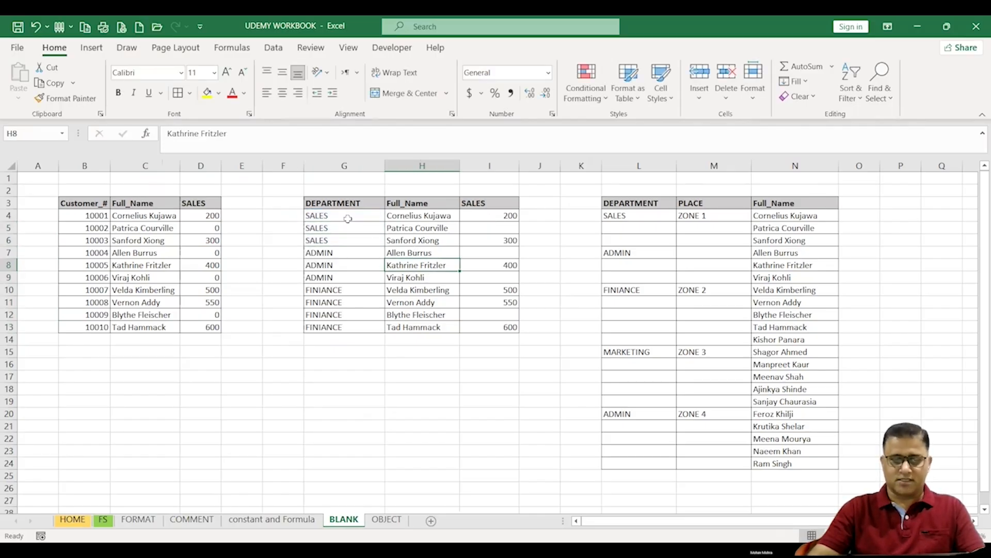
left_click_drag(346, 215, 342, 259)
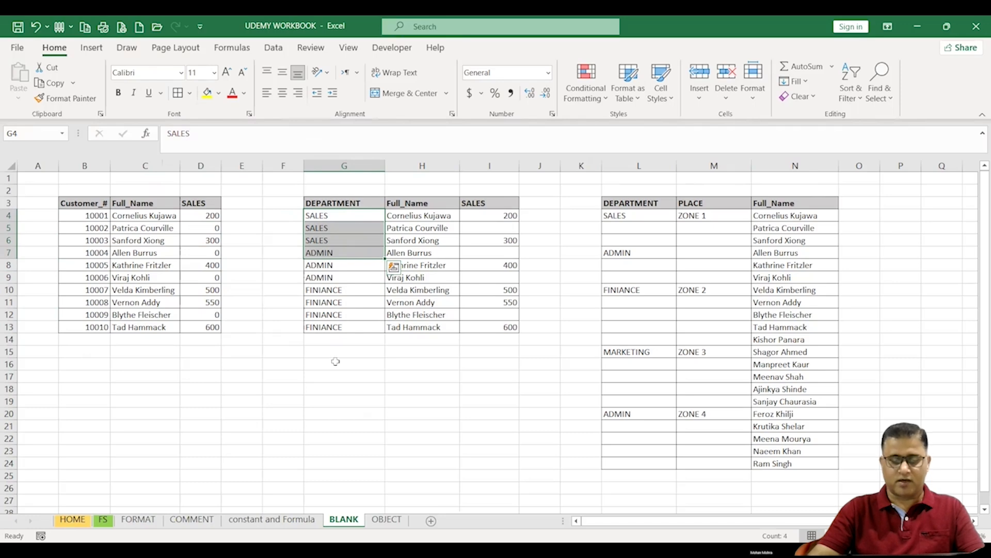
left_click(402, 302)
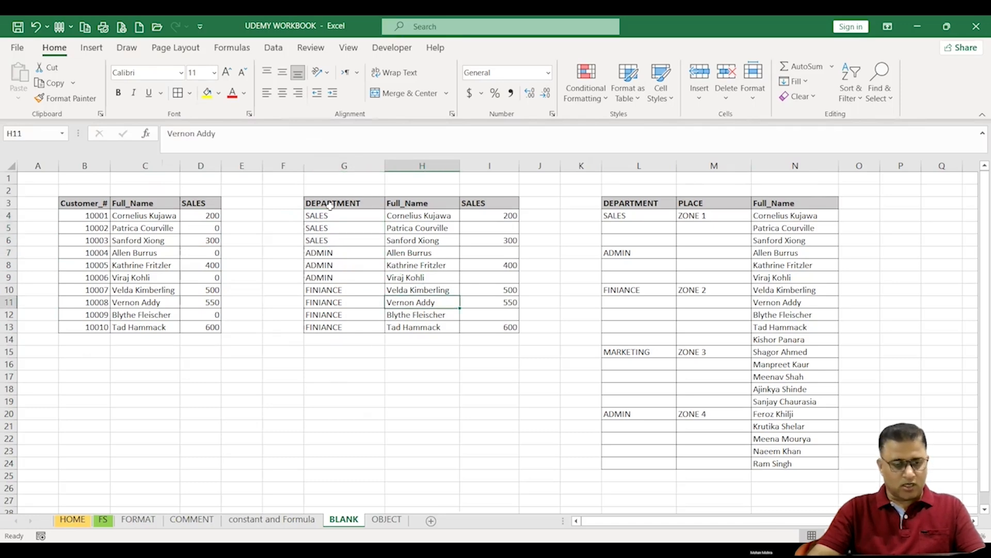
left_click_drag(330, 205, 338, 328)
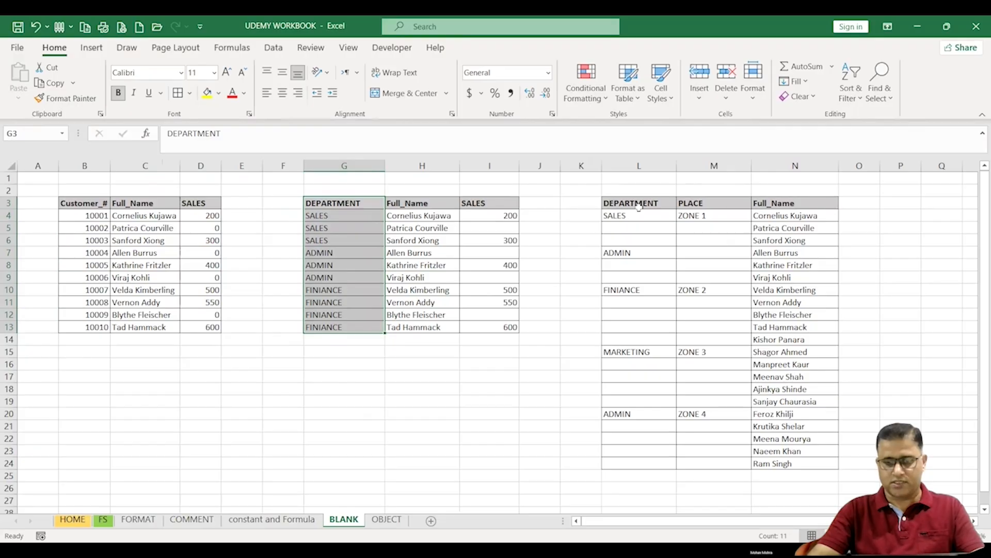
Step: Select the blank cells in L4:M24 with Go To Special Blanks and fill them with a formula referencing the cell above
left_click_drag(637, 205, 696, 399)
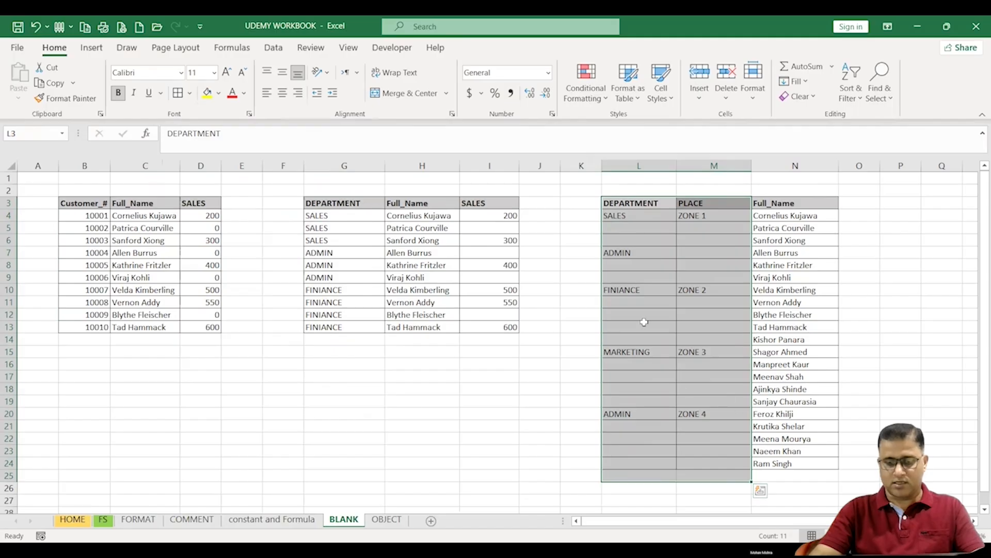
left_click(645, 318)
left_click_drag(620, 217, 723, 463)
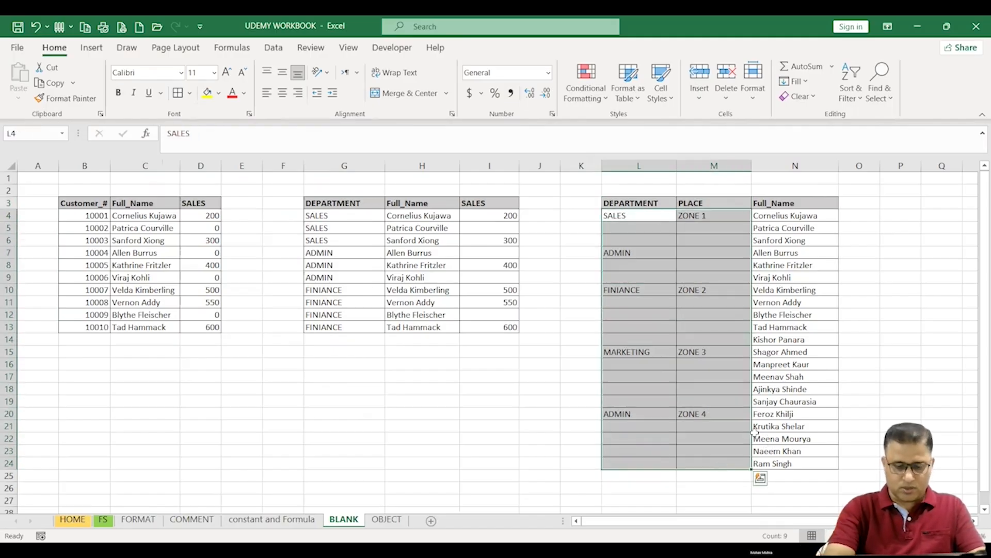
key("F5")
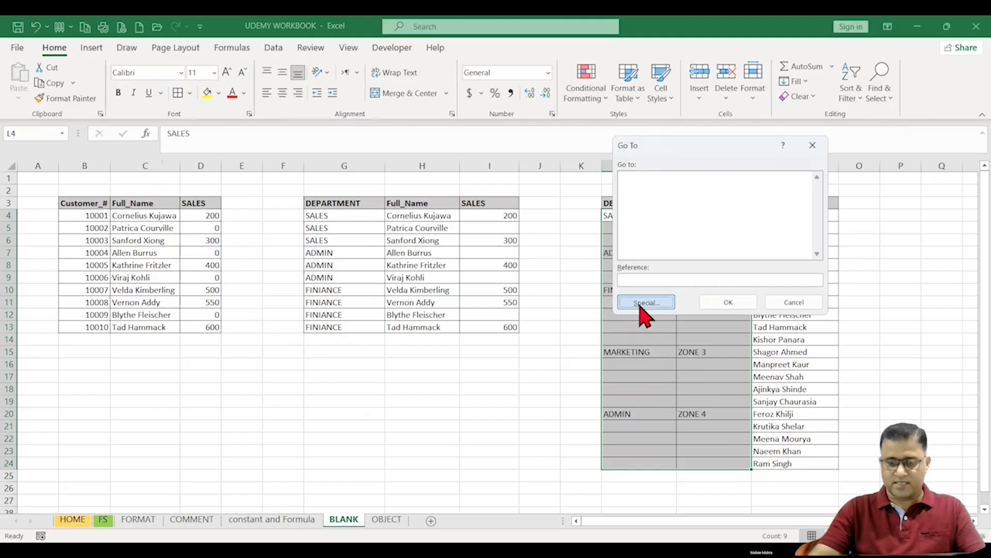
left_click(646, 302)
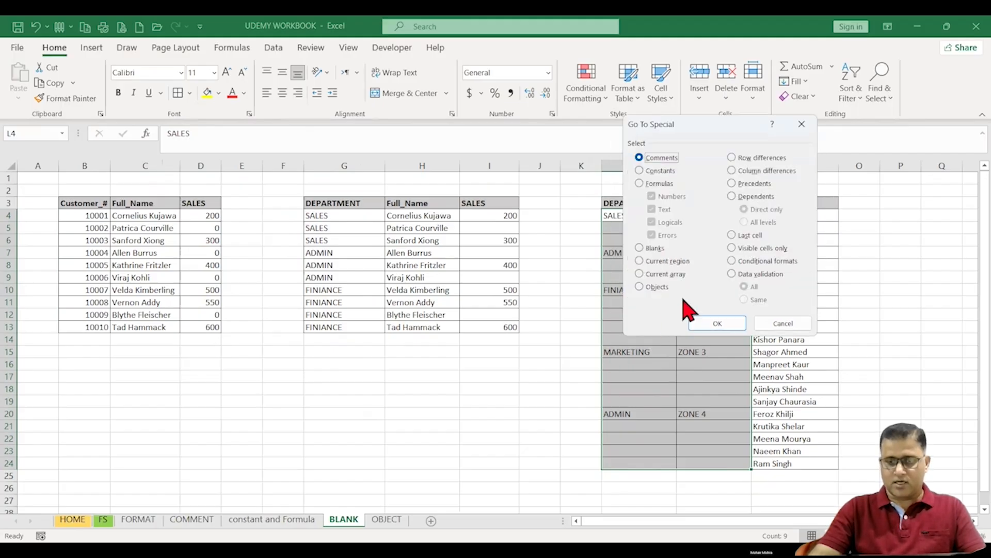
left_click(650, 248)
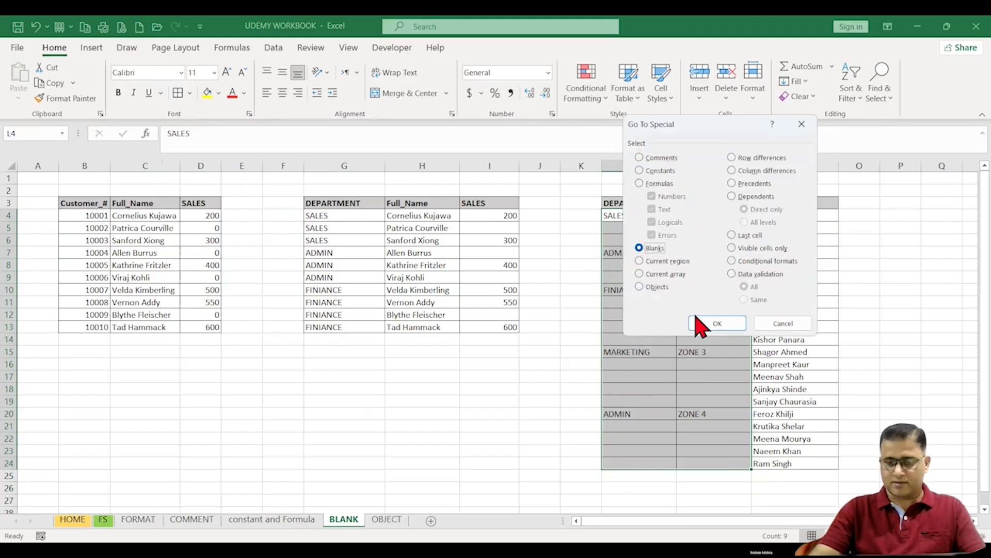
left_click(718, 323)
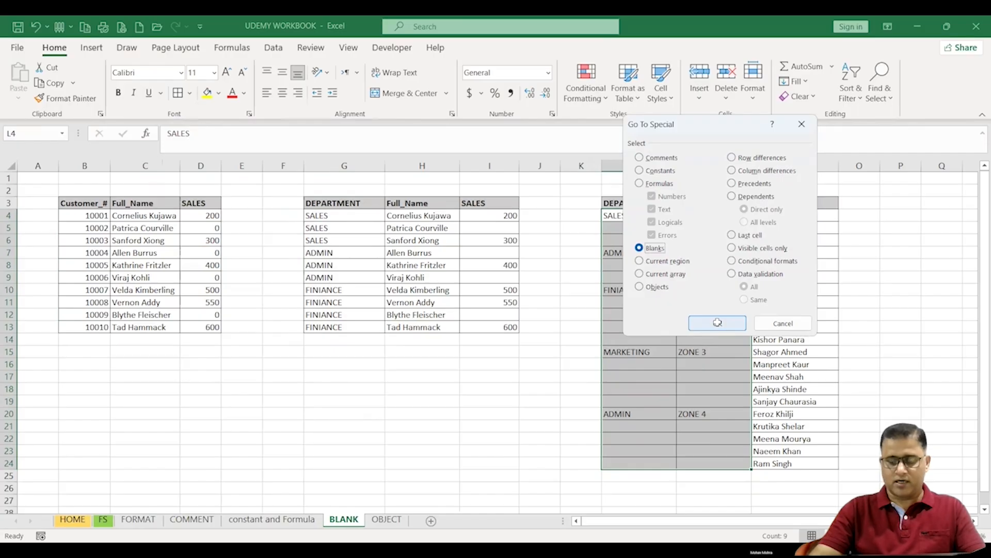
type("=")
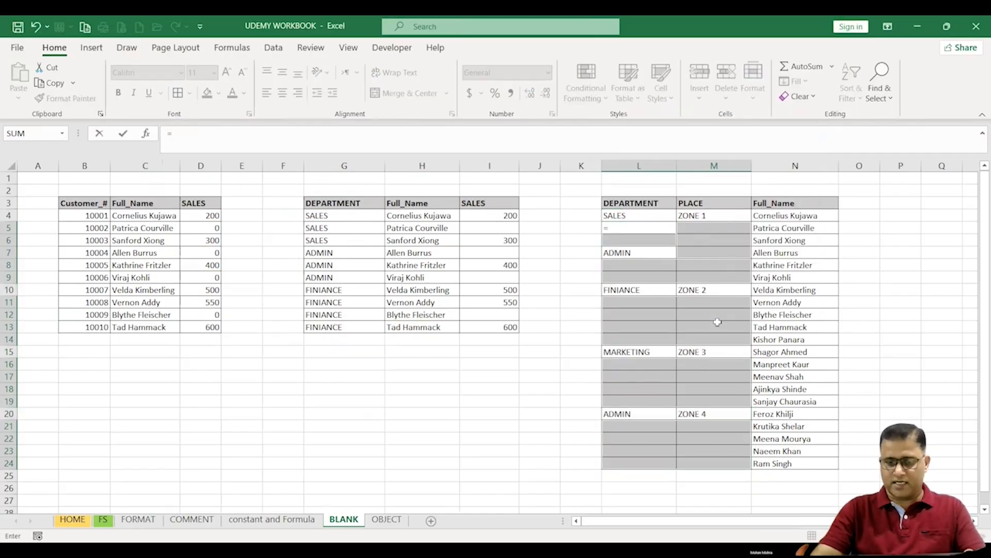
left_click(626, 215)
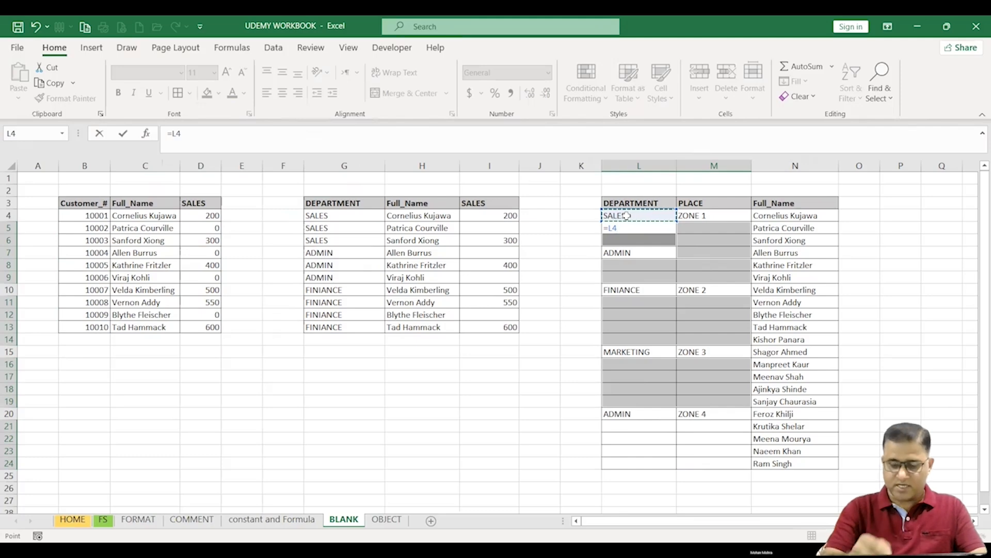
key("ctrl+Return")
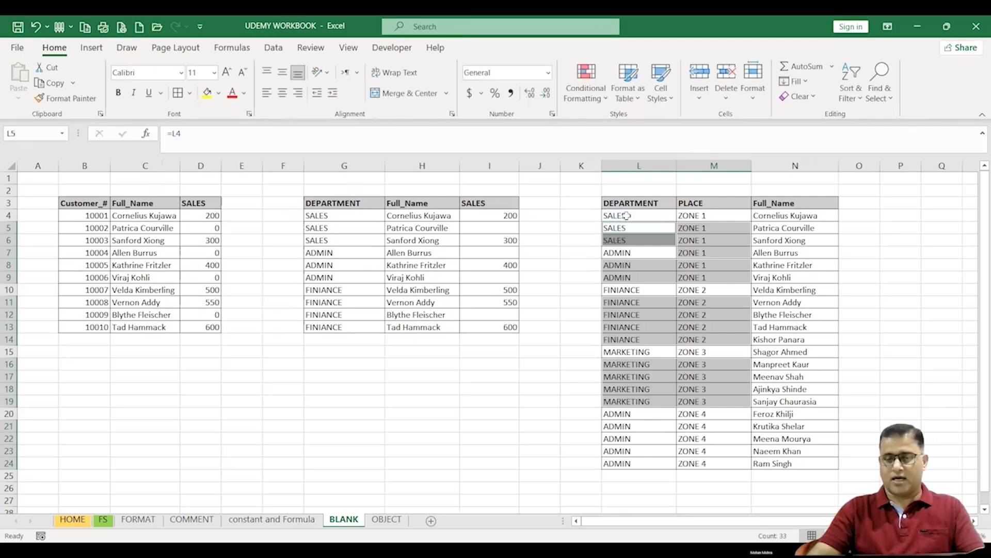
left_click(625, 287)
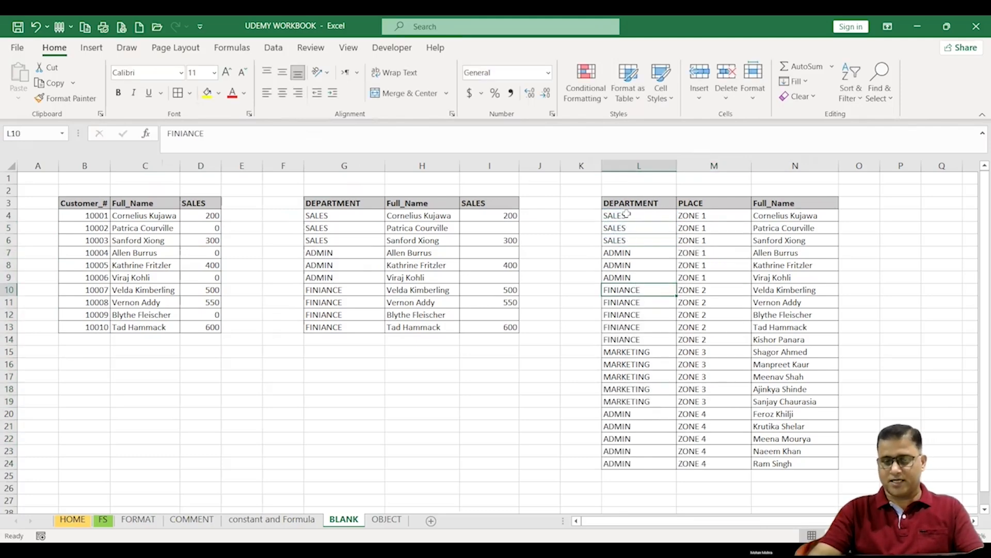
left_click_drag(626, 215, 631, 277)
left_click_drag(692, 215, 717, 373)
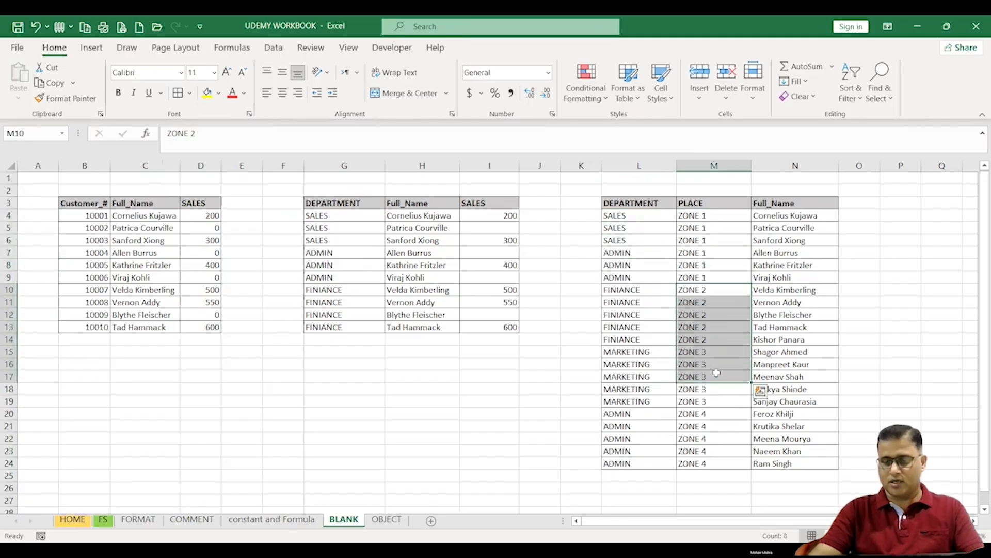
left_click(509, 387)
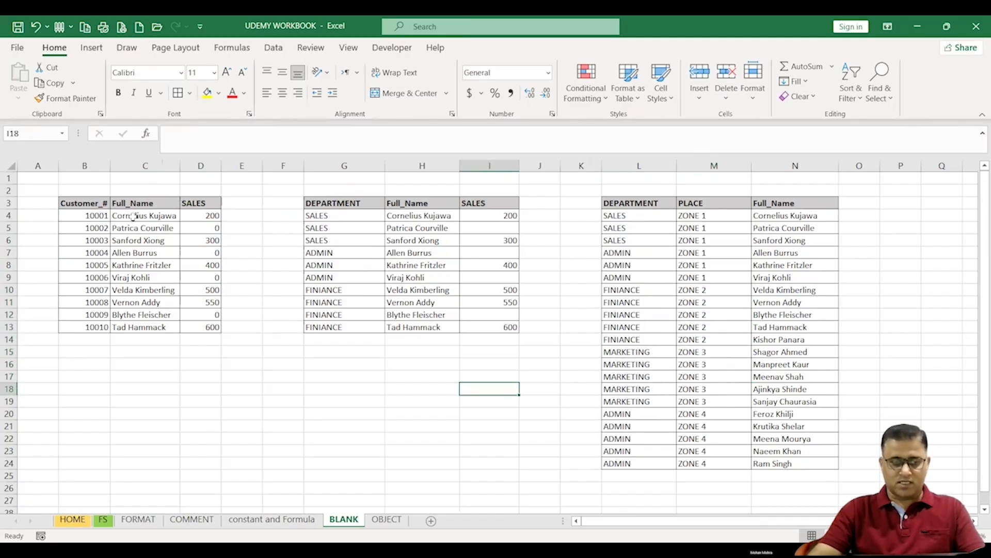
left_click(192, 217)
left_click_drag(194, 259, 192, 333)
key("F5")
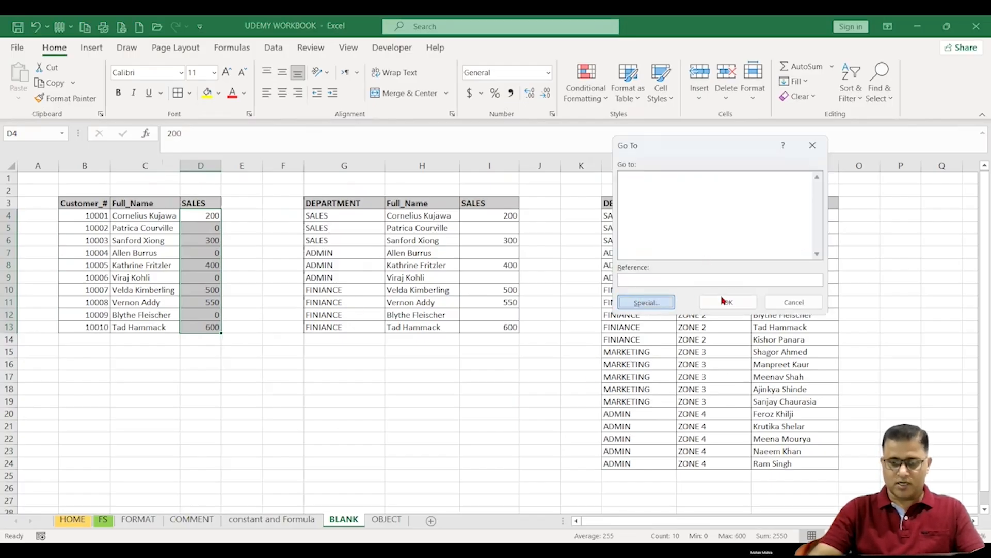
left_click(646, 302)
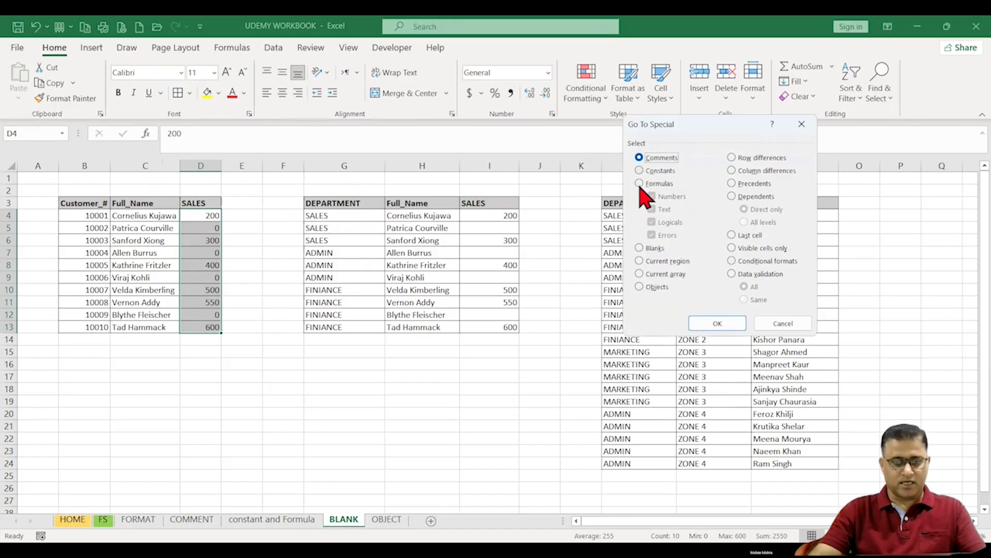
left_click(769, 321)
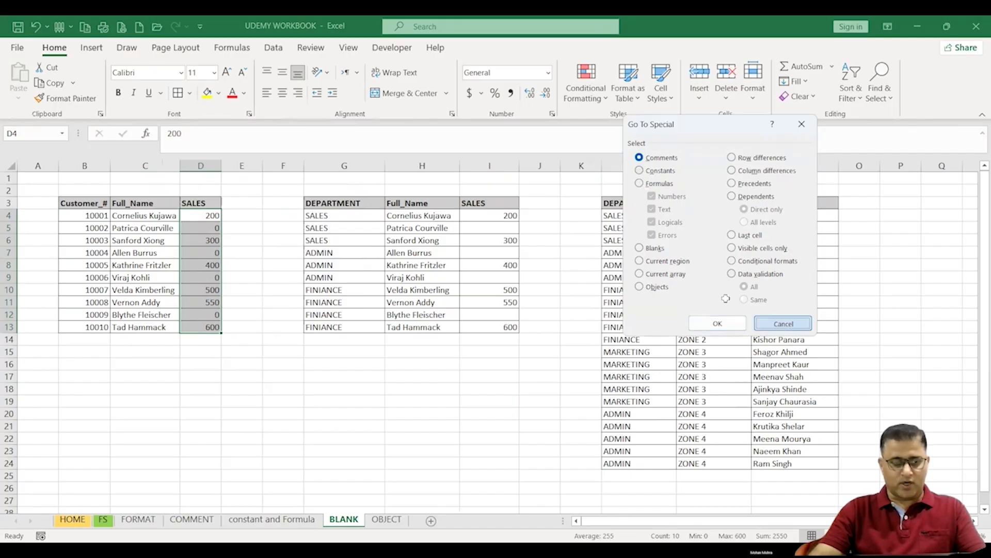
Step: Clear the zero values from sales cells D5, D7, D9 and D12
left_click(206, 228)
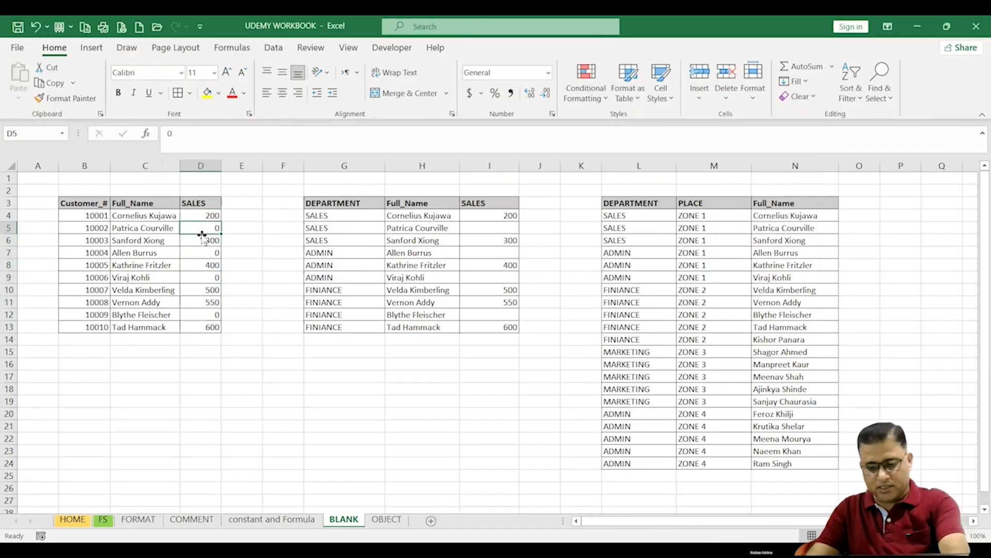
type("0")
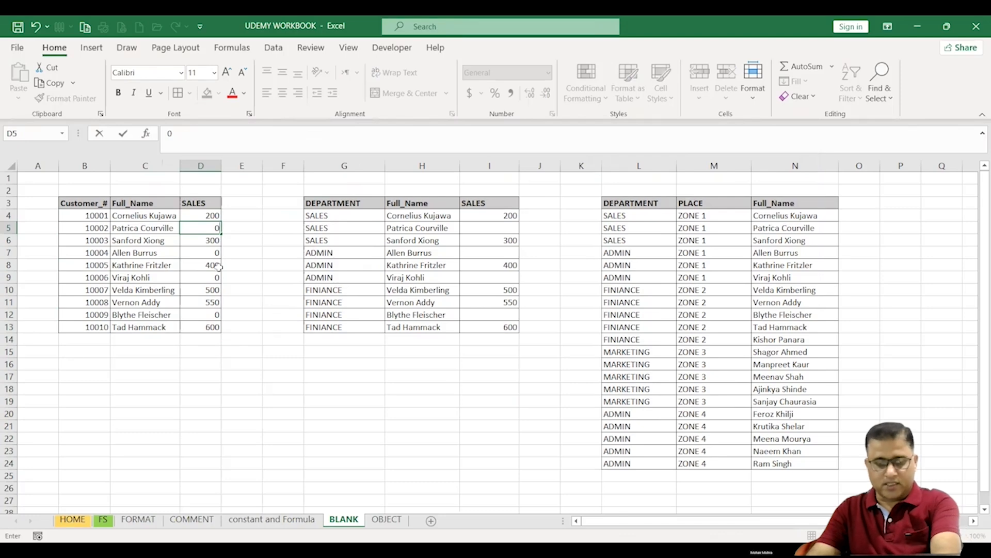
key("BackSpace")
key("Return")
key("Up")
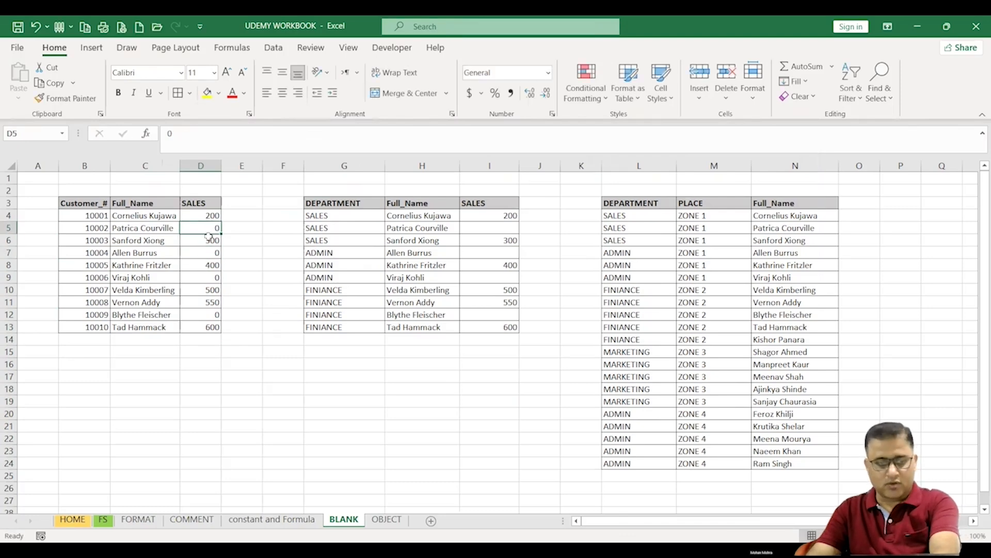
left_click(203, 251)
key("Delete")
left_click(206, 277)
key("Delete")
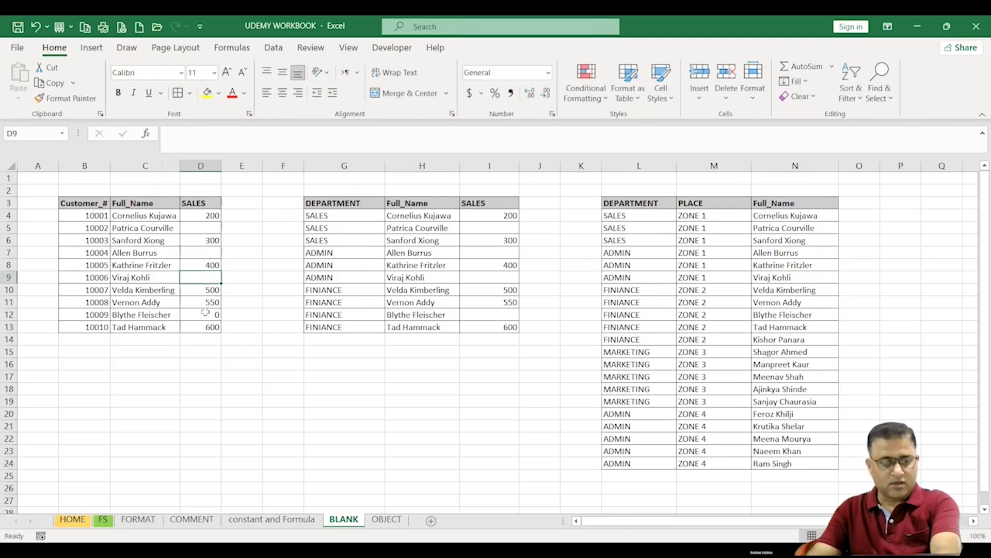
left_click(205, 313)
key("Delete")
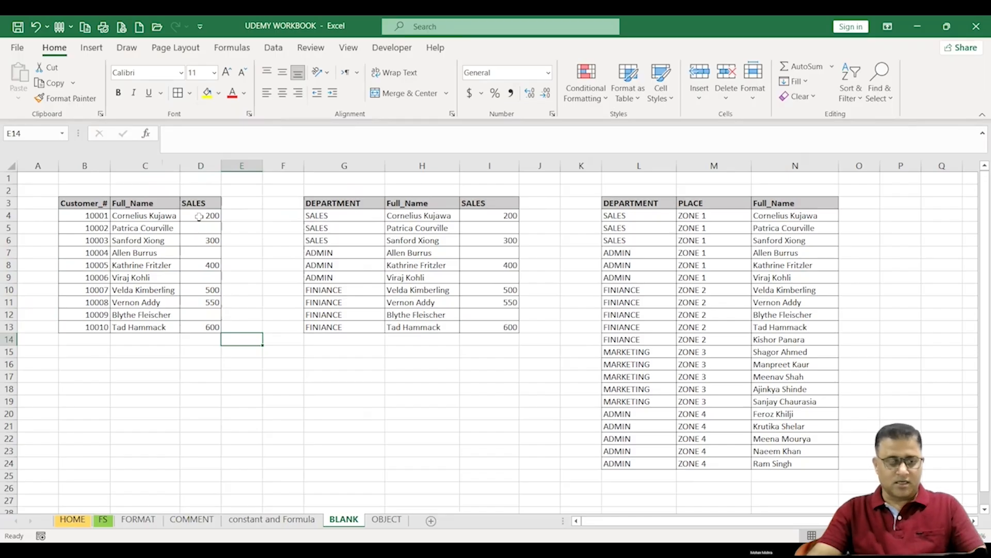
Step: Select the blanks in D4:D13 via Go To Special and enter 0 into all of them at once
left_click_drag(200, 216, 199, 329)
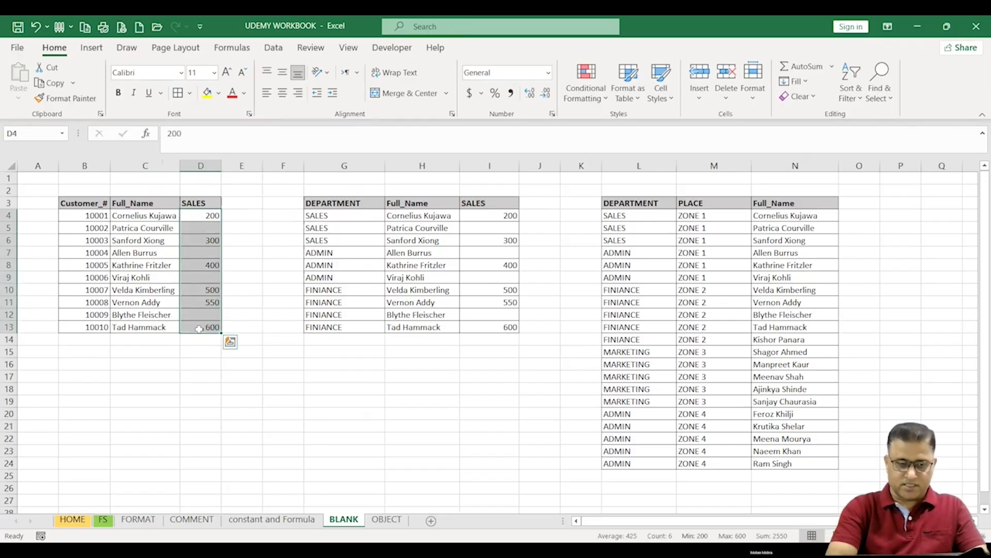
key("F5")
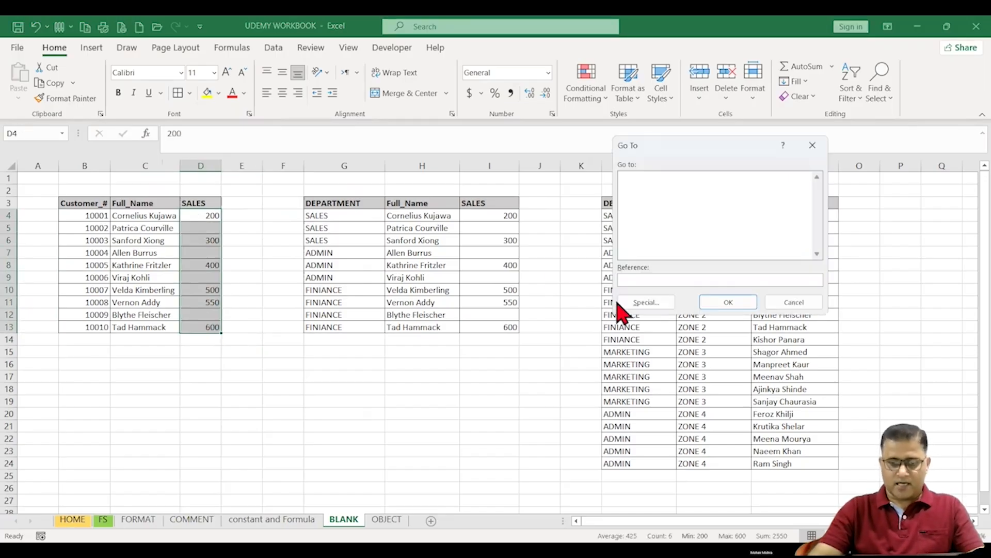
left_click(644, 302)
left_click(653, 248)
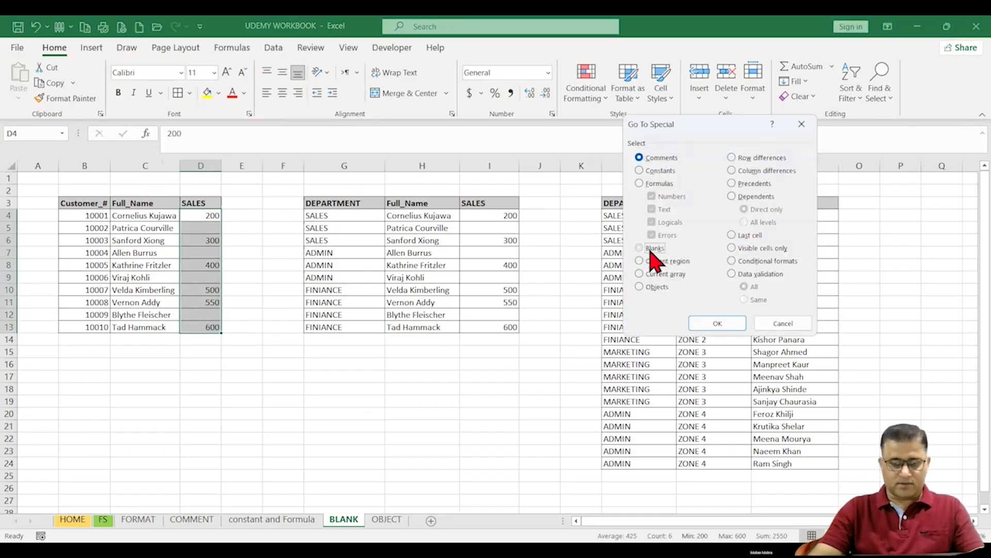
left_click(700, 323)
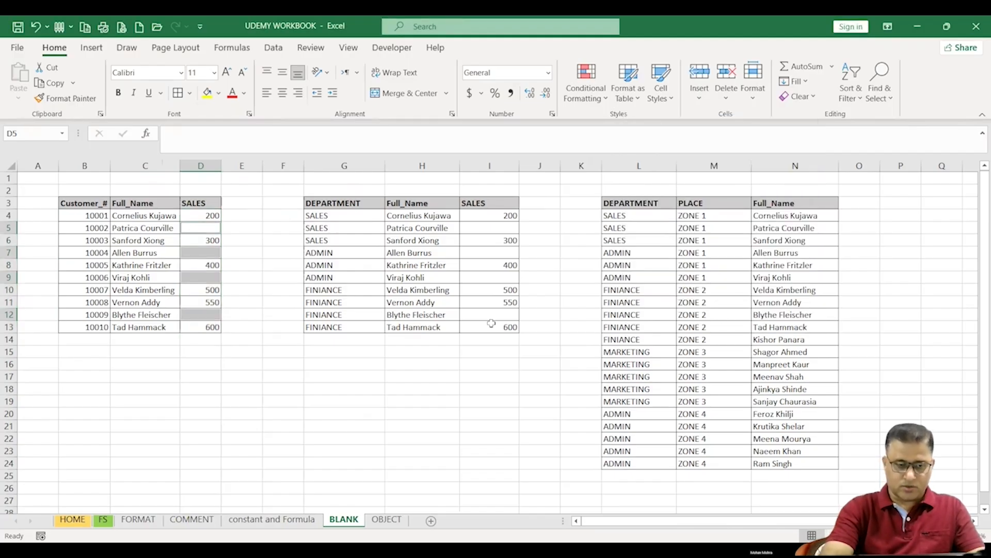
type("0")
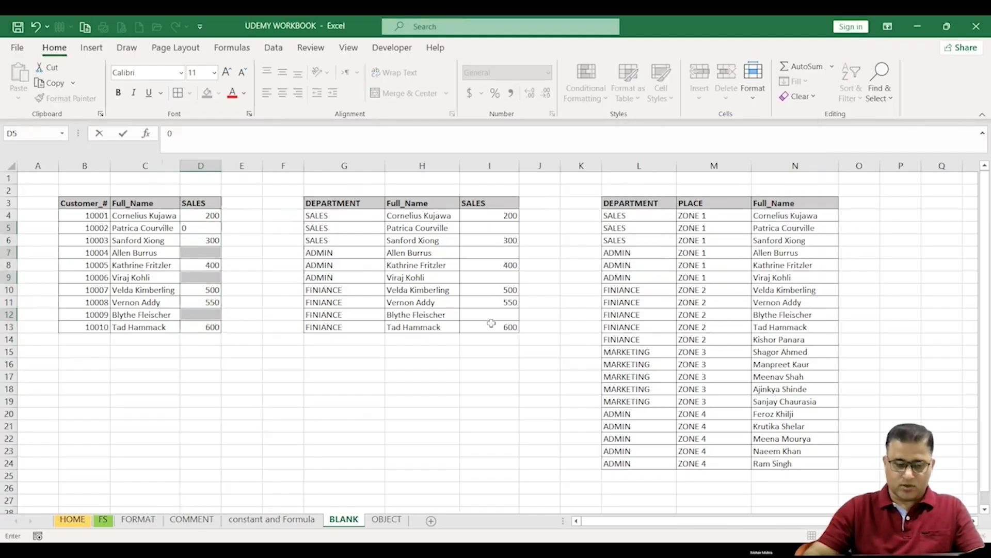
key("ctrl+Return")
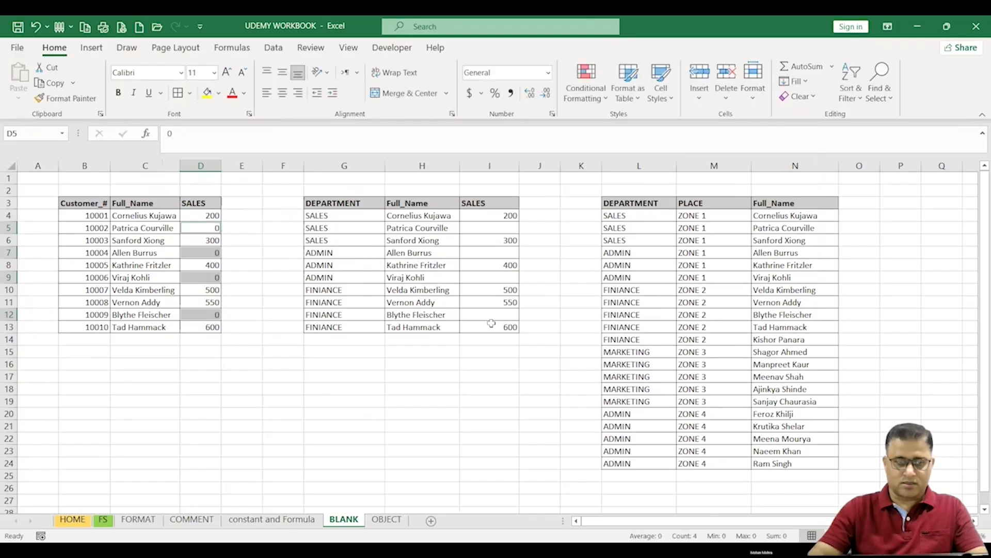
Step: Format the filled zero cells with yellow fill, red font colour, 16 pt size and bold
left_click(207, 93)
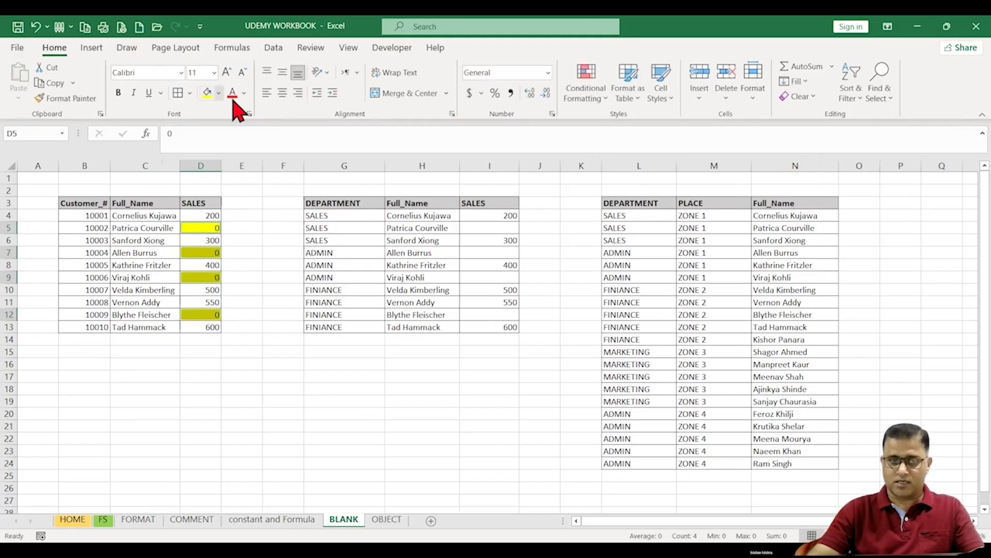
left_click(233, 93)
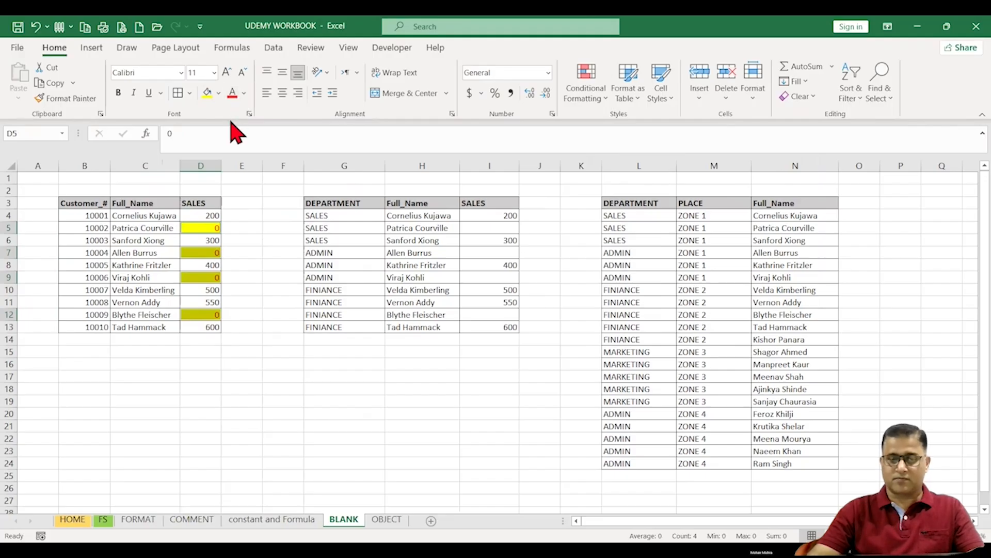
left_click(226, 73)
double_click(226, 73)
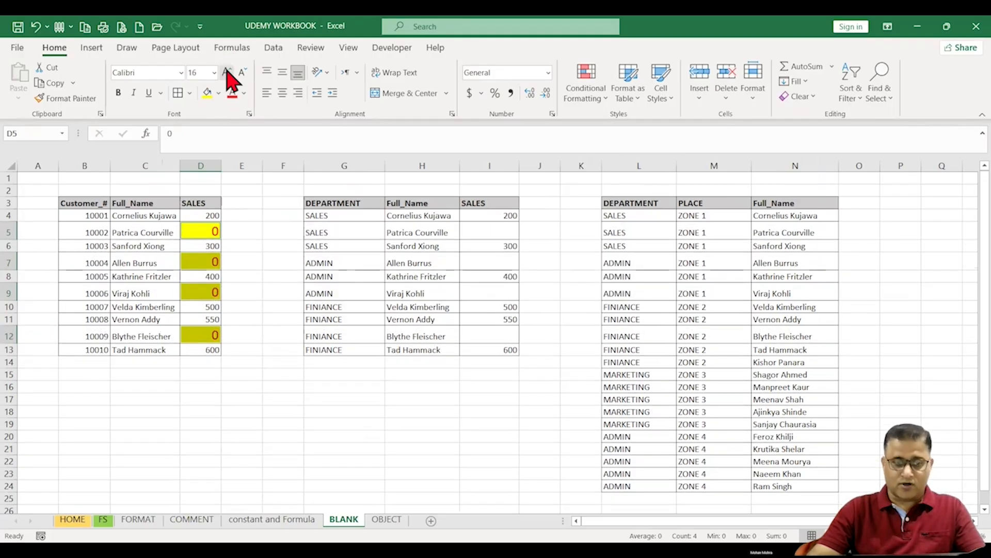
left_click(118, 93)
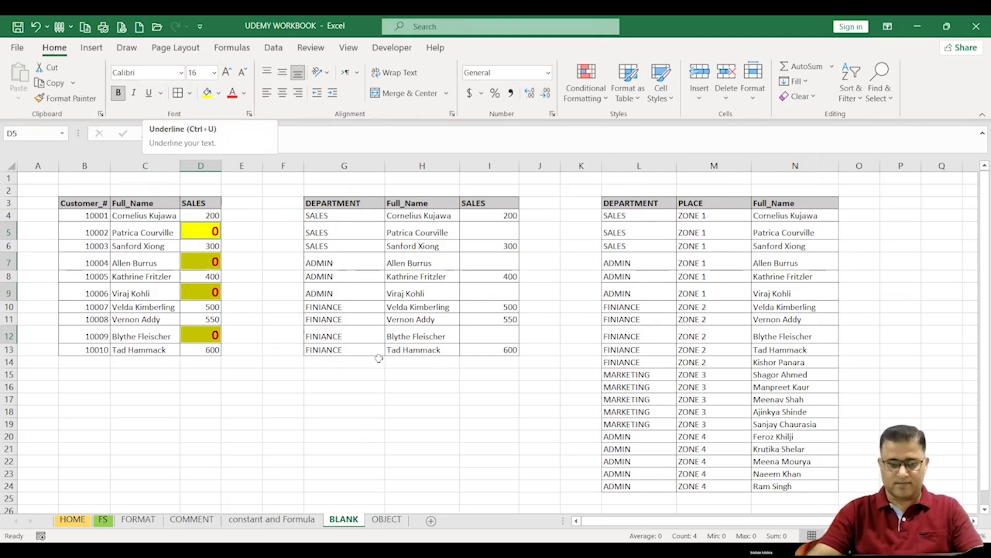
left_click(345, 397)
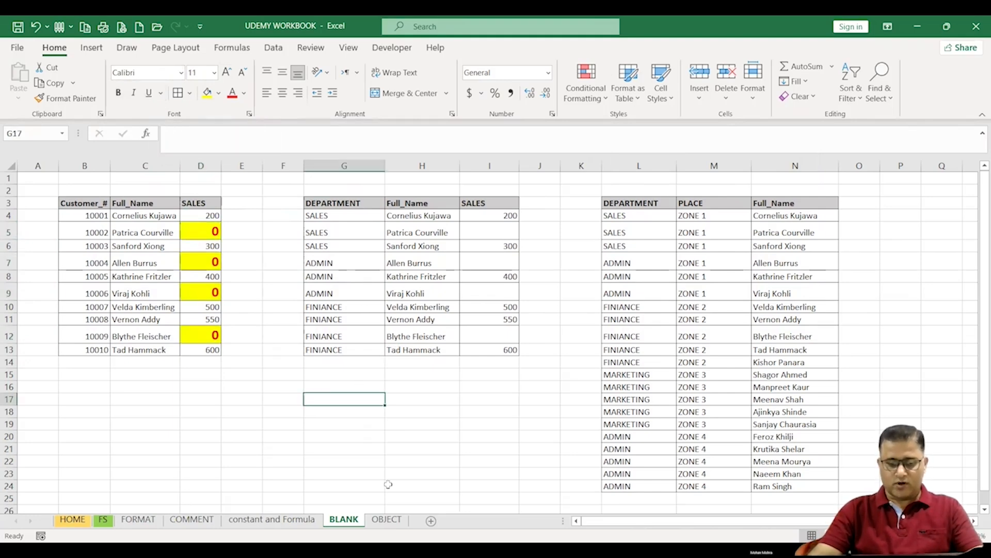
Step: On the OBJECT sheet, draw a rectangle about 1.63 in wide and 1.17 in tall
left_click(388, 520)
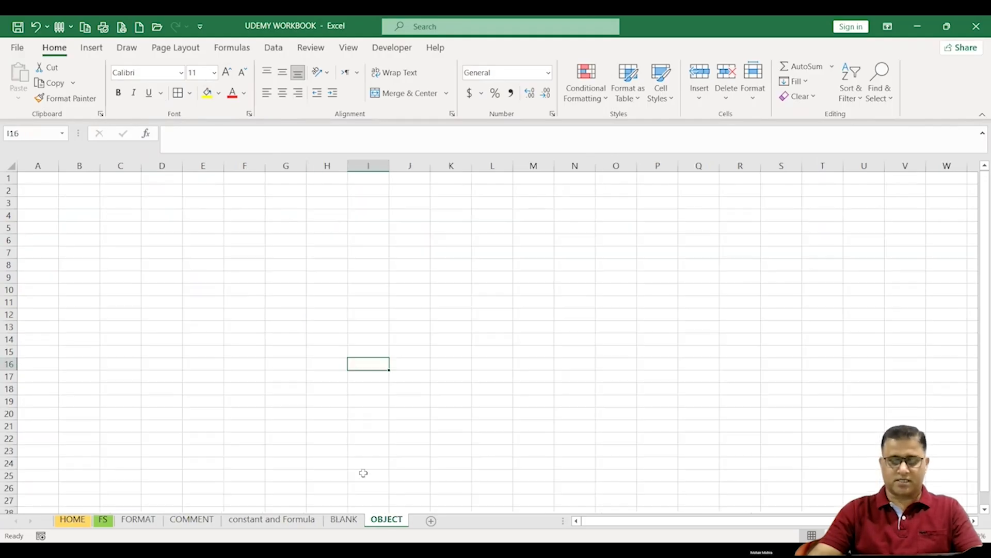
left_click(240, 240)
left_click(92, 48)
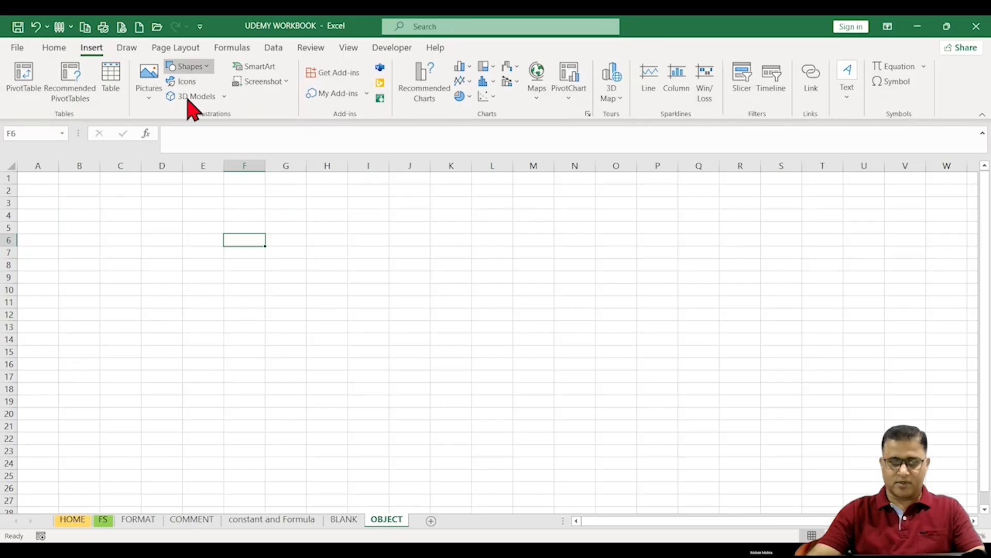
left_click(189, 67)
left_click(207, 100)
left_click_drag(71, 193, 172, 266)
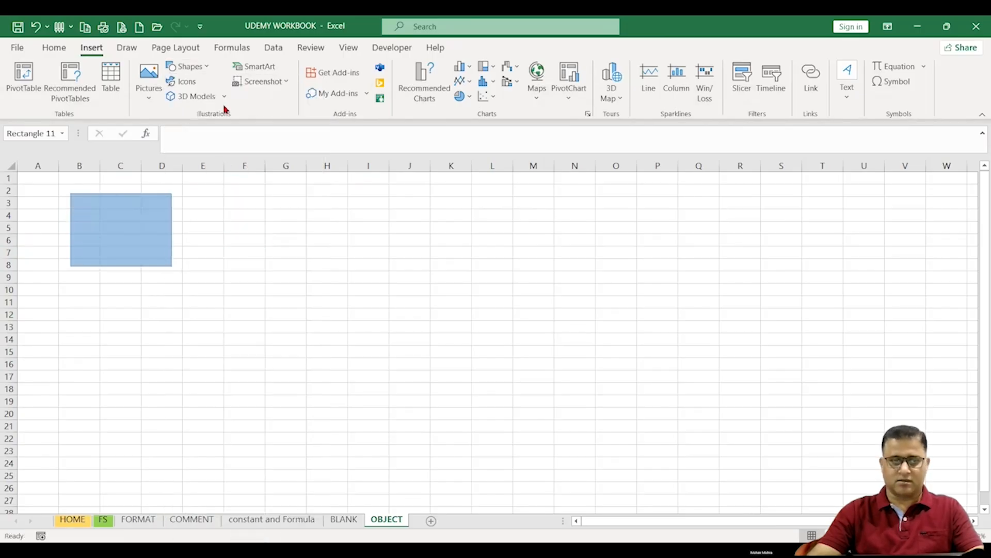
Step: Draw an oval about 1.38 in wide by 1.13 in tall and a right arrow about 1.34 by 0.77 in below the rectangle
left_click(62, 68)
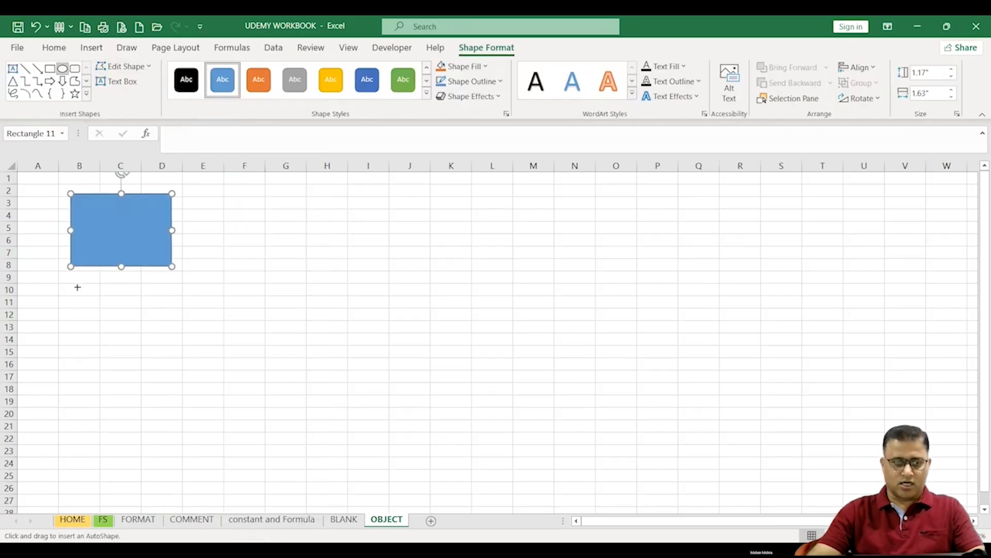
left_click_drag(60, 300, 146, 371)
left_click(49, 81)
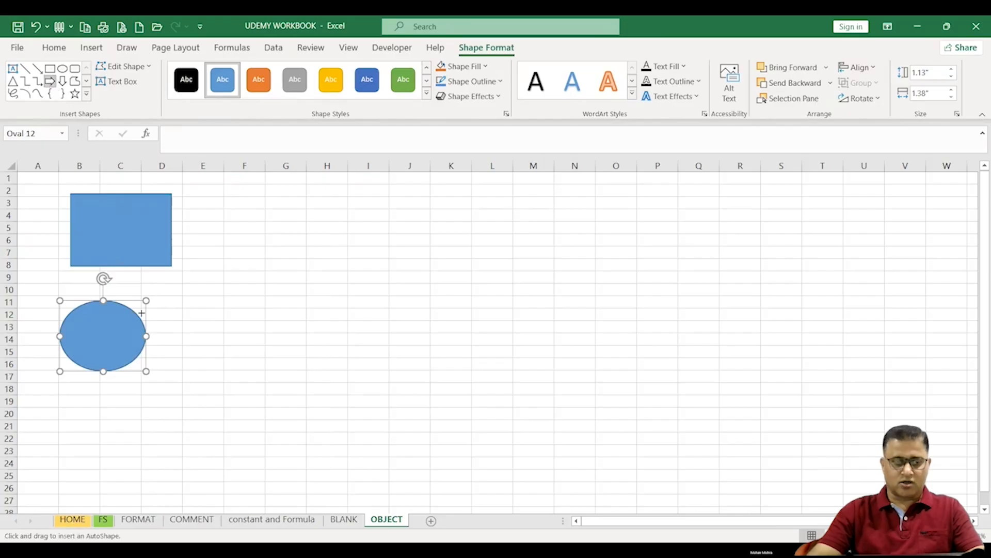
left_click_drag(83, 401, 166, 449)
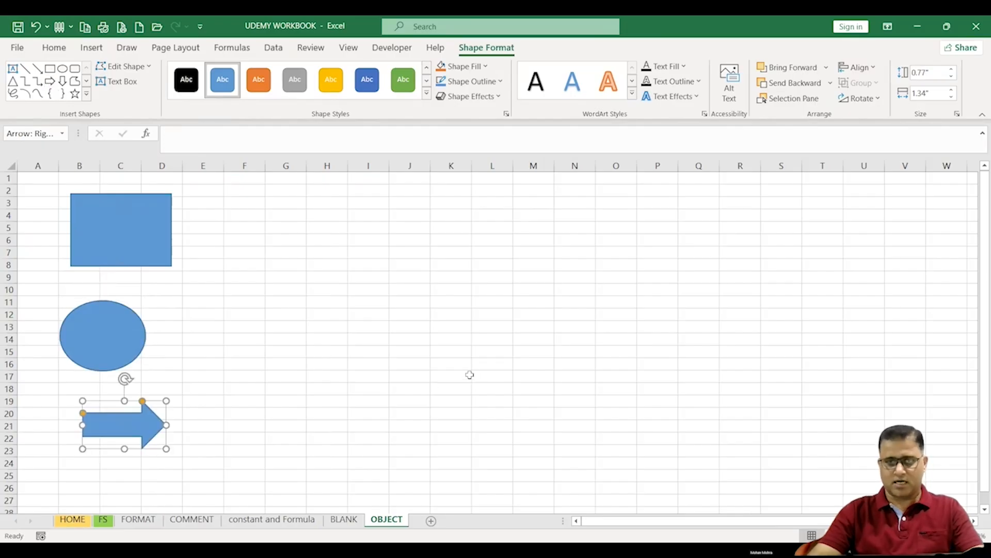
left_click(467, 373)
Step: Insert five stock images onto the OBJECT sheet
left_click(92, 47)
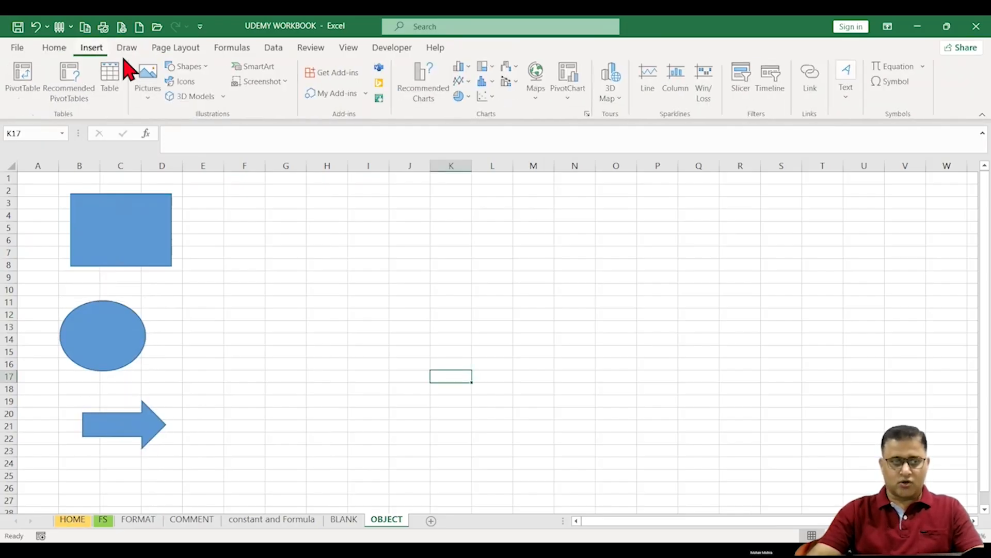
left_click(150, 85)
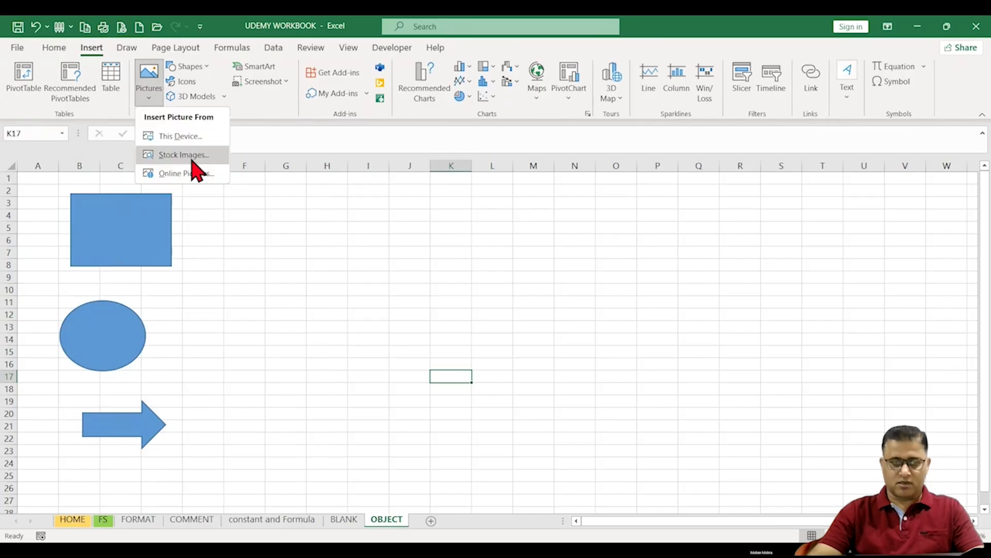
left_click(192, 154)
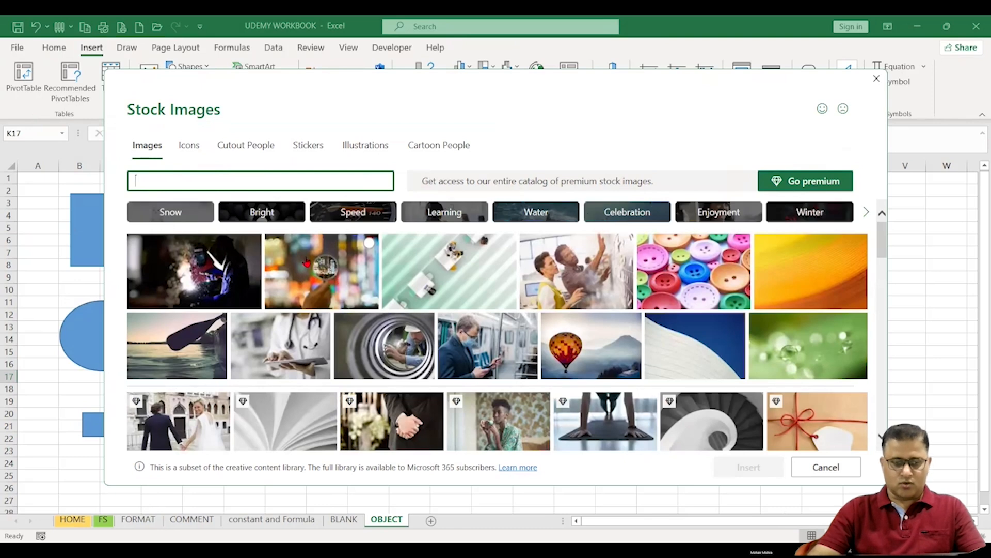
left_click(306, 262)
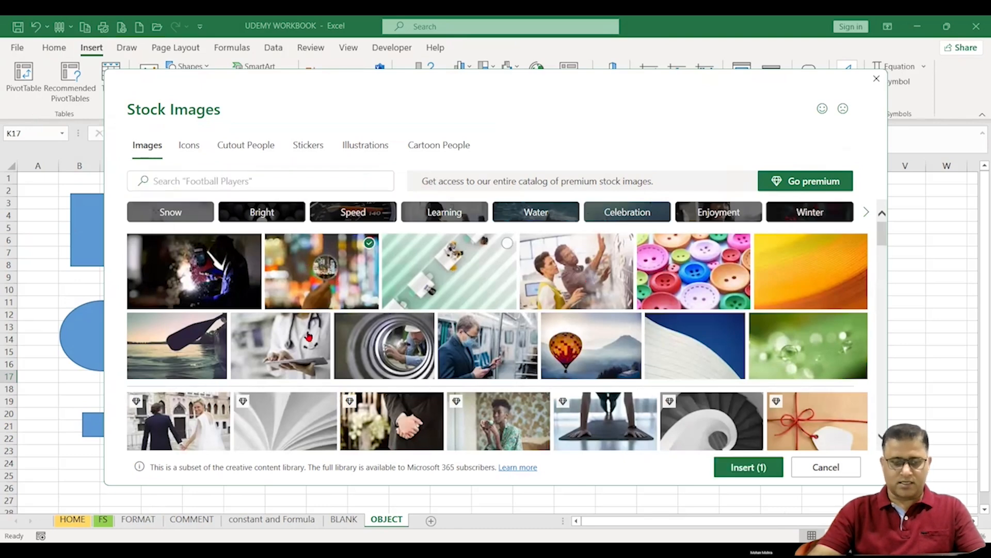
left_click(449, 272)
left_click(388, 343)
left_click(181, 357)
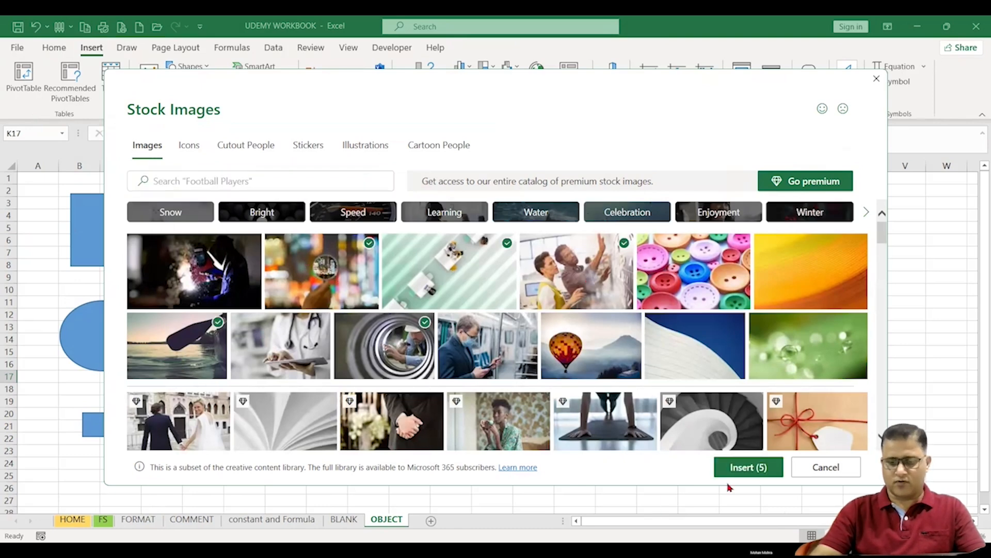
left_click(742, 473)
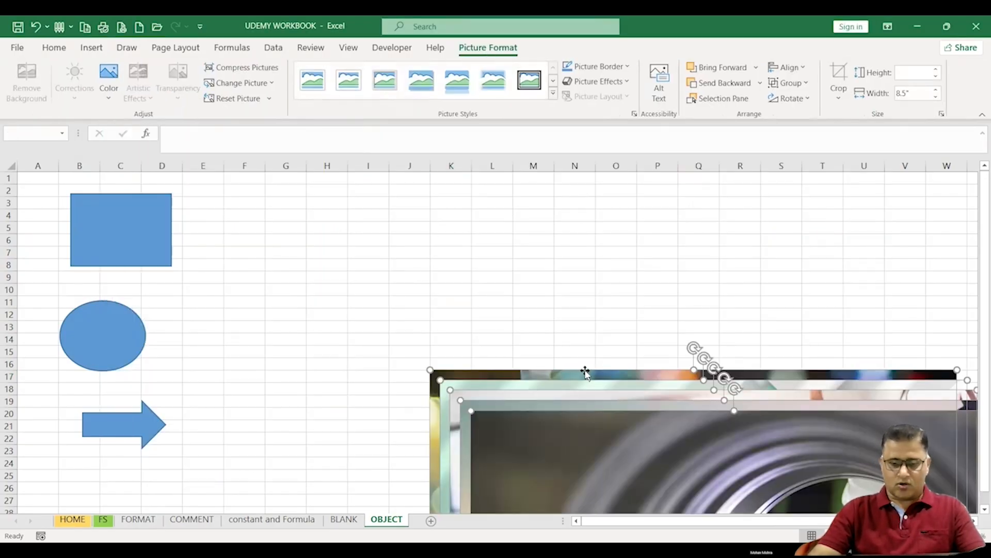
Step: Move the inserted pictures so they are spread out and overlap less on the sheet
left_click_drag(584, 373, 397, 186)
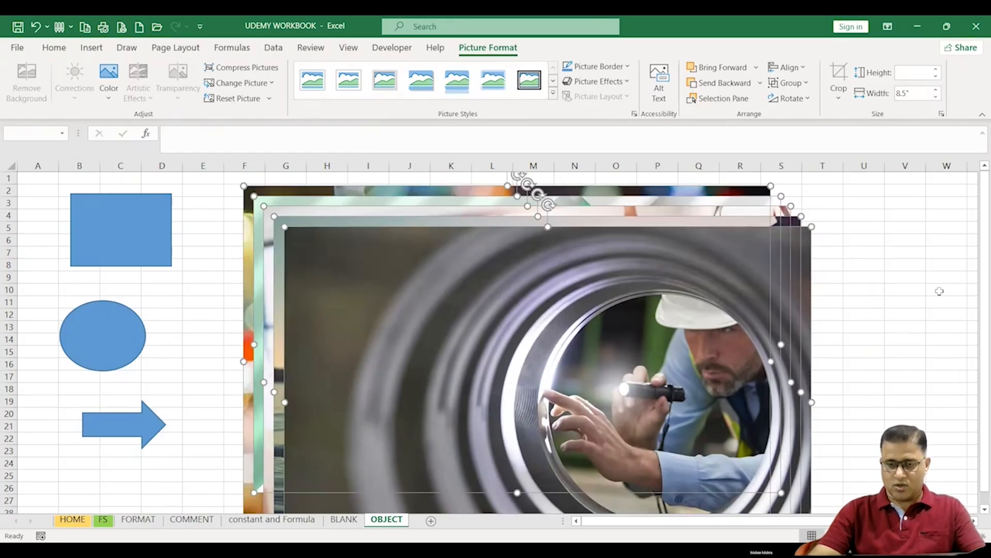
left_click(916, 291)
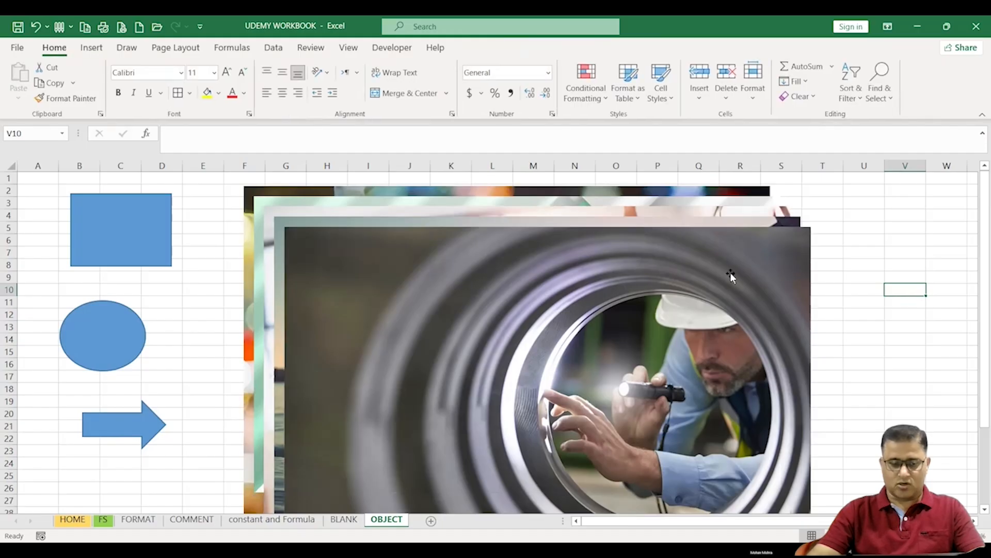
left_click(277, 214)
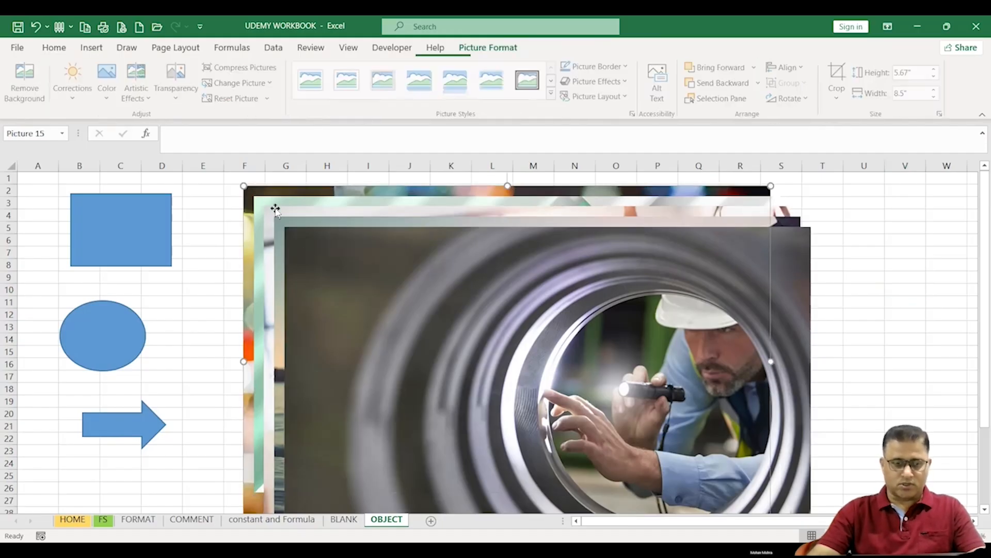
left_click_drag(334, 241, 396, 265)
left_click_drag(277, 223, 157, 281)
left_click_drag(288, 206, 232, 223)
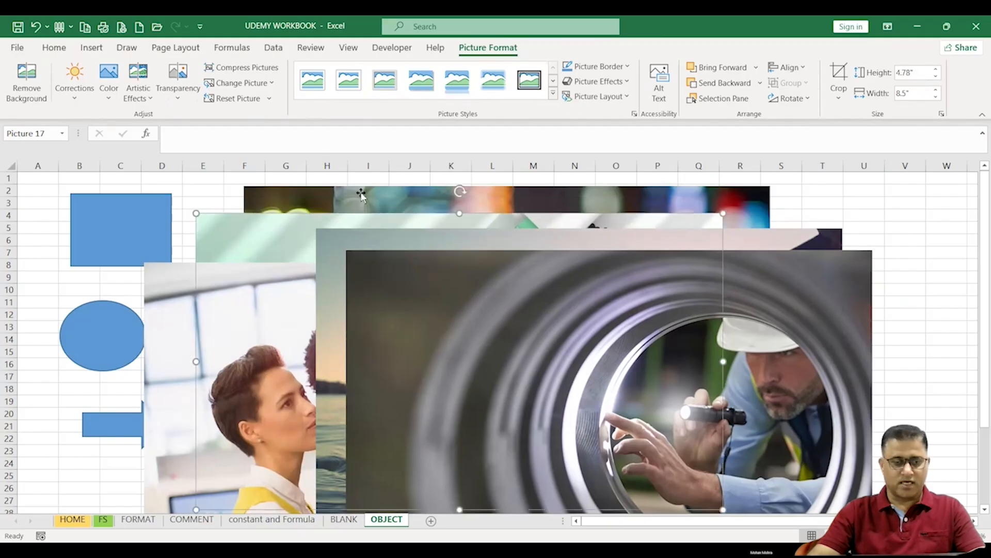
left_click_drag(407, 273, 438, 288)
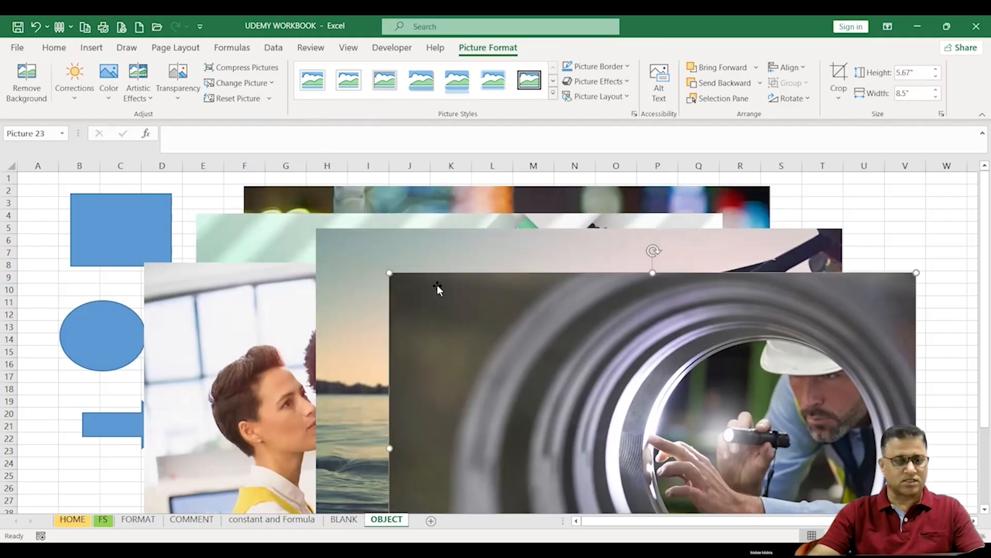
left_click(918, 230)
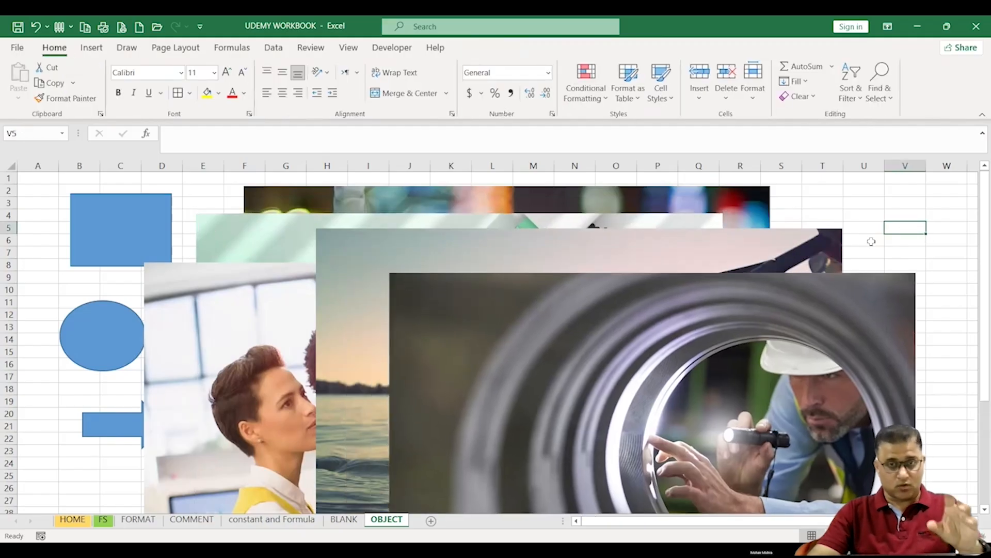
Step: Select all objects on the sheet using Go To Special with the Objects option
key("ctrl+a")
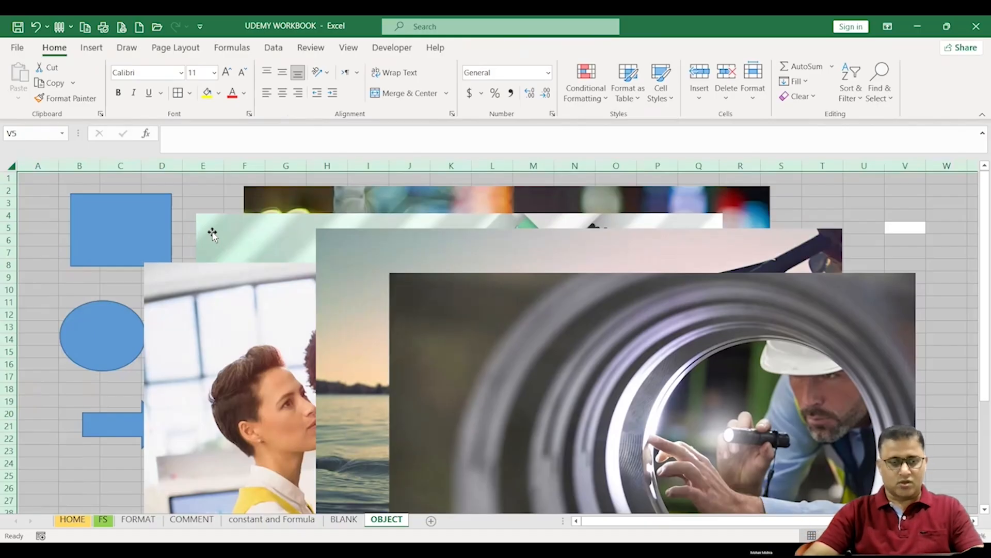
left_click(205, 192)
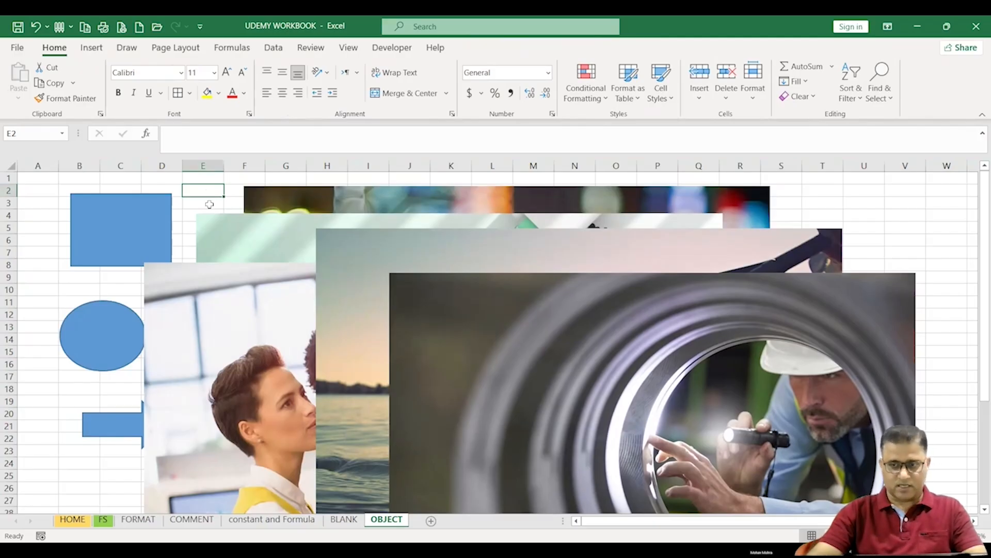
left_click(884, 96)
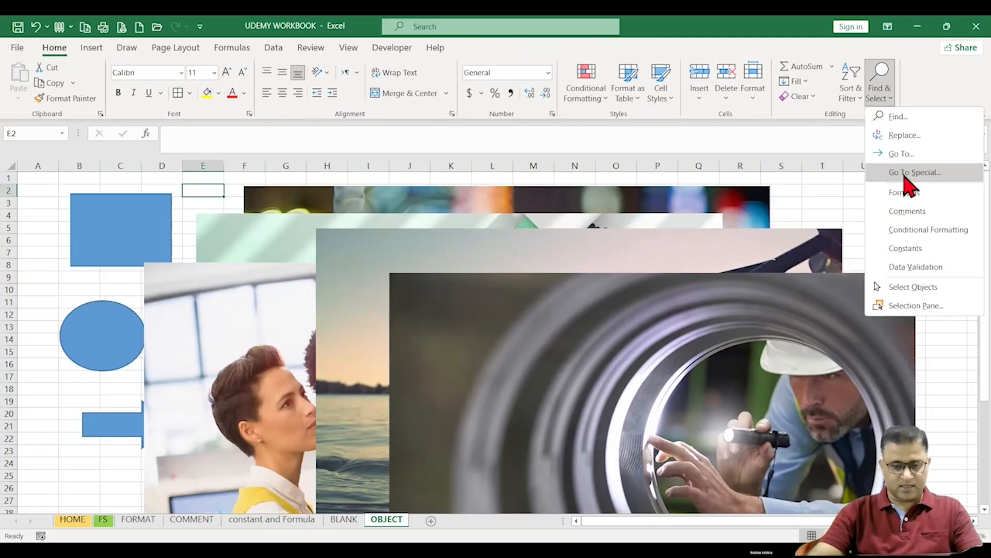
left_click(907, 172)
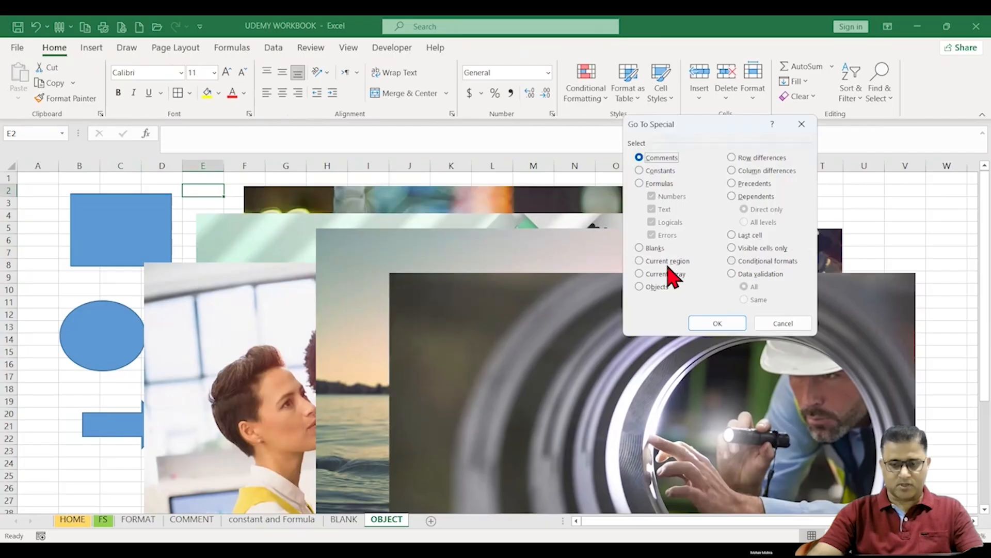
left_click(650, 287)
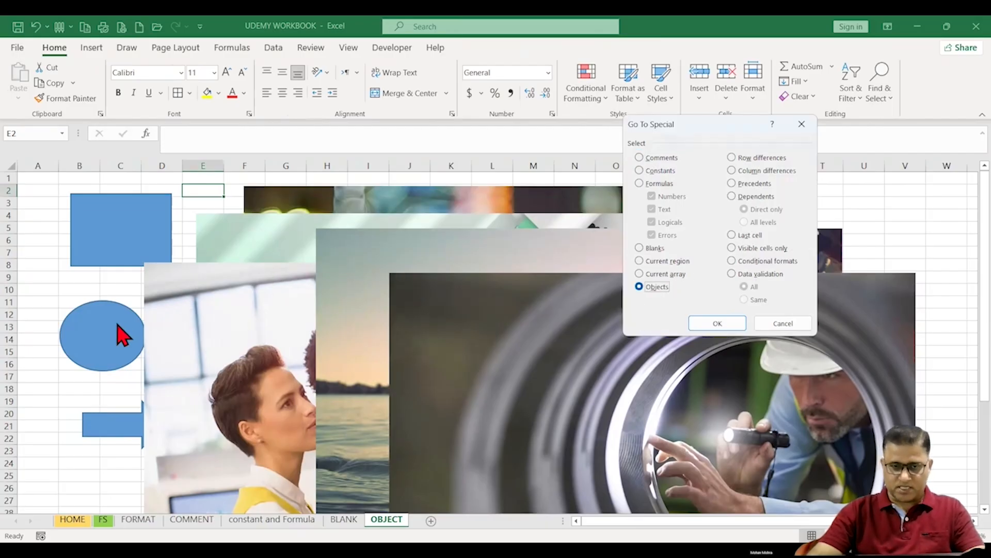
left_click(728, 326)
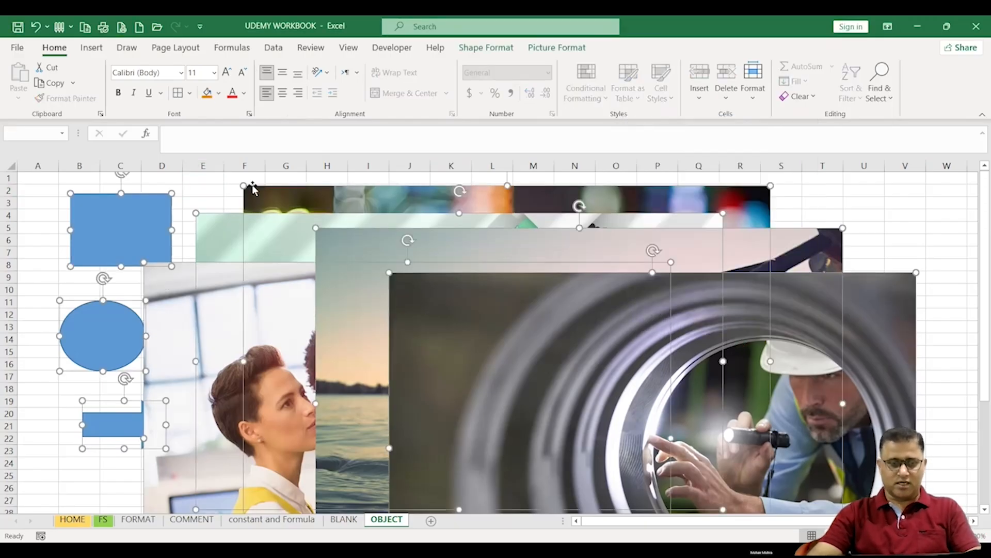
Step: Move all the selected shapes and pictures together down and to the right
left_click_drag(250, 190, 493, 354)
left_click_drag(461, 296, 417, 230)
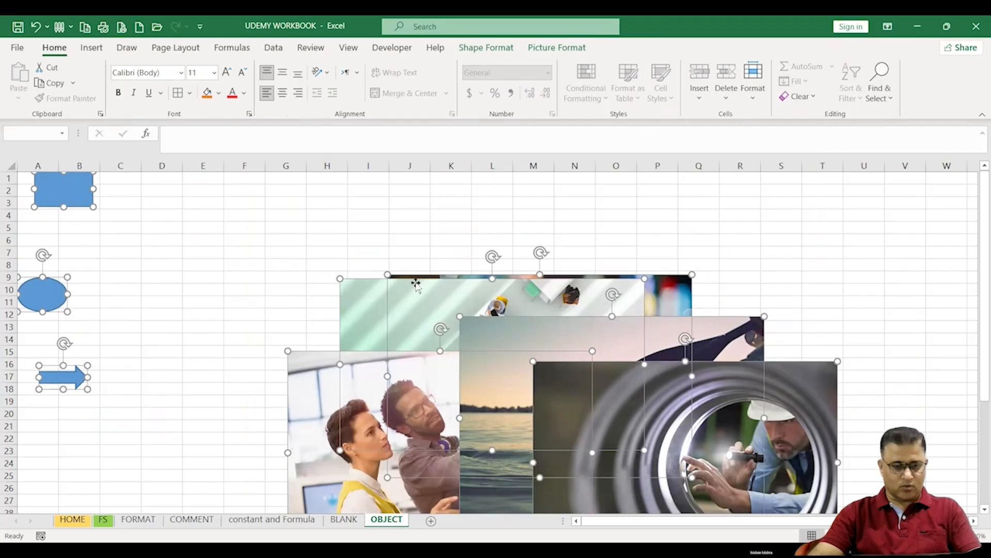
left_click_drag(408, 282, 452, 313)
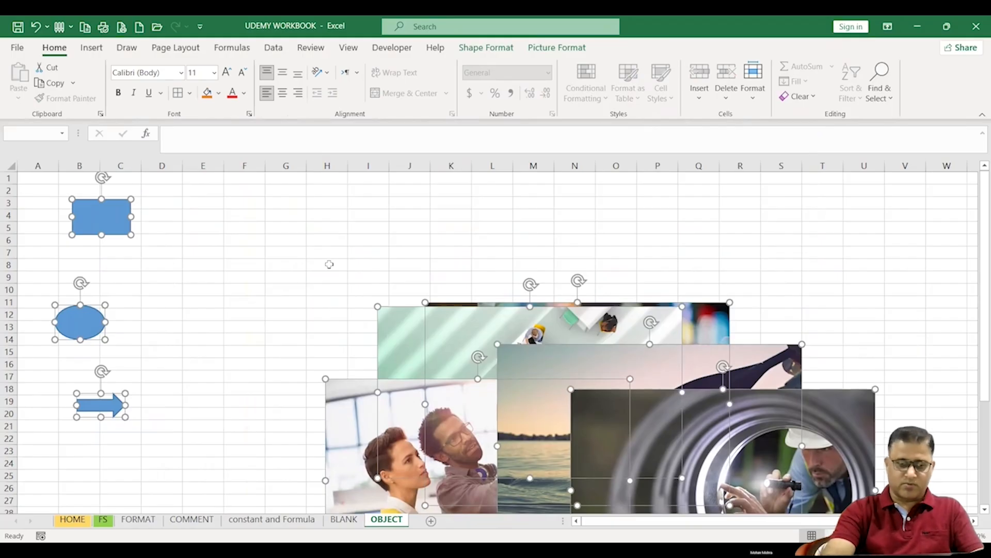
Step: Delete all the selected objects, then undo the deletion
key("Delete")
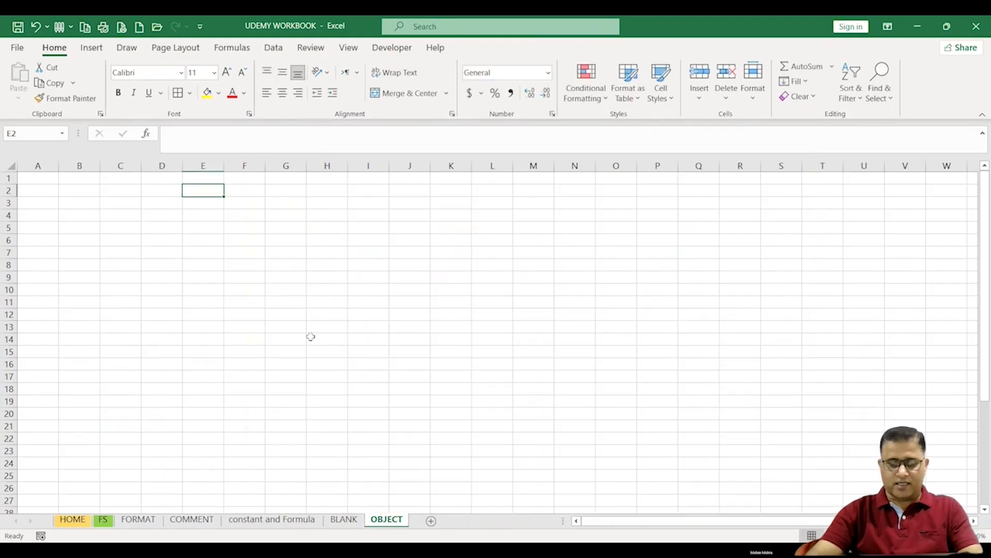
key("ctrl+z")
left_click(303, 303)
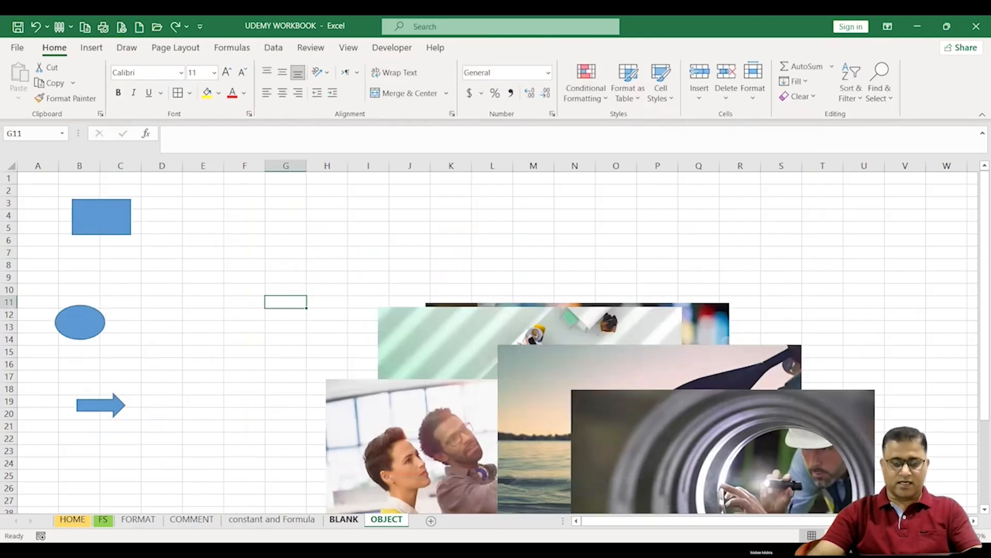
Step: Switch back through the sheets to the COMMENT sheet
left_click(344, 519)
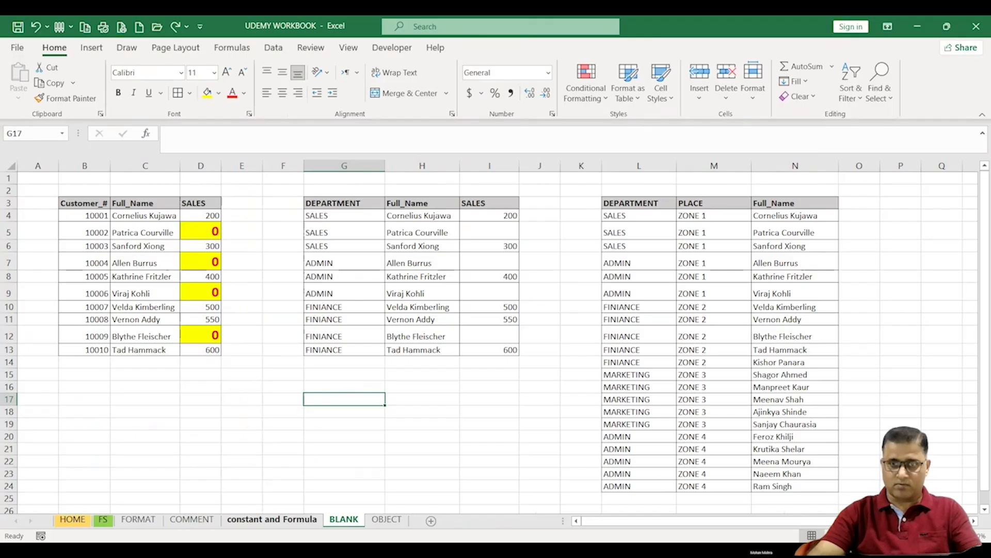
left_click(272, 519)
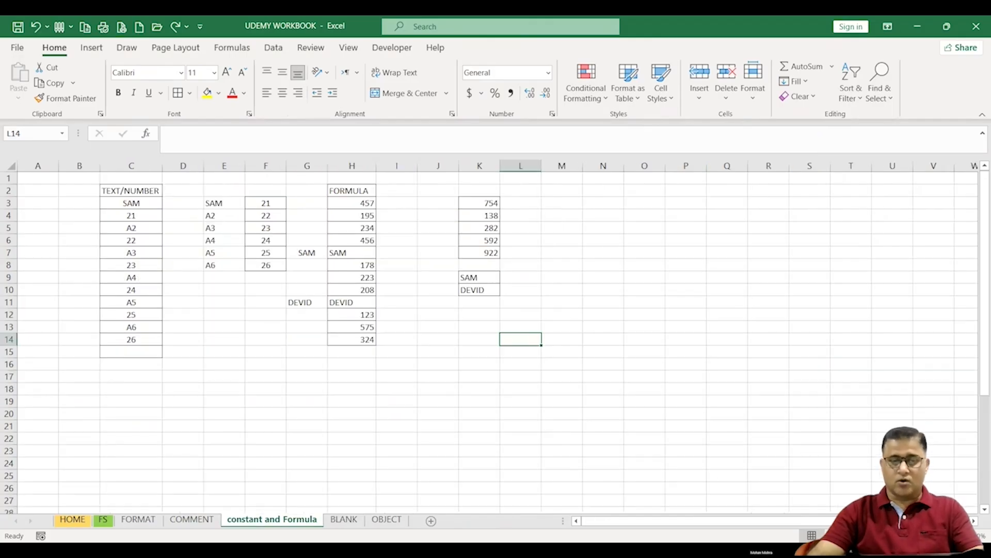
left_click(191, 519)
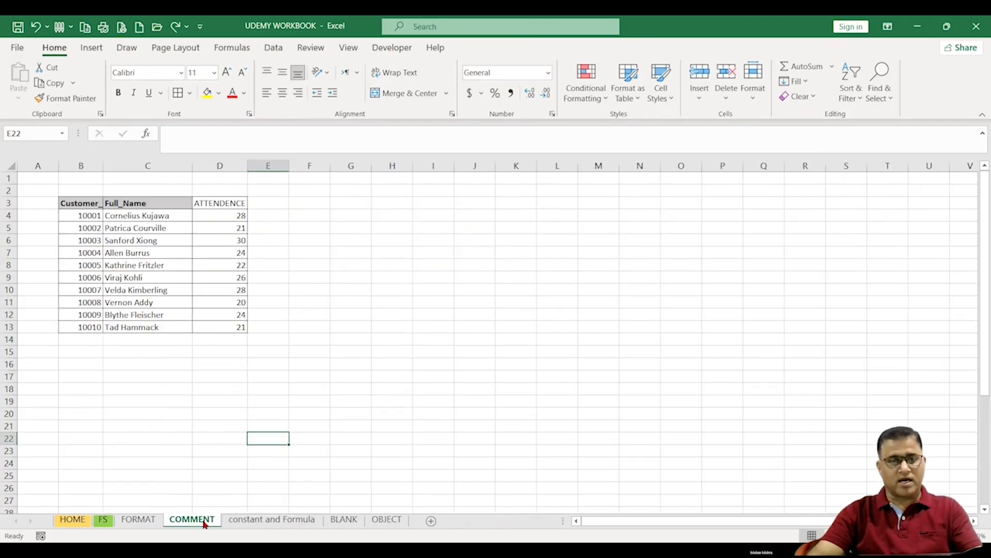